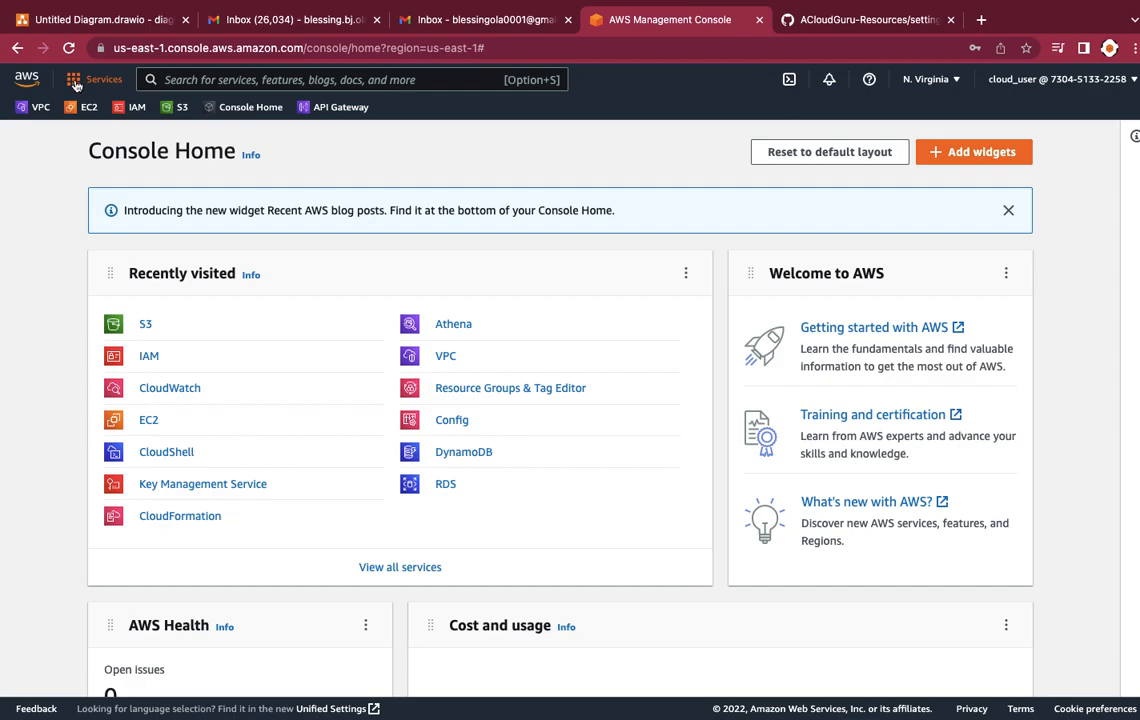
Step: Open the IAM service from the Security, Identity, & Compliance category of the services list
click(76, 82)
scroll(209, 430, down, 3)
scroll(209, 450, down, 5)
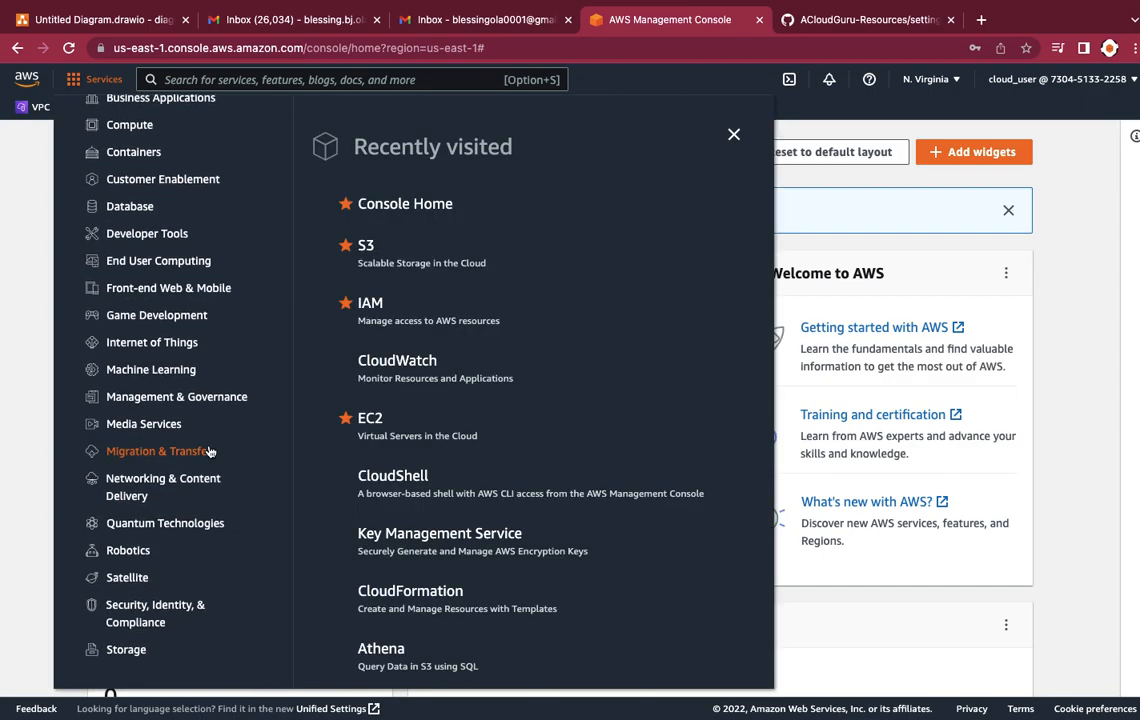
click(175, 612)
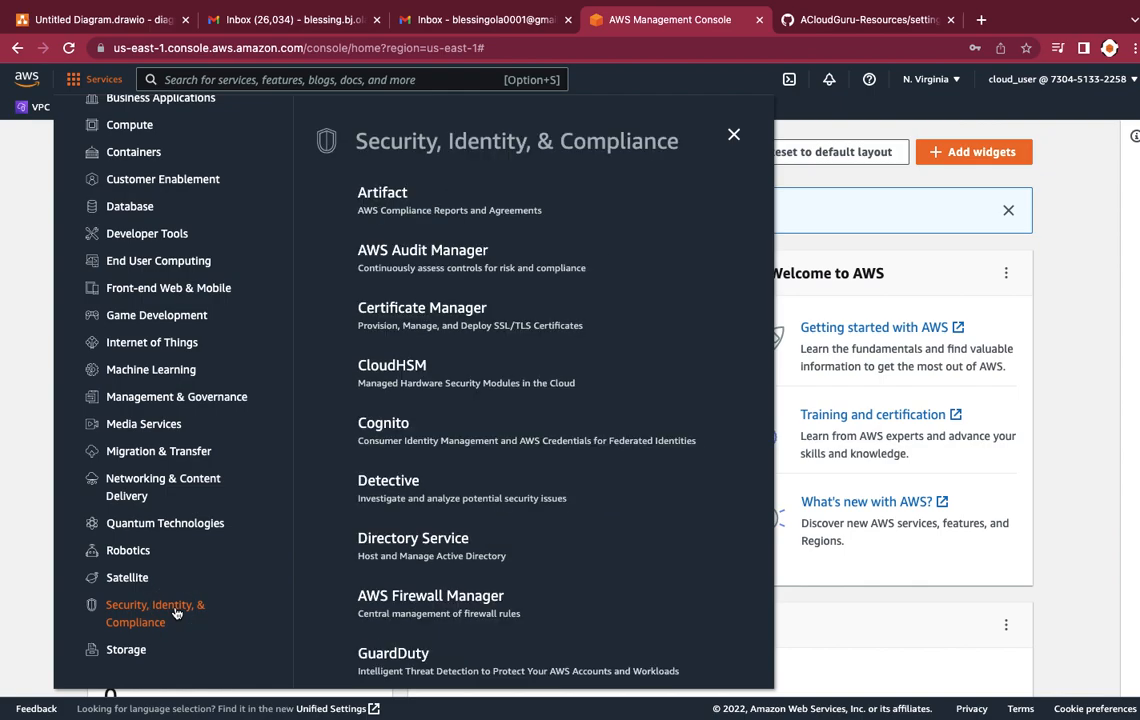
scroll(477, 566, down, 2)
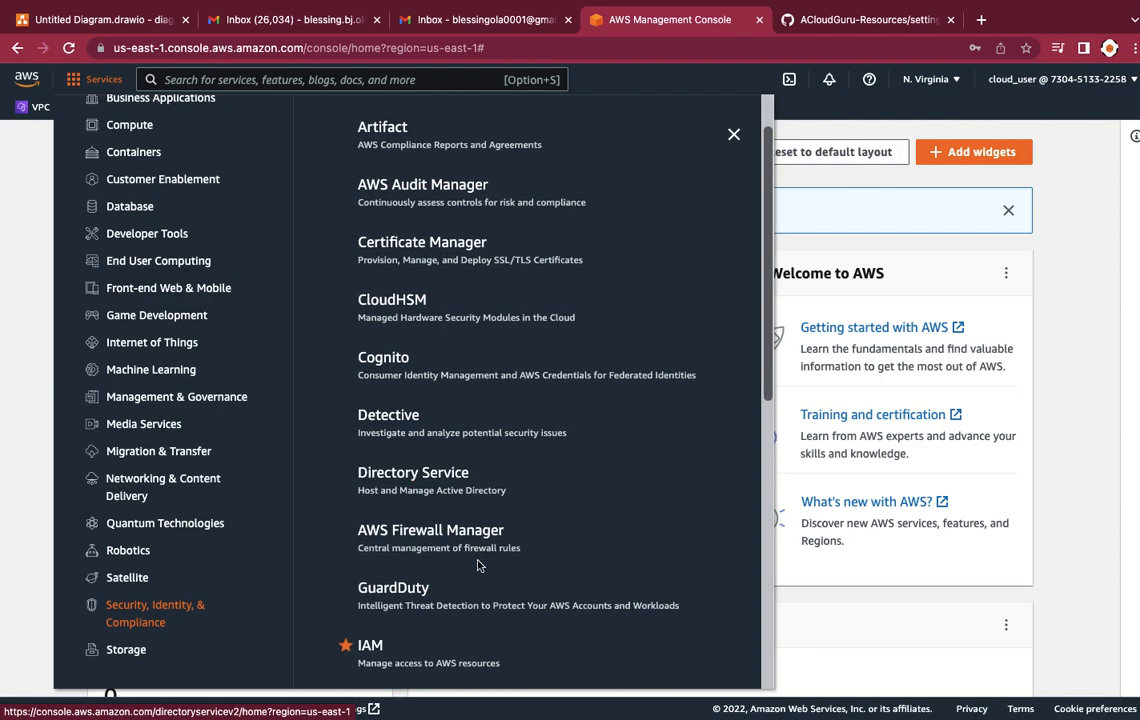
scroll(477, 566, down, 2)
click(370, 547)
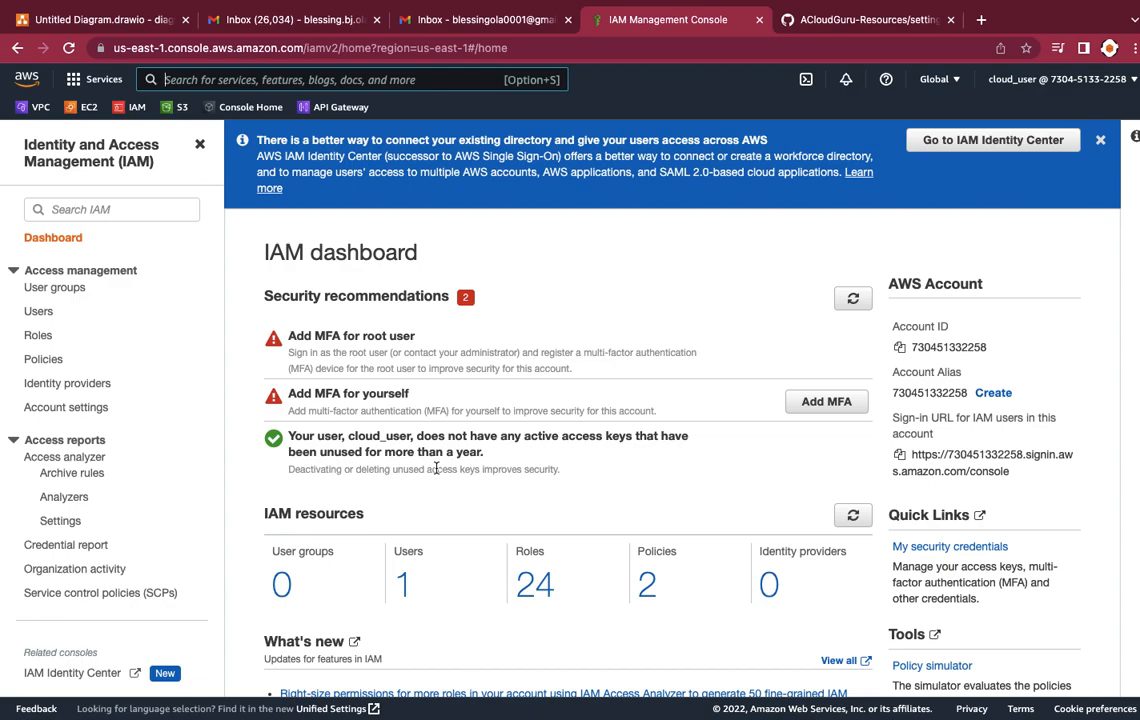
Step: Start a new IAM role with AWS service as the trusted entity and CloudFormation as the use case, and continue to permissions
click(42, 342)
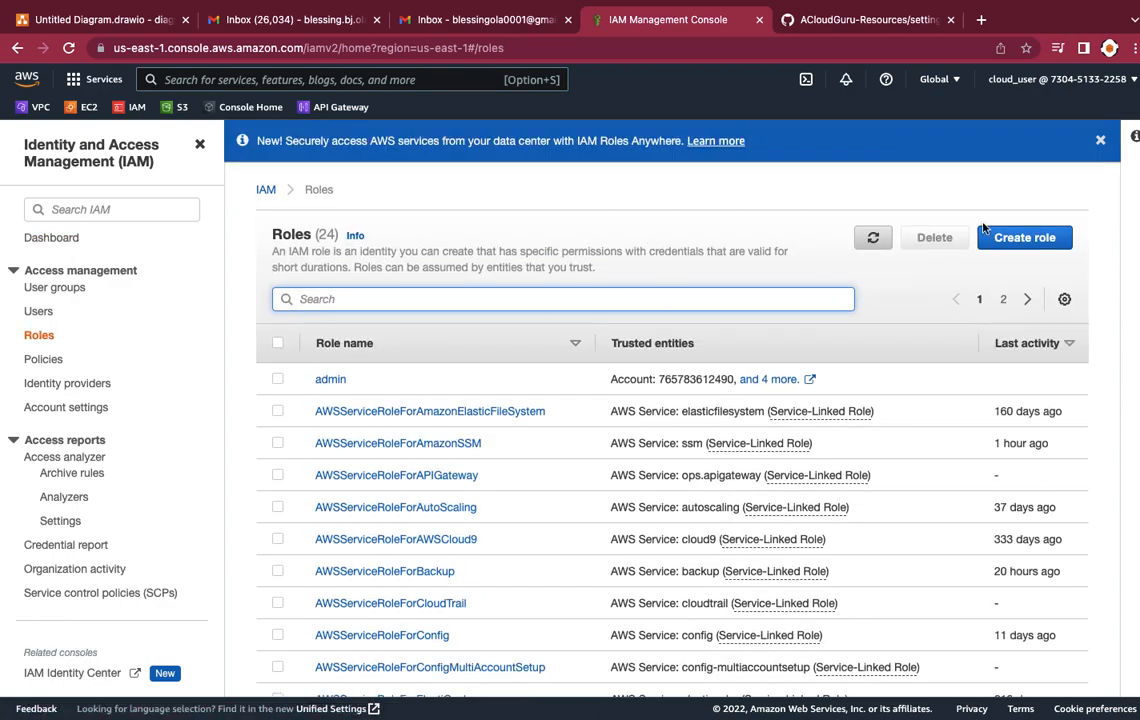
click(1033, 241)
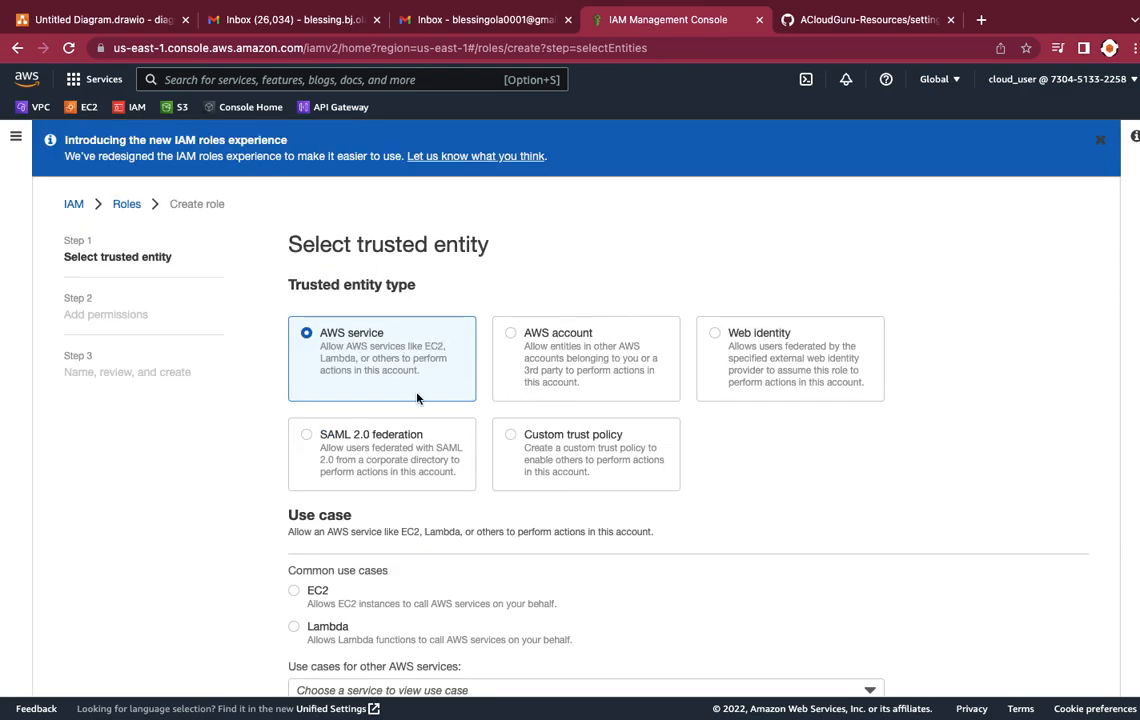
scroll(415, 390, down, 2)
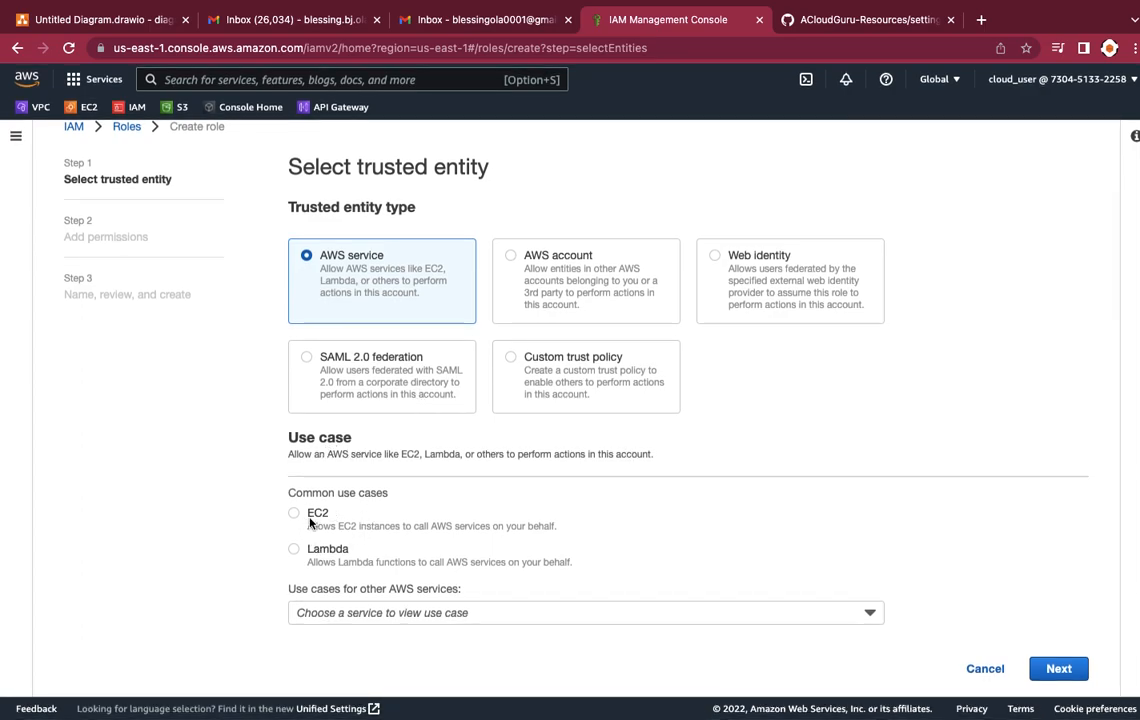
click(331, 612)
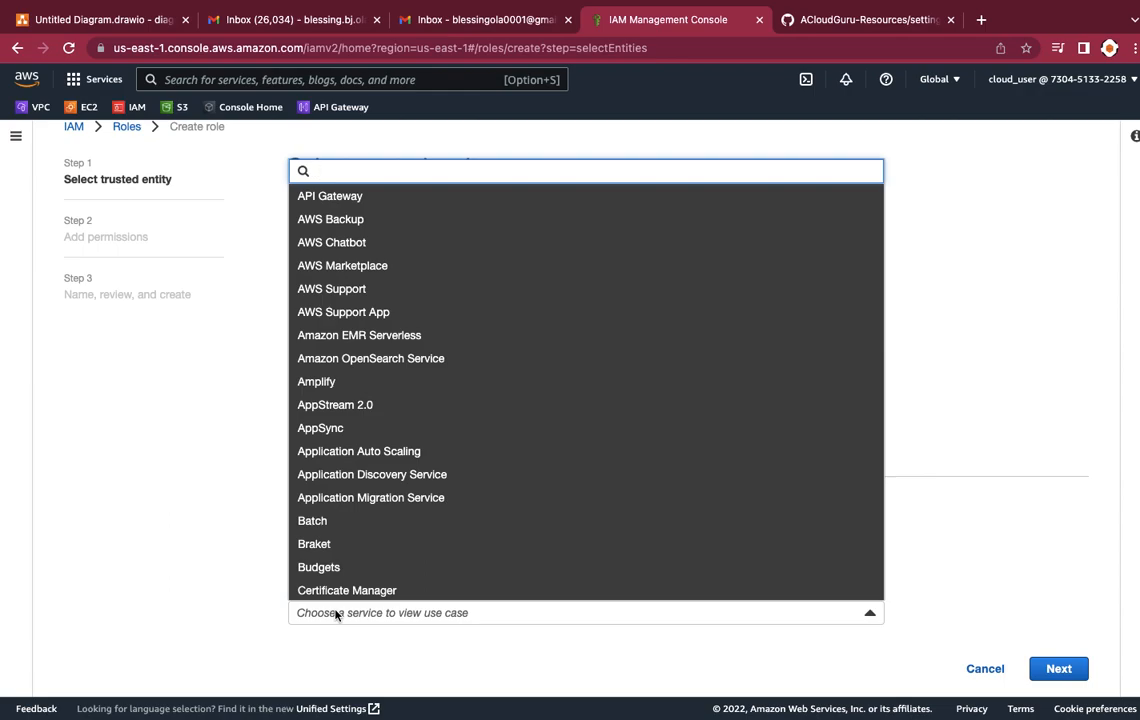
text(cl)
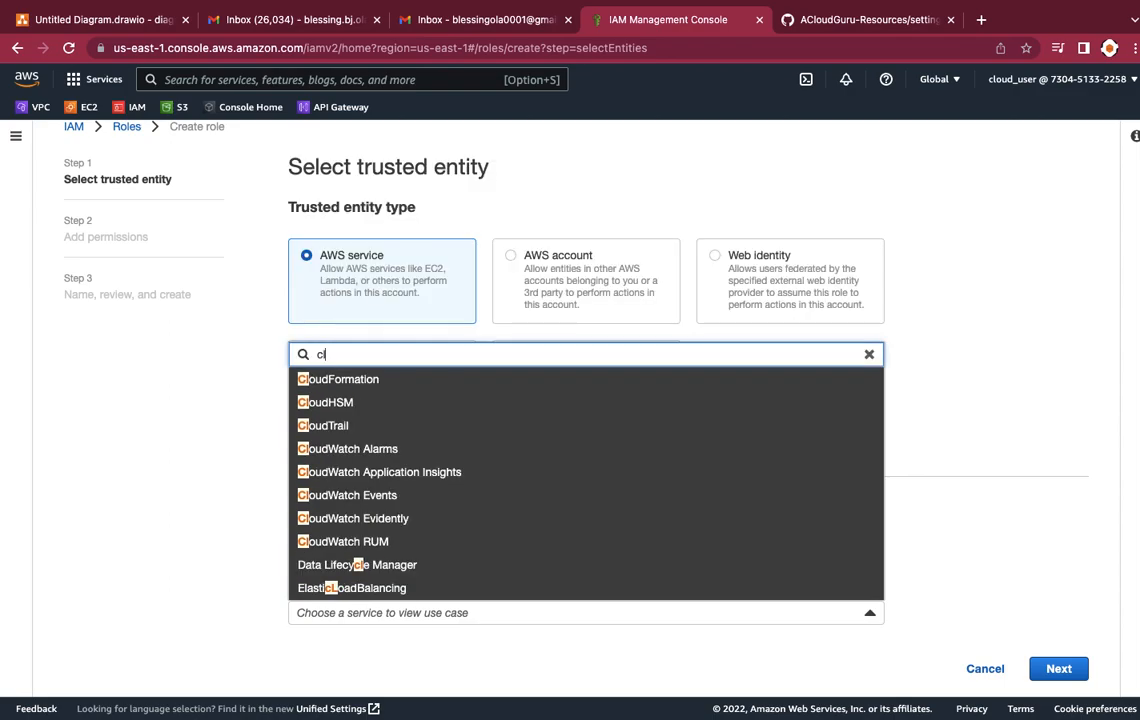
text(o)
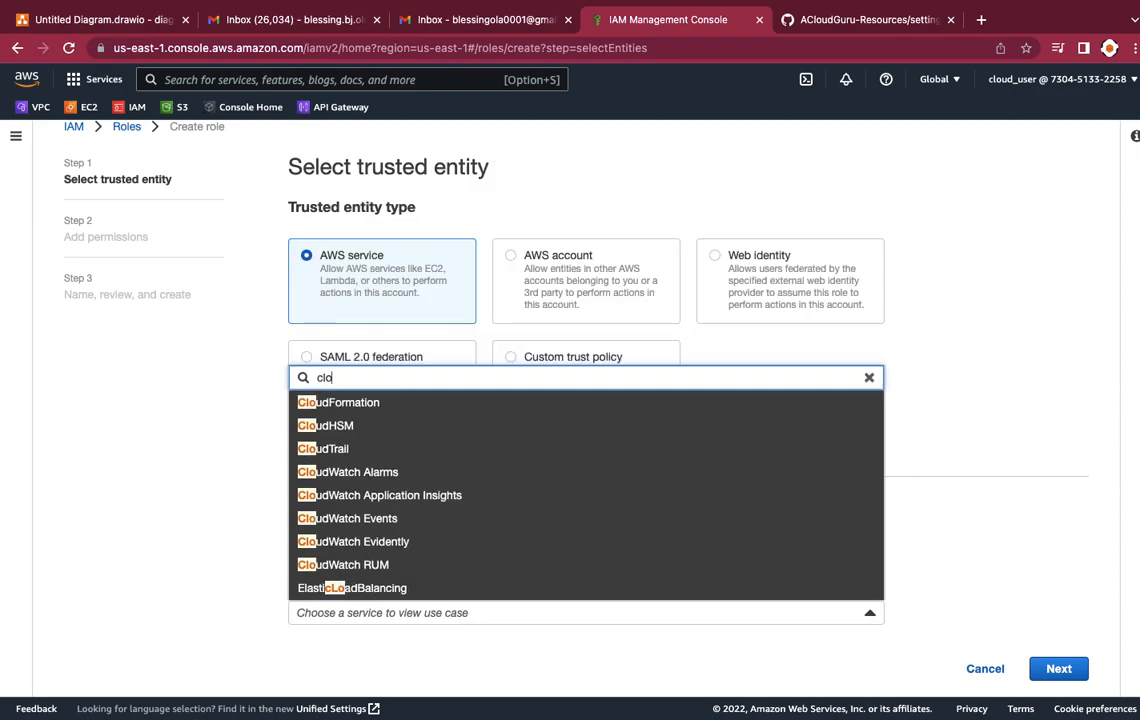
click(336, 404)
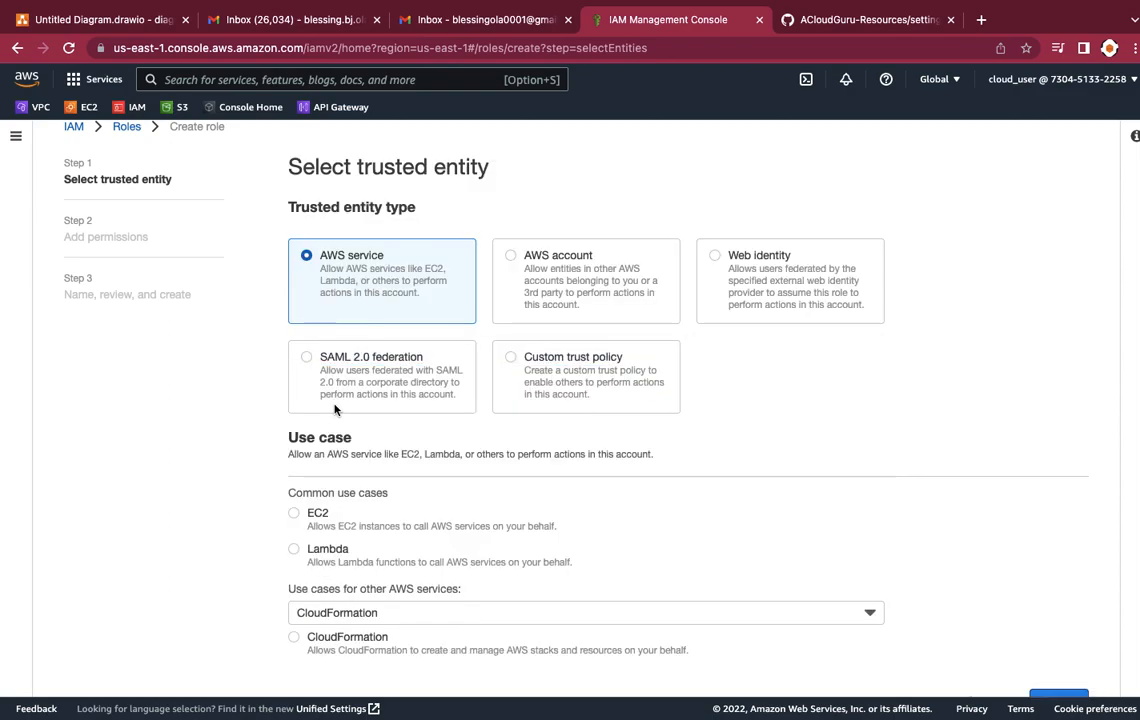
click(293, 638)
scroll(446, 581, down, 1)
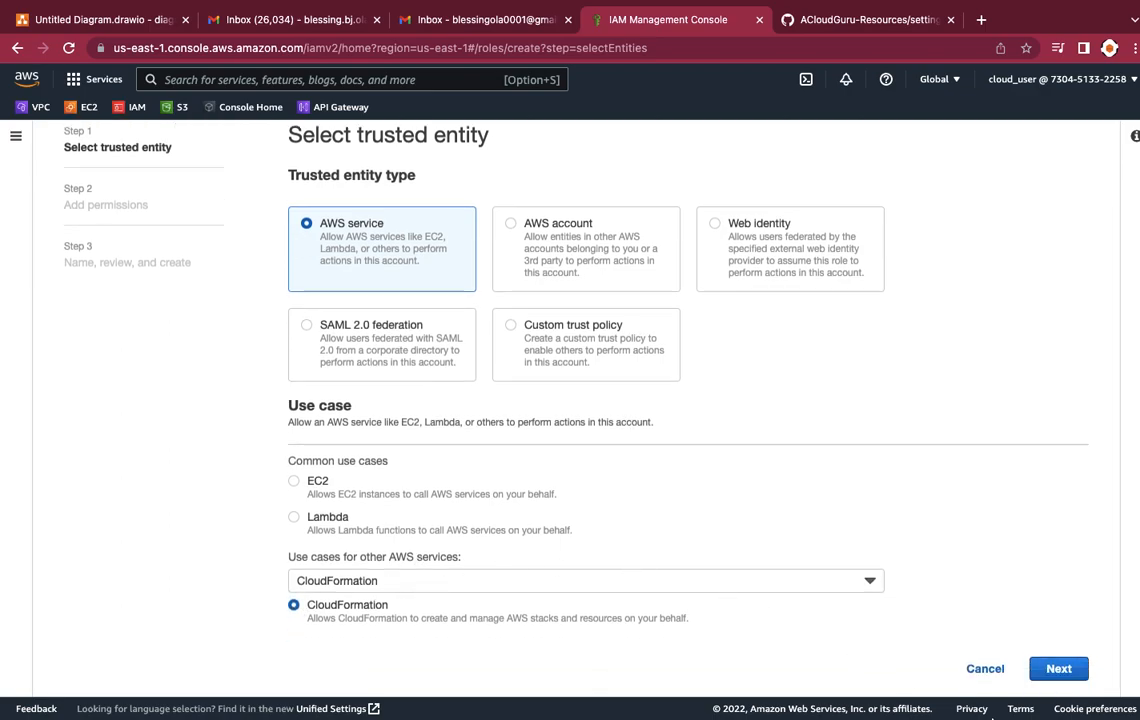
click(1052, 676)
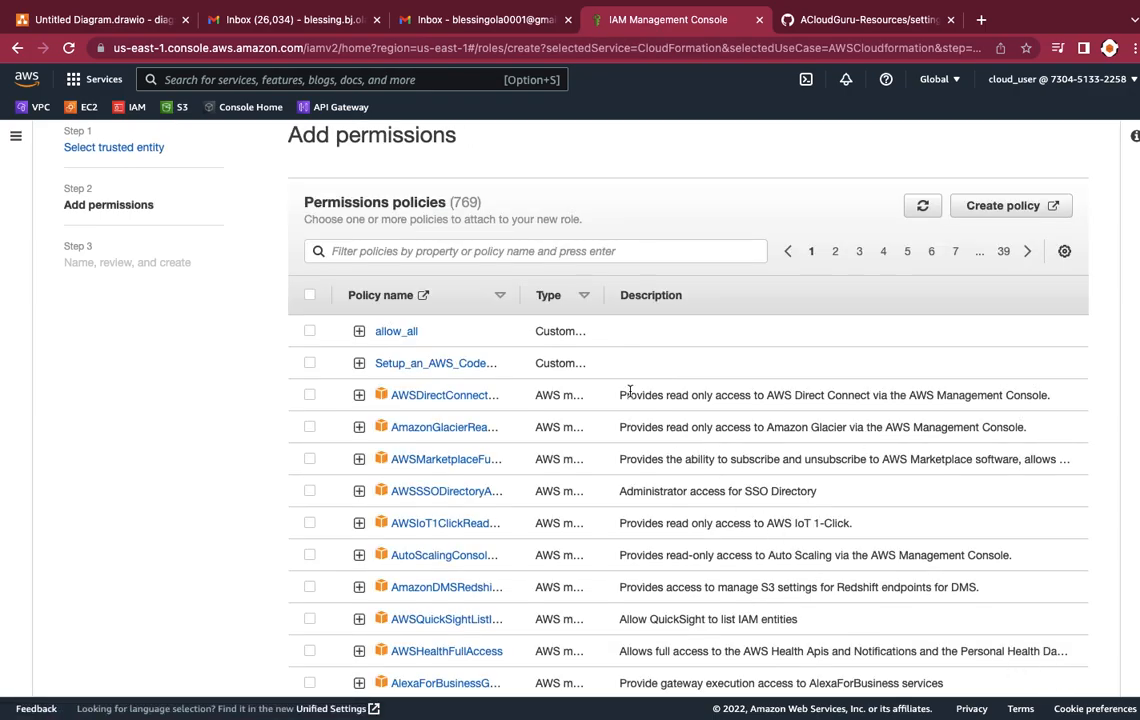
Step: Filter the permissions policies by "administrator" and look through the matching policies
click(442, 253)
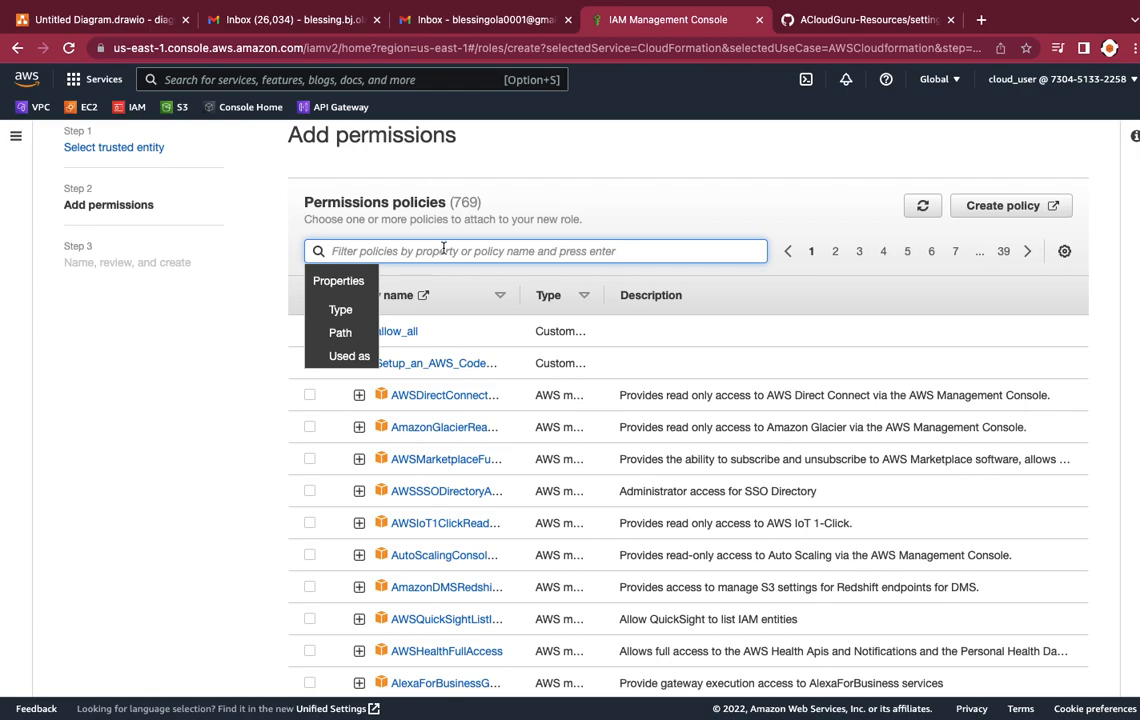
text(ad)
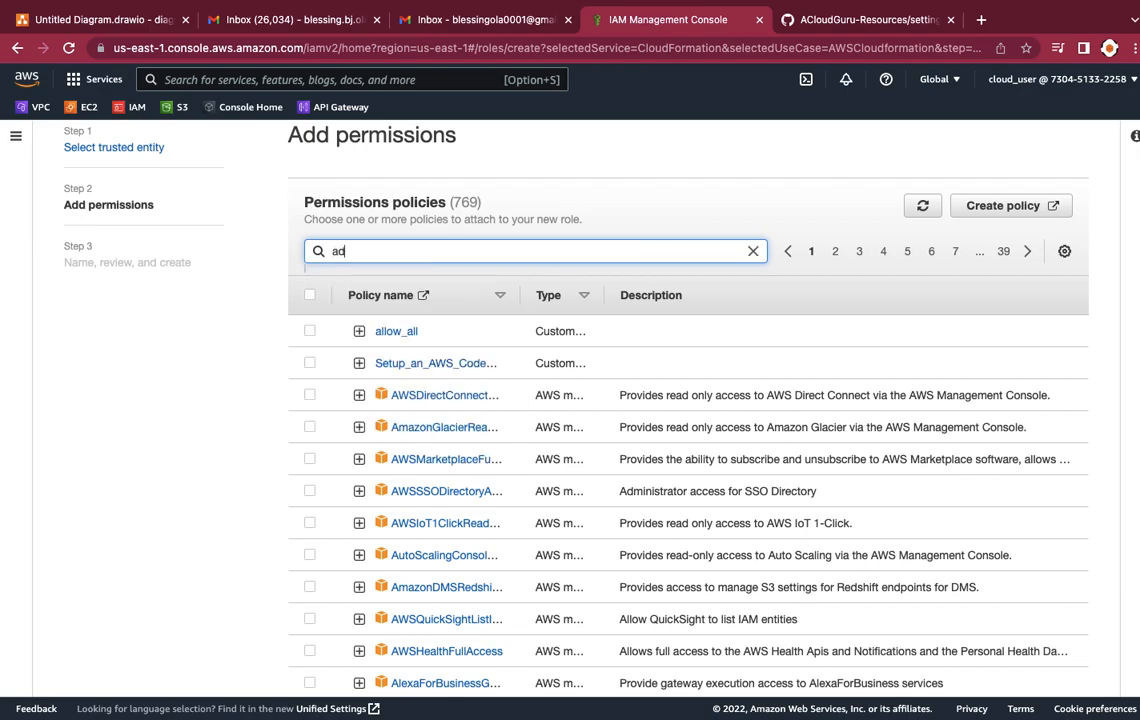
text(minidt)
key(BackSpace)
key(BackSpace)
key(BackSpace)
text(istrator)
key(Return)
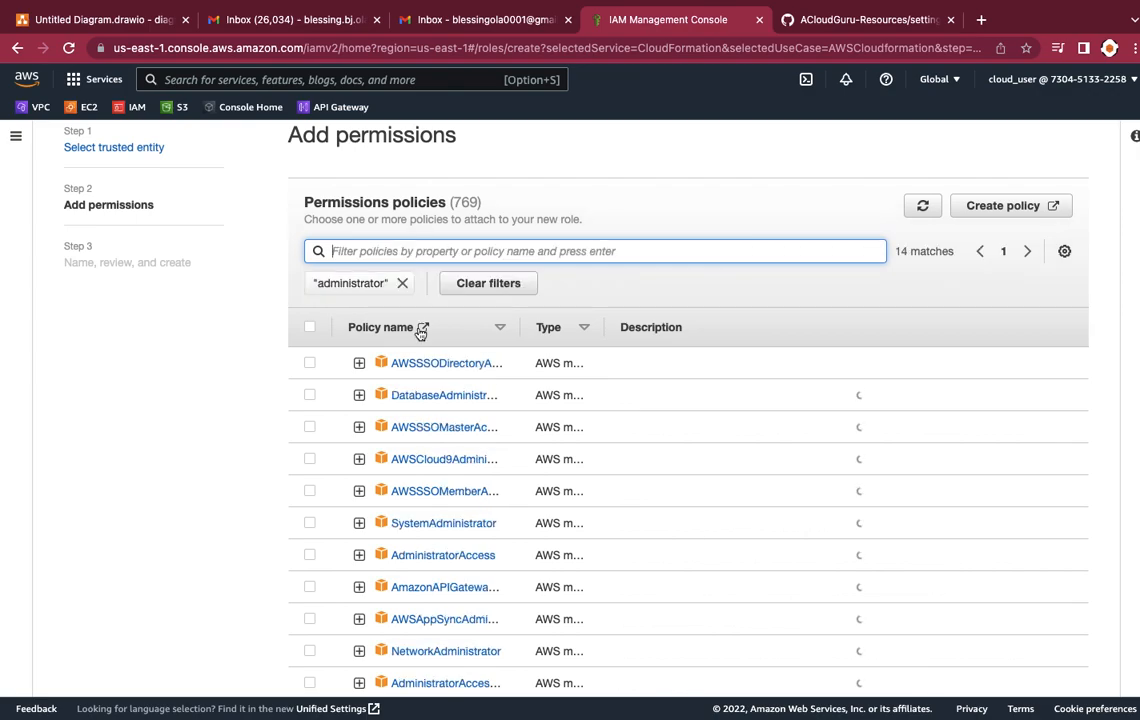
scroll(432, 475, down, 4)
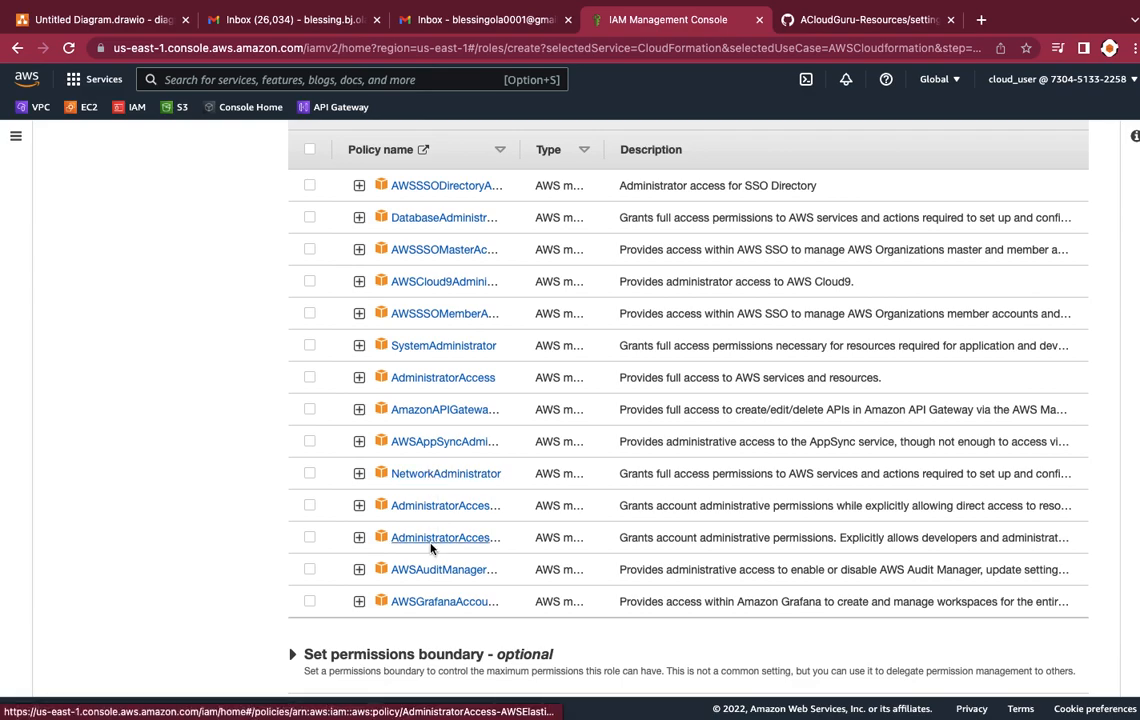
scroll(422, 153, up, 6)
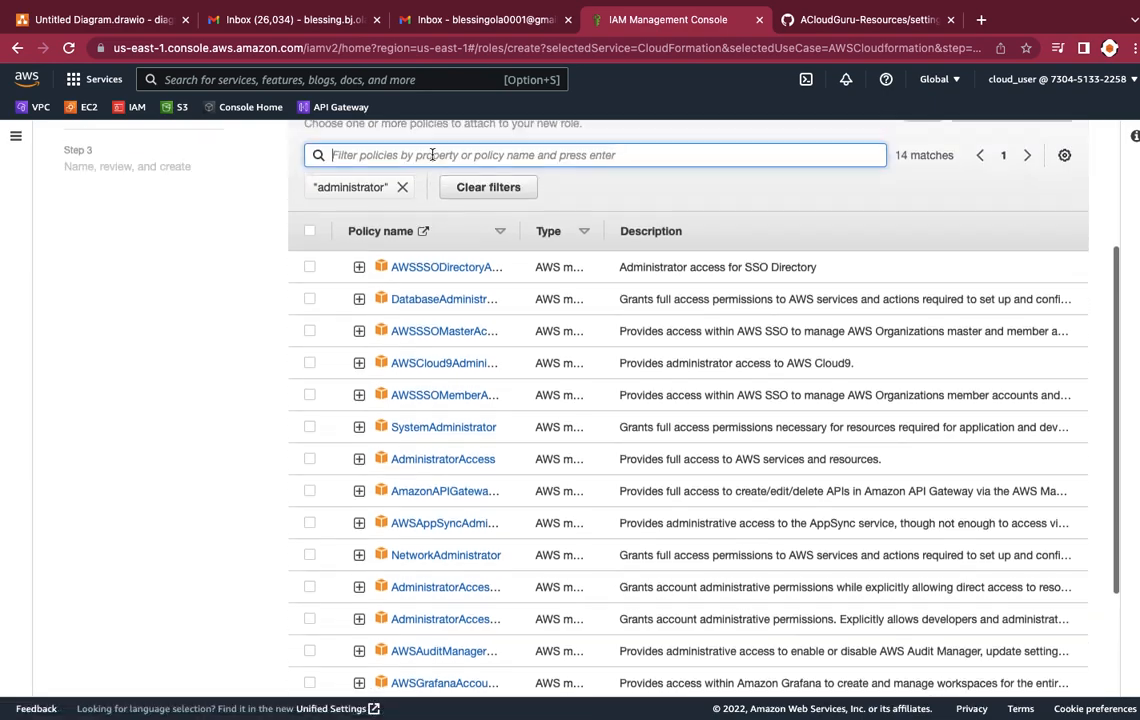
Step: Narrow the policies with the filter "administratoraccess", select the AdministratorAccess policy for the role and continue to the review
click(433, 362)
text(ad)
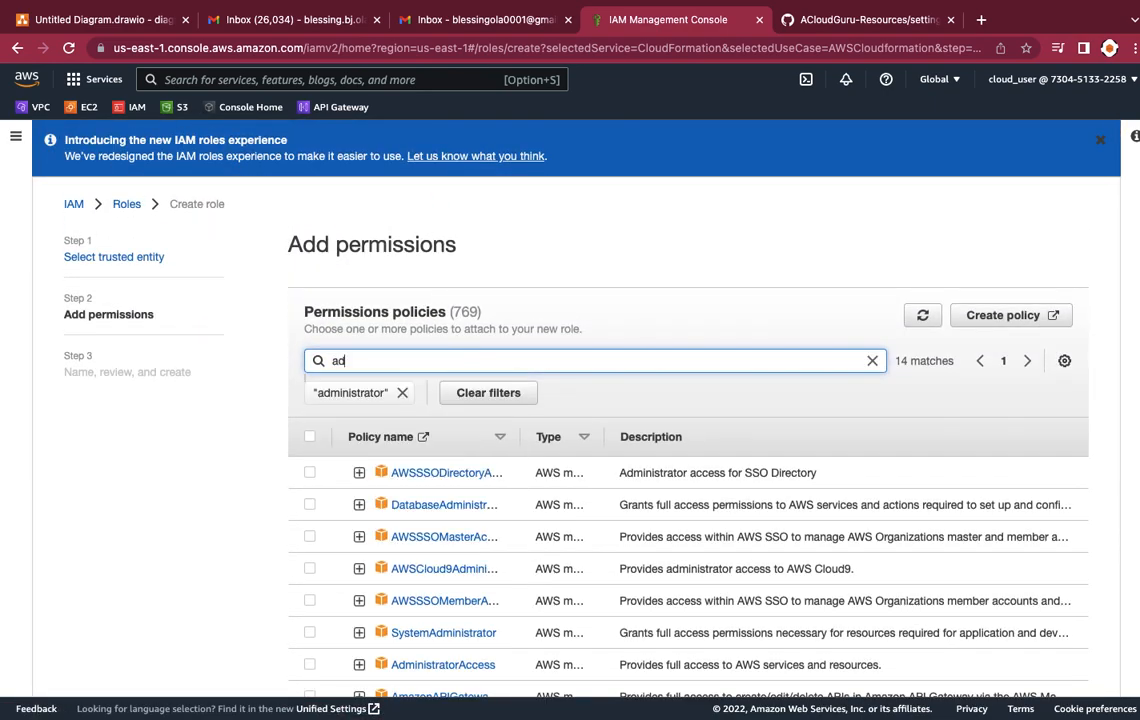
text(ministratoraccess)
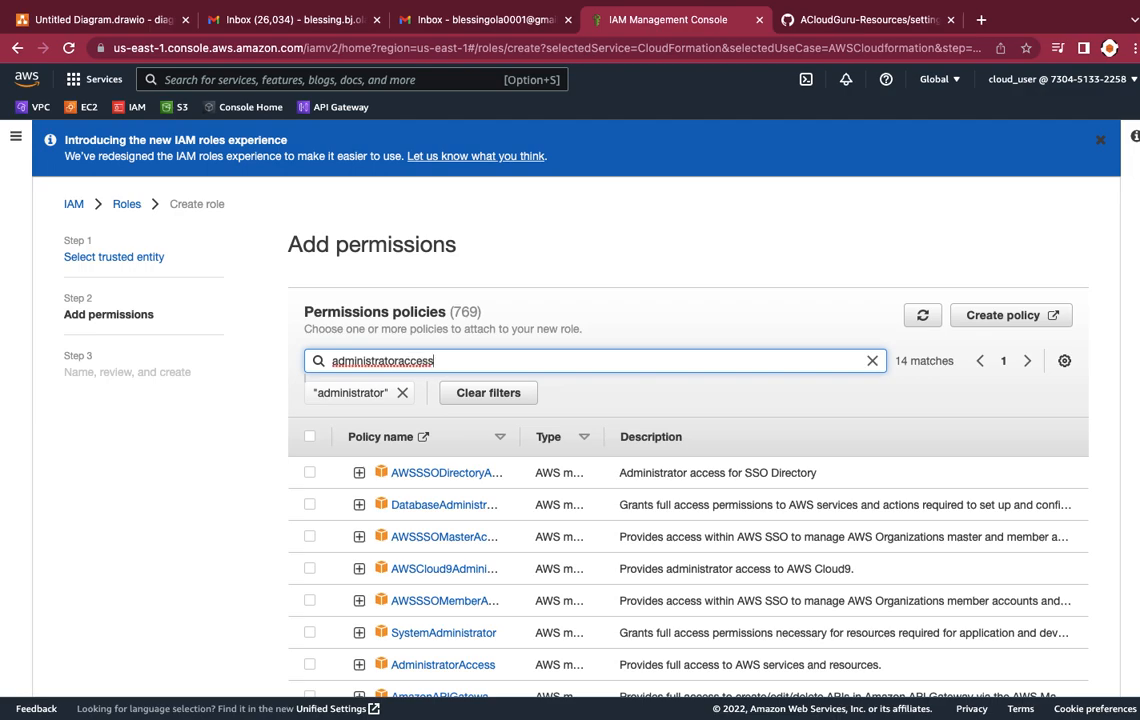
key(Return)
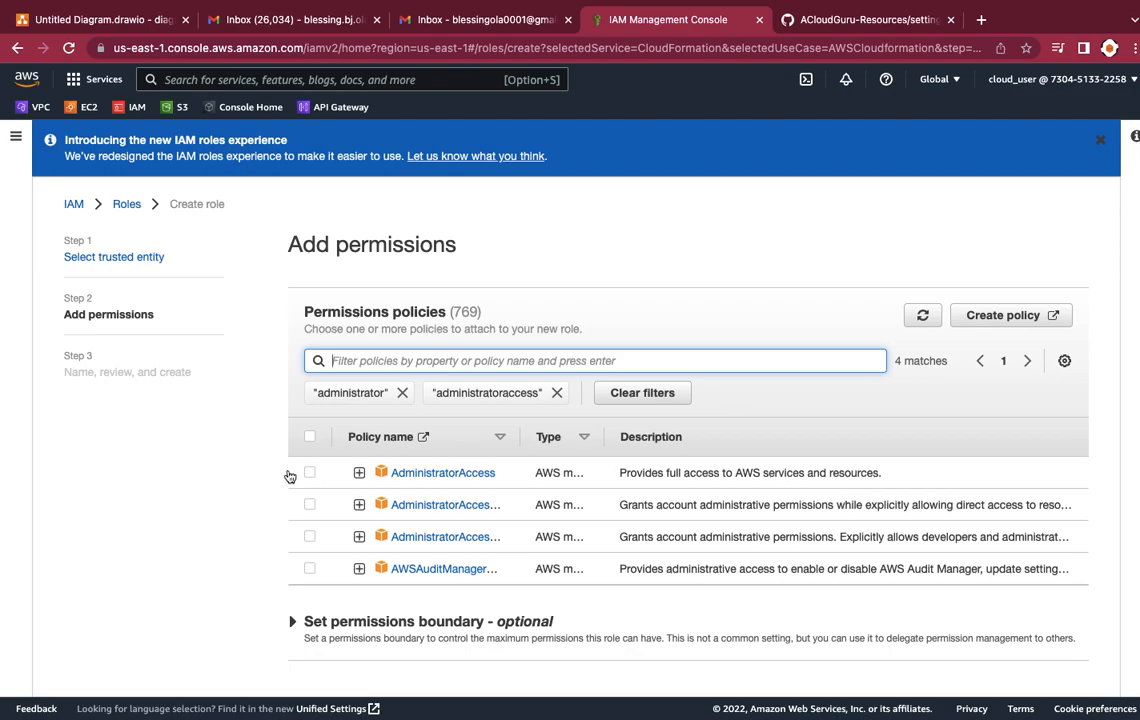
click(309, 473)
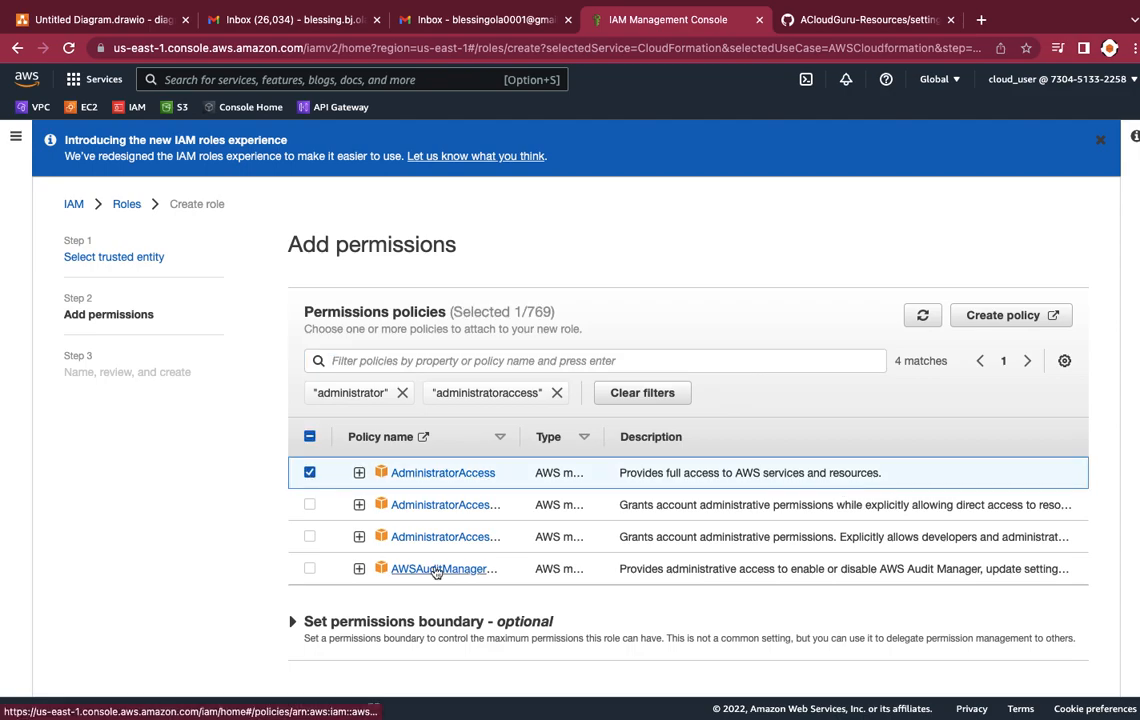
scroll(570, 600, down, 1)
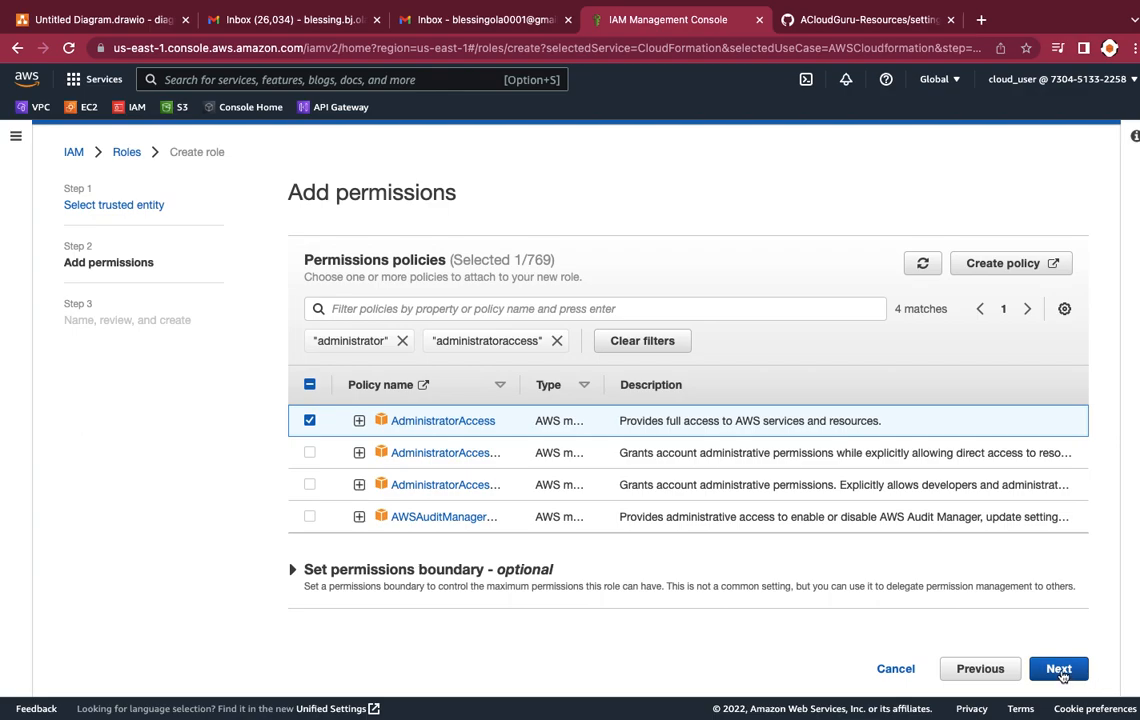
click(1060, 670)
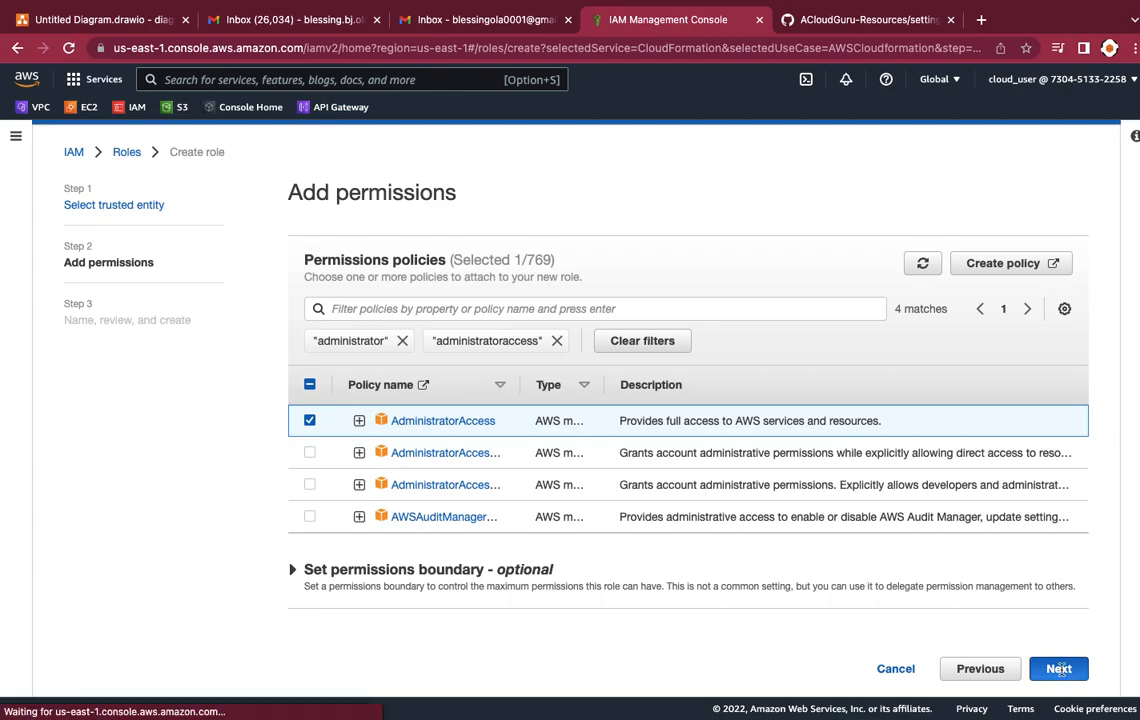
Step: Name the role pipelineperms4CF, keep the default description and create it
scroll(763, 532, down, 1)
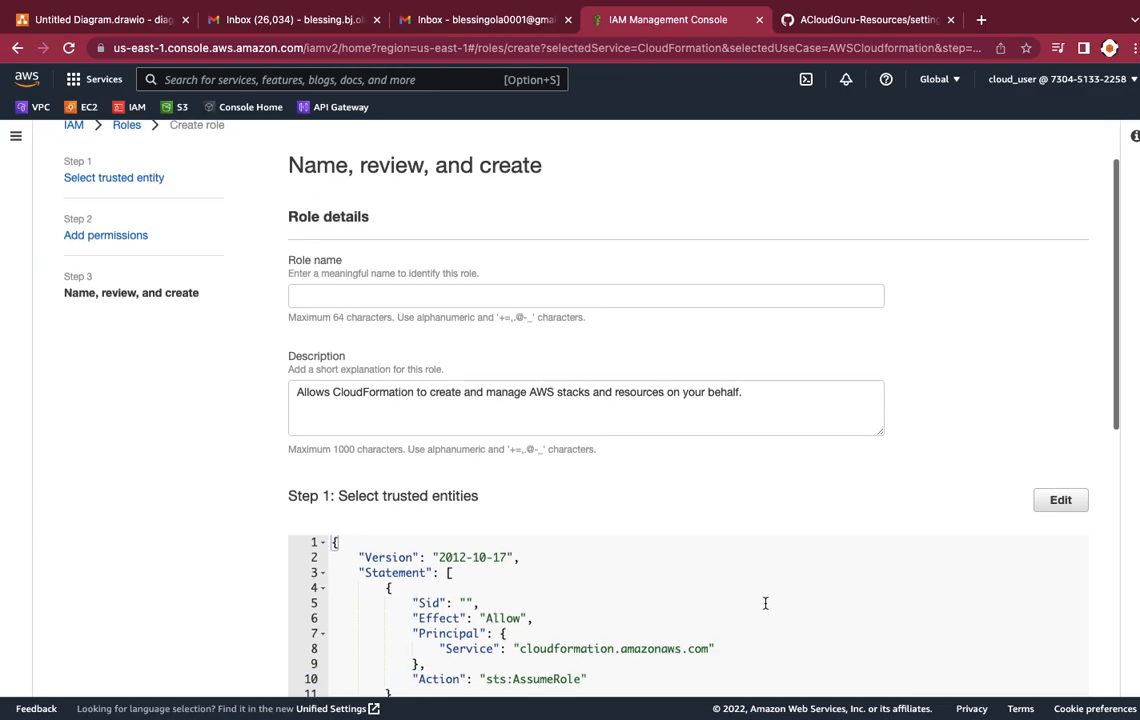
click(315, 297)
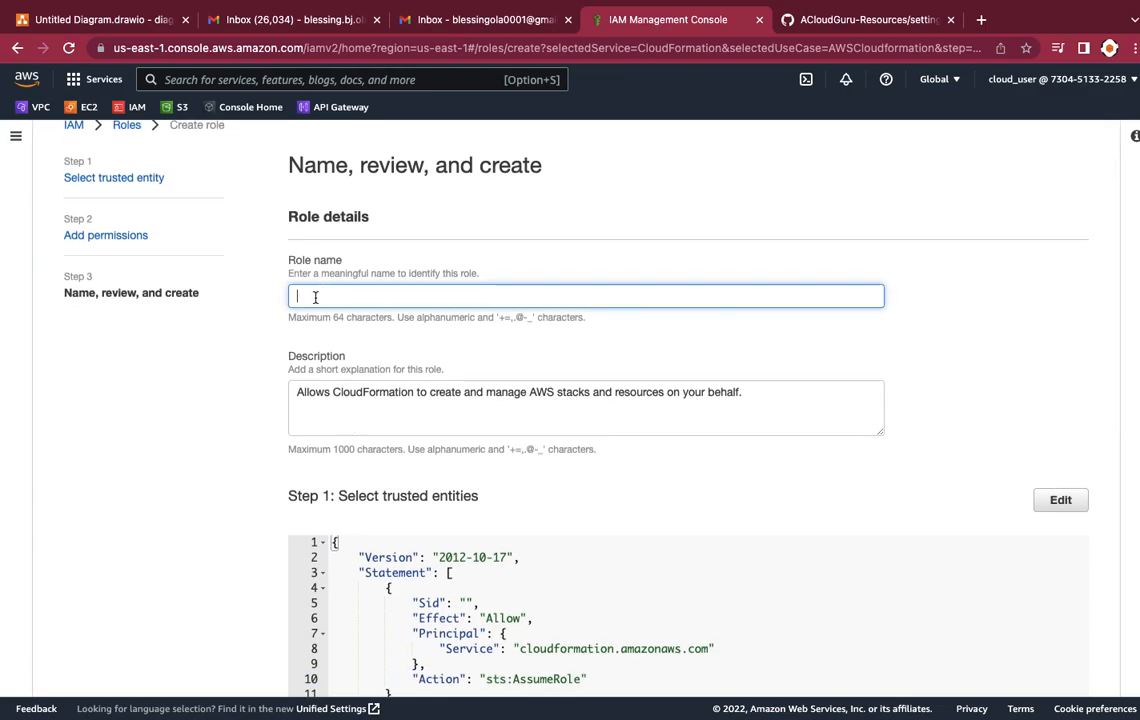
text(pipel)
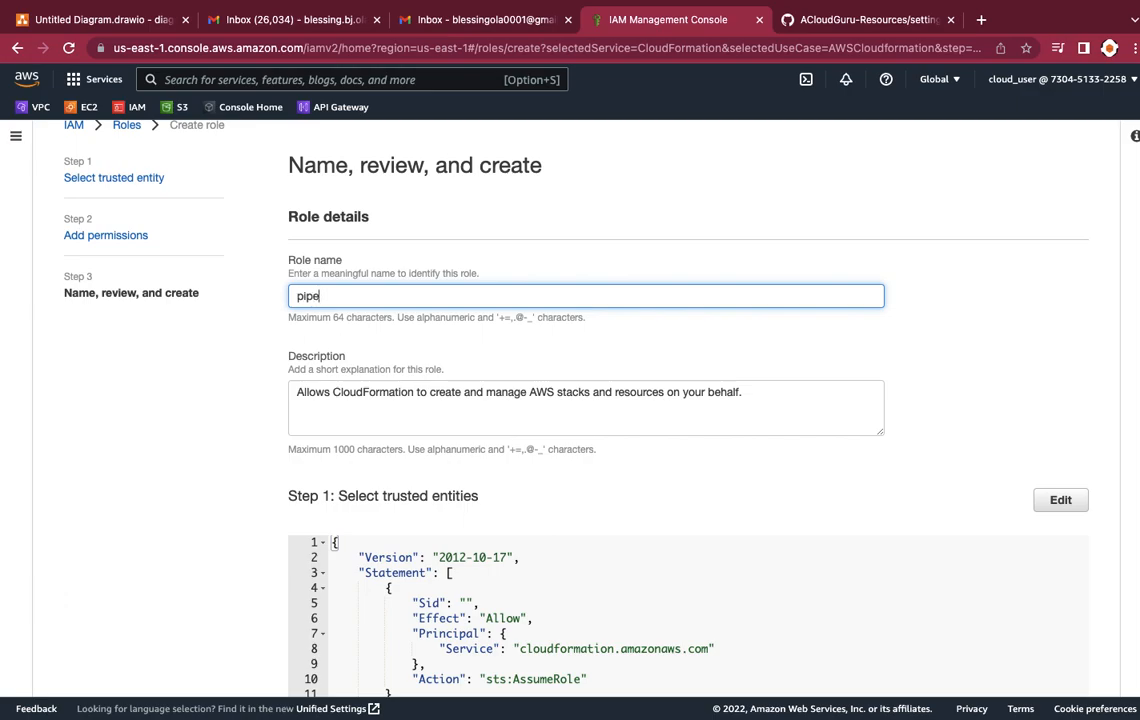
text(ineperms4CF)
scroll(375, 425, down, 10)
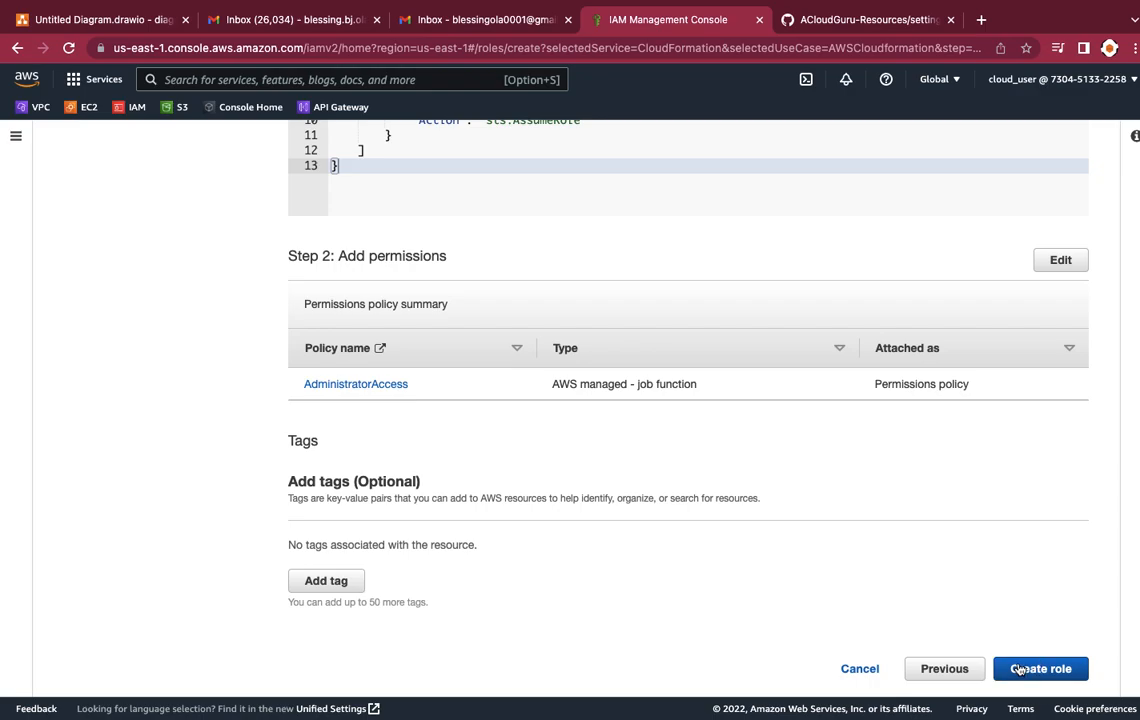
click(1020, 669)
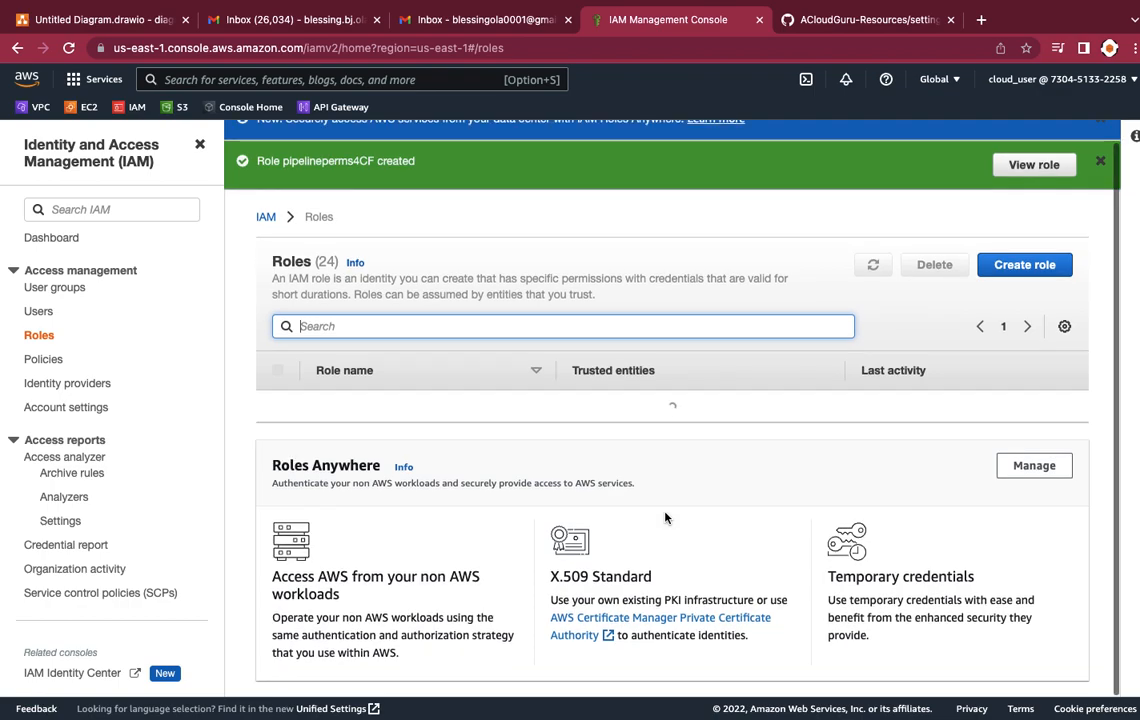
scroll(299, 167, up, 1)
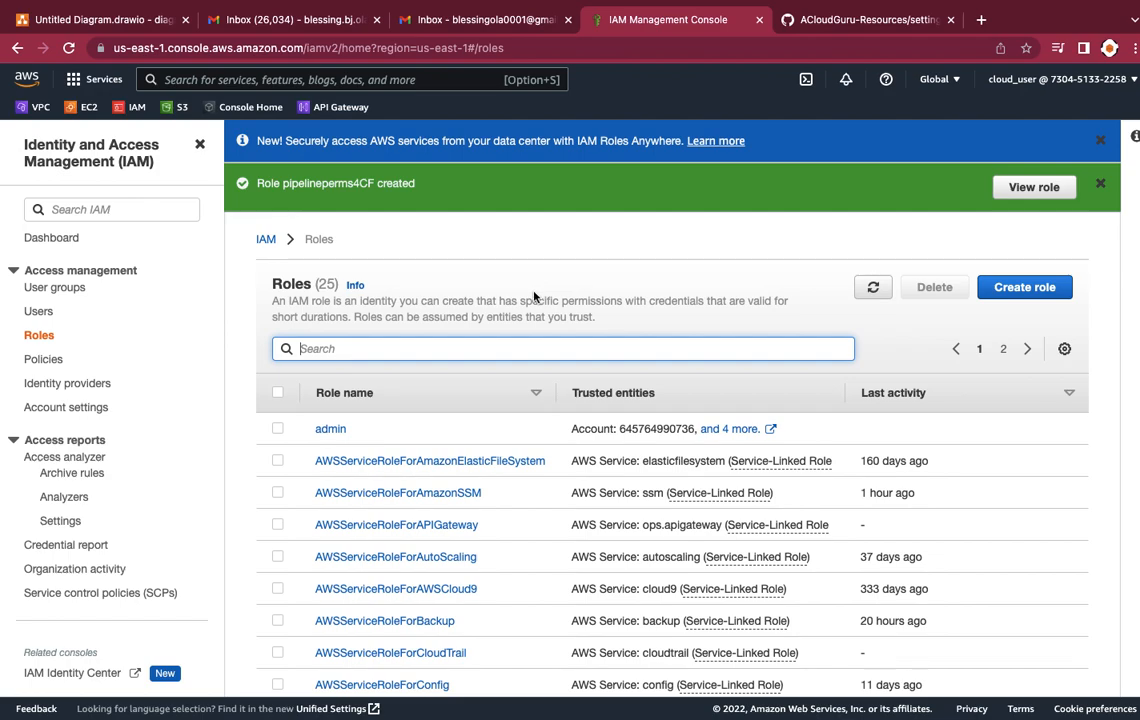
Step: Open the CodeCommit service from the Developer Tools category of the services list
click(126, 210)
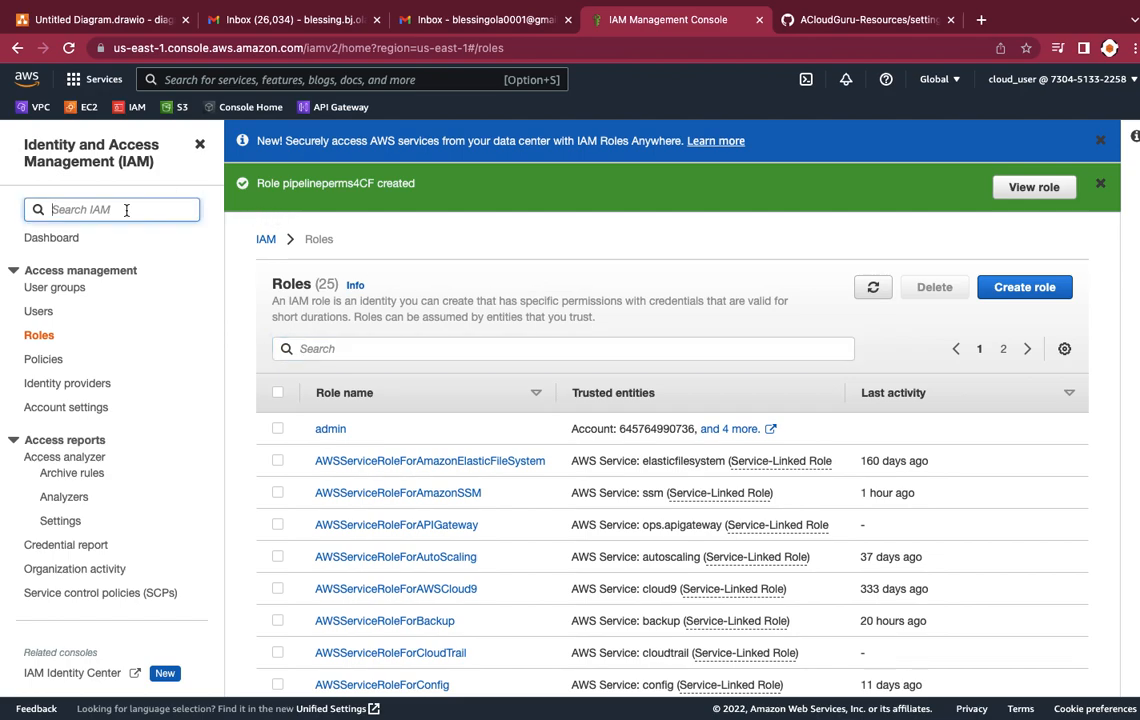
click(192, 79)
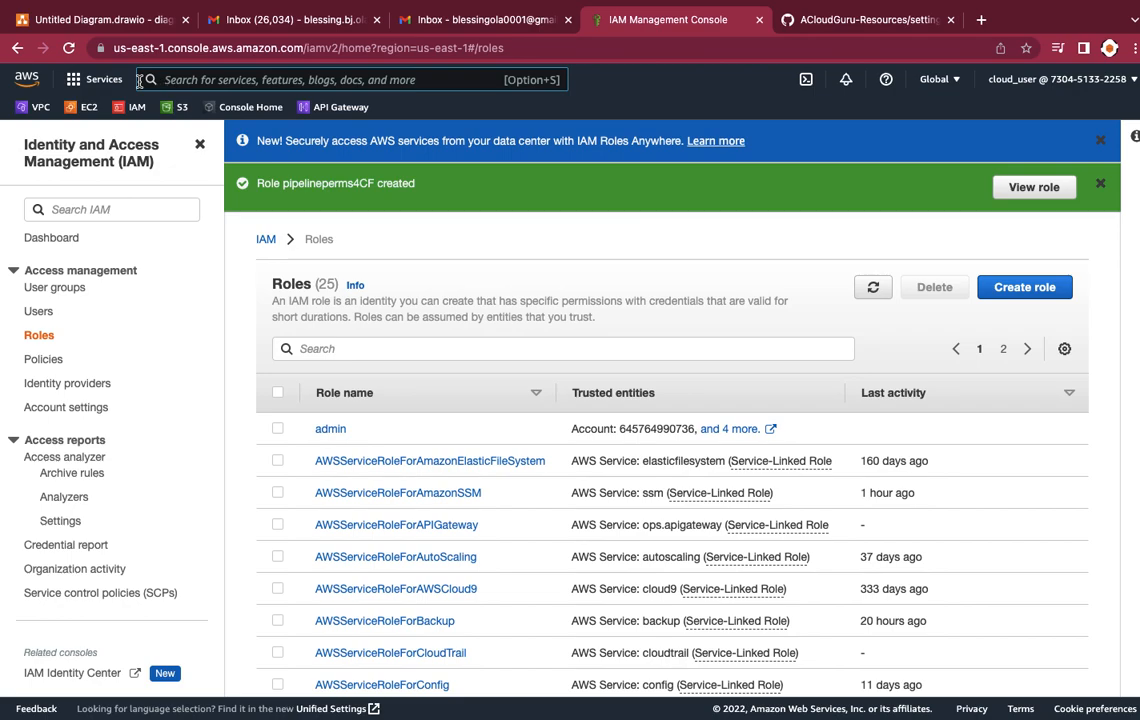
click(80, 83)
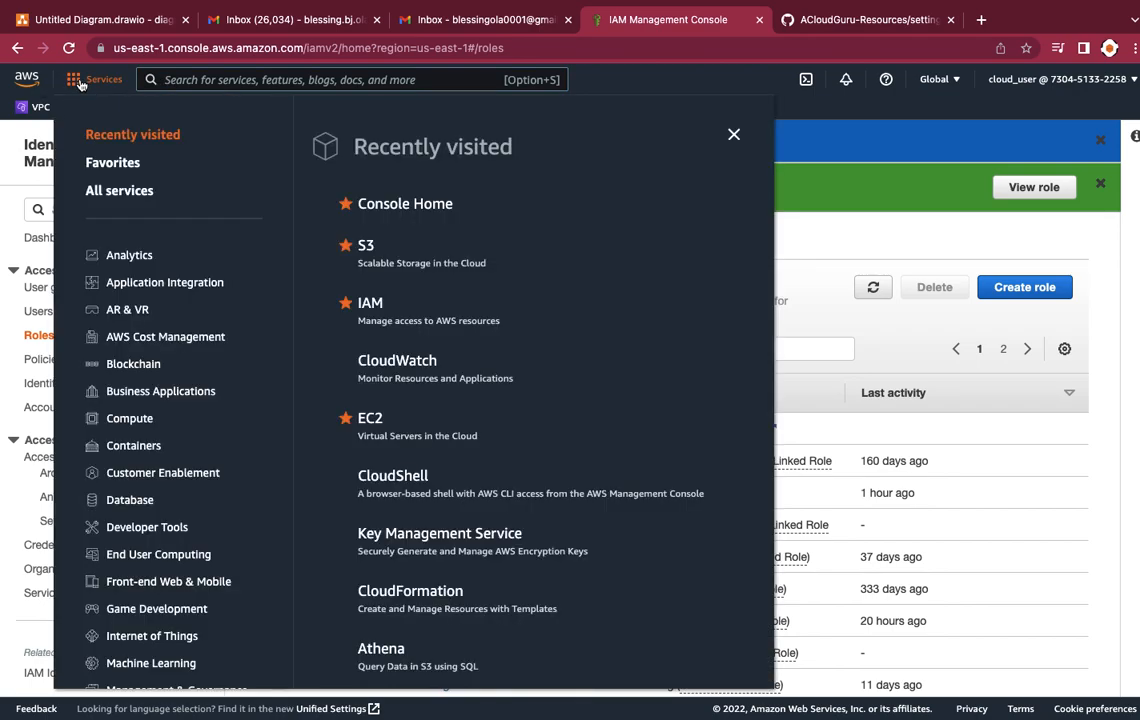
click(149, 538)
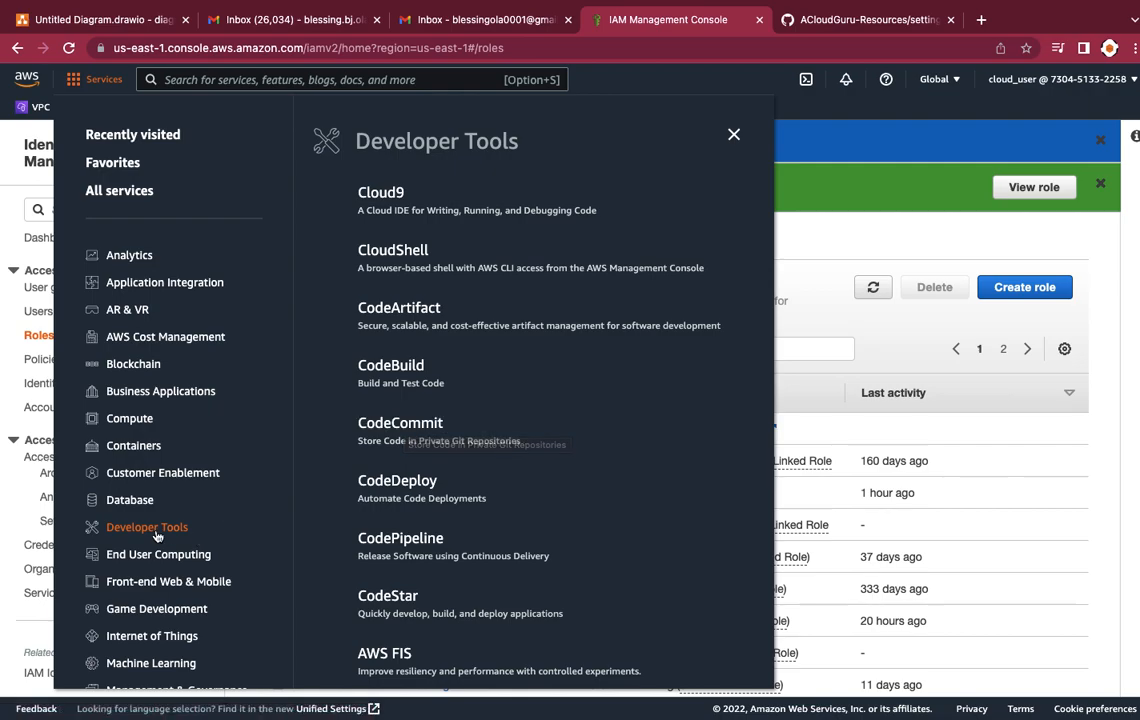
click(398, 425)
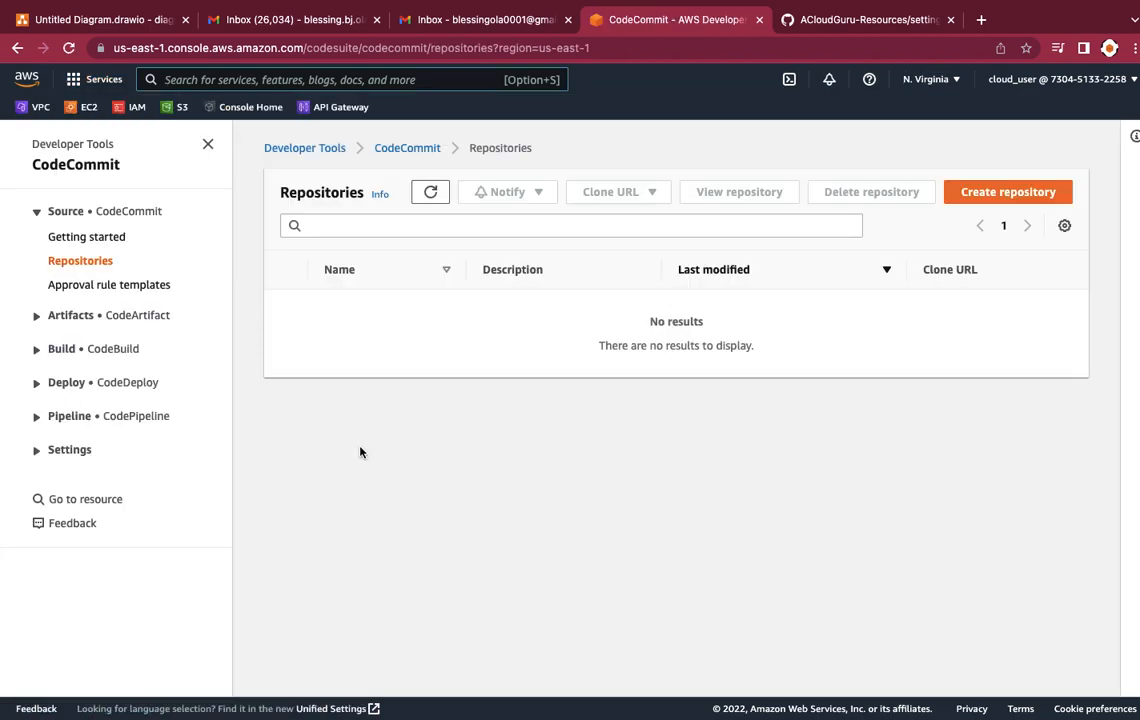
Step: Create a CodeCommit repository named pipeline4cf without a description or tags
click(1027, 188)
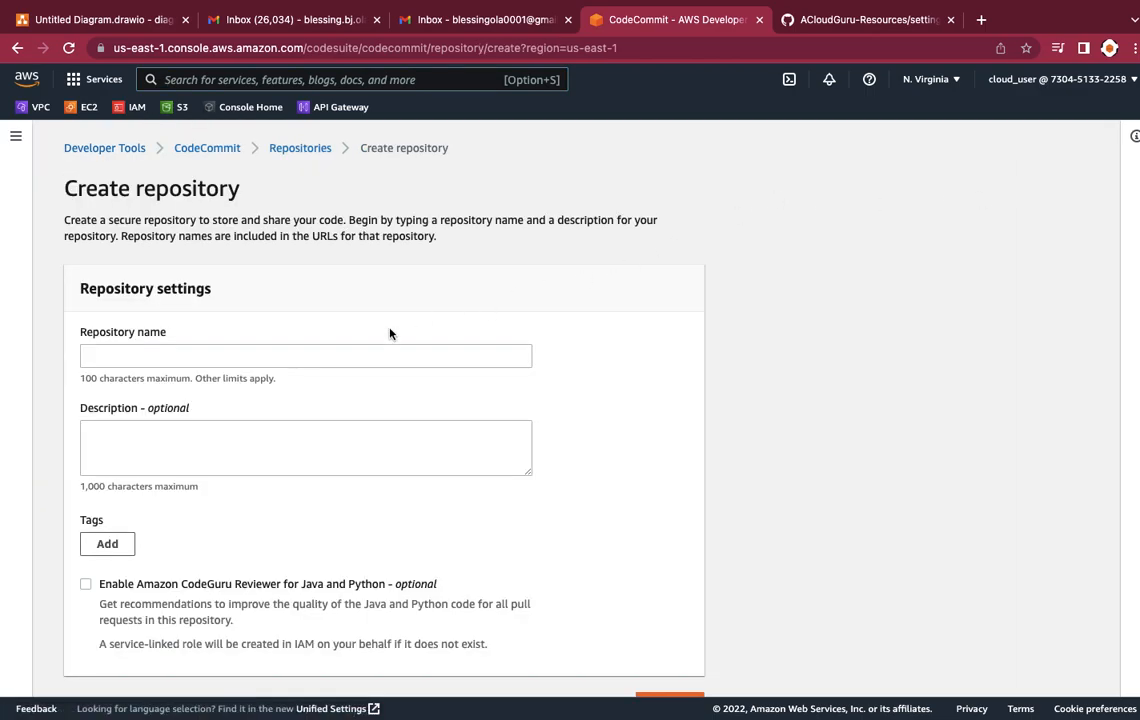
click(361, 350)
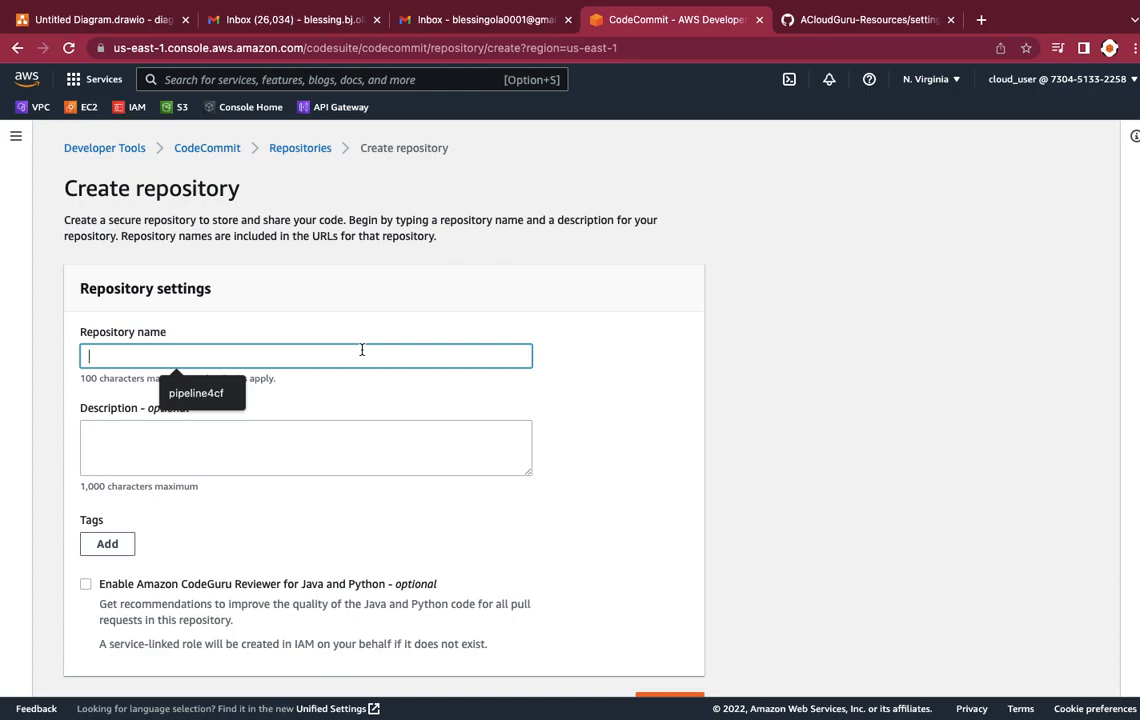
text(pipeline4cf)
scroll(341, 402, down, 1)
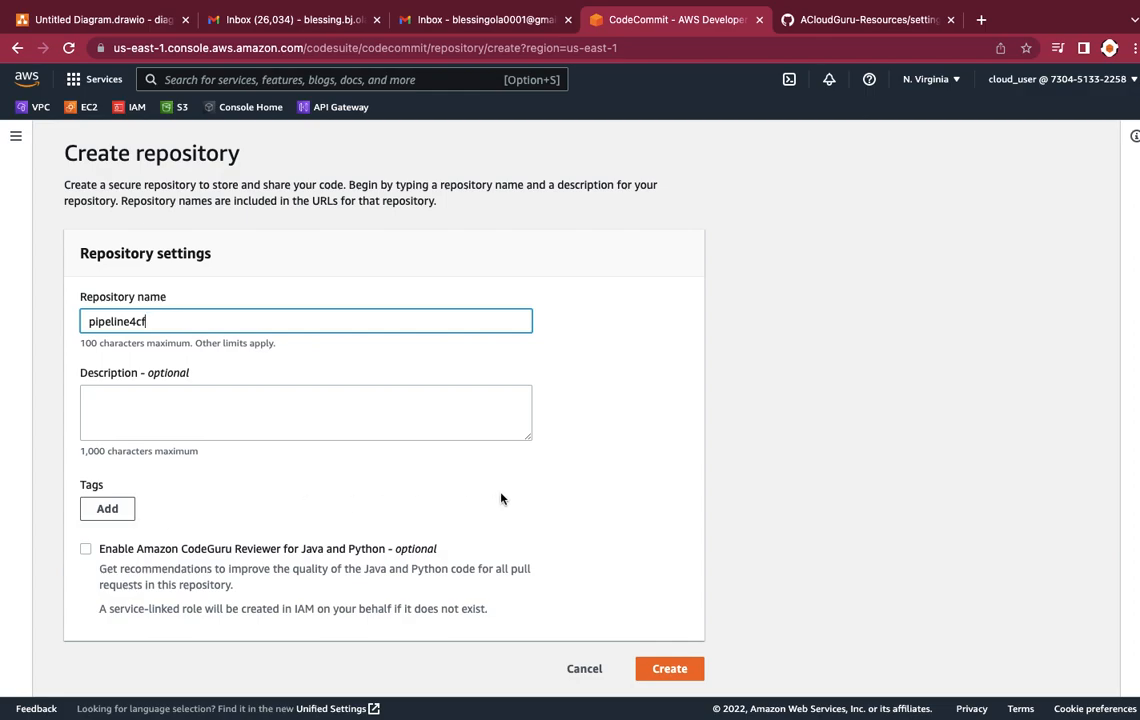
click(659, 676)
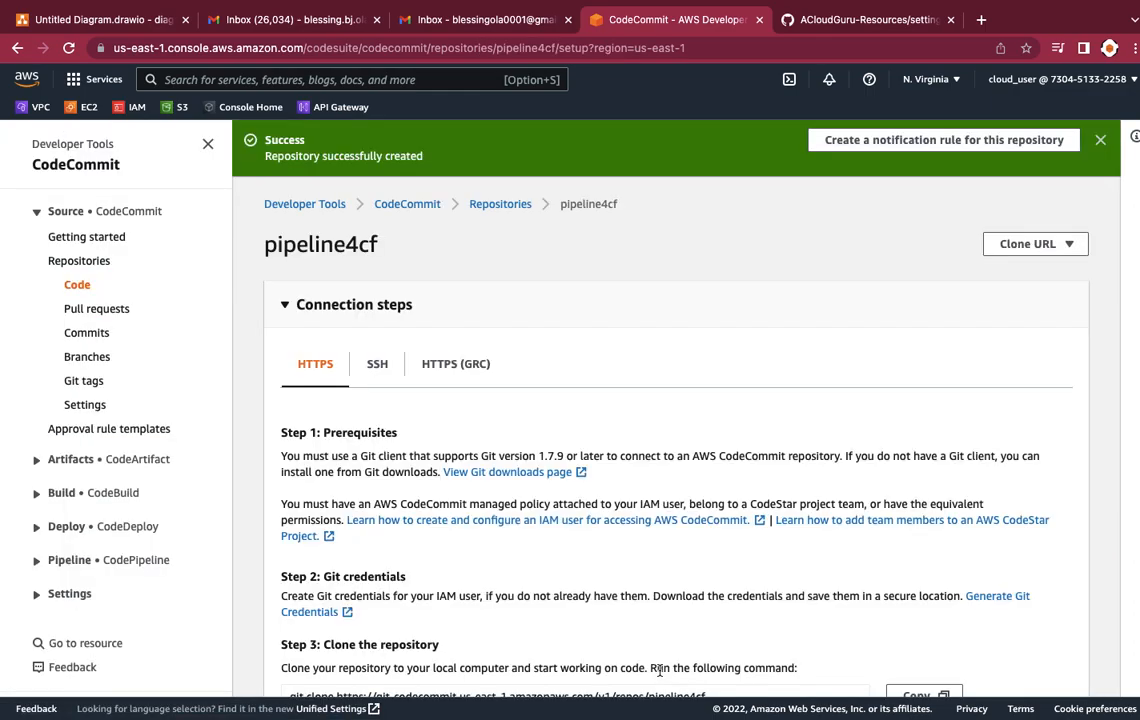
Step: Look through the new repository's connection steps, clone command and file list
scroll(712, 543, down, 4)
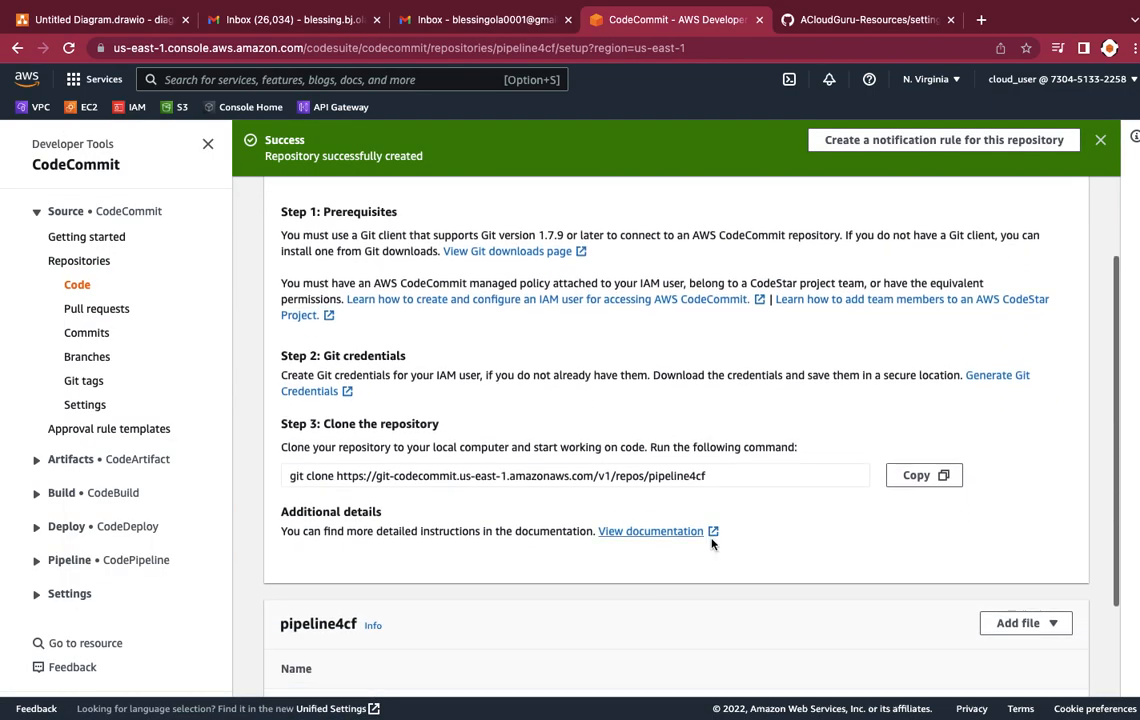
scroll(712, 543, down, 3)
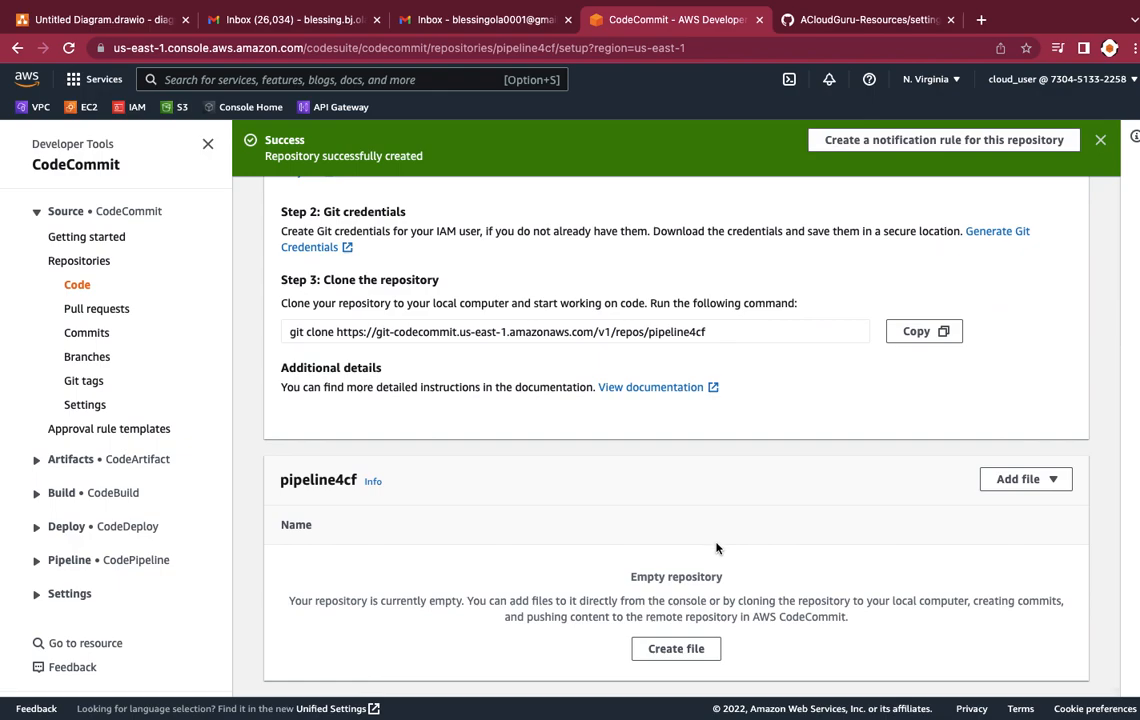
scroll(801, 485, up, 1)
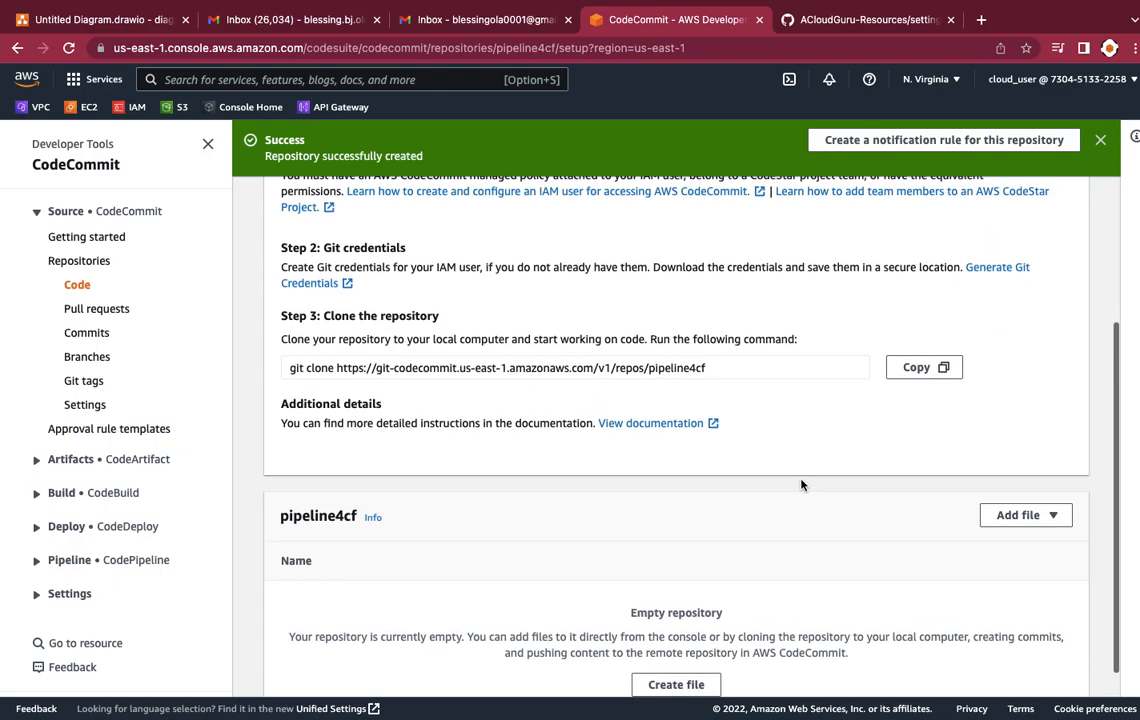
scroll(801, 485, up, 1)
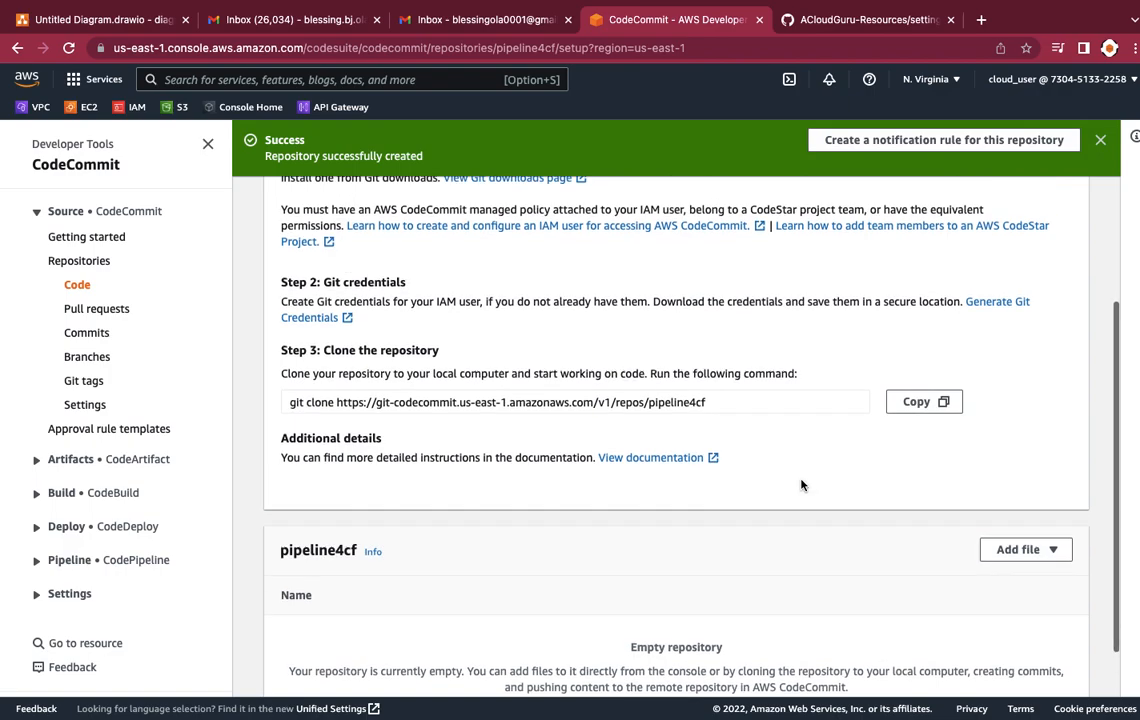
scroll(801, 485, up, 1)
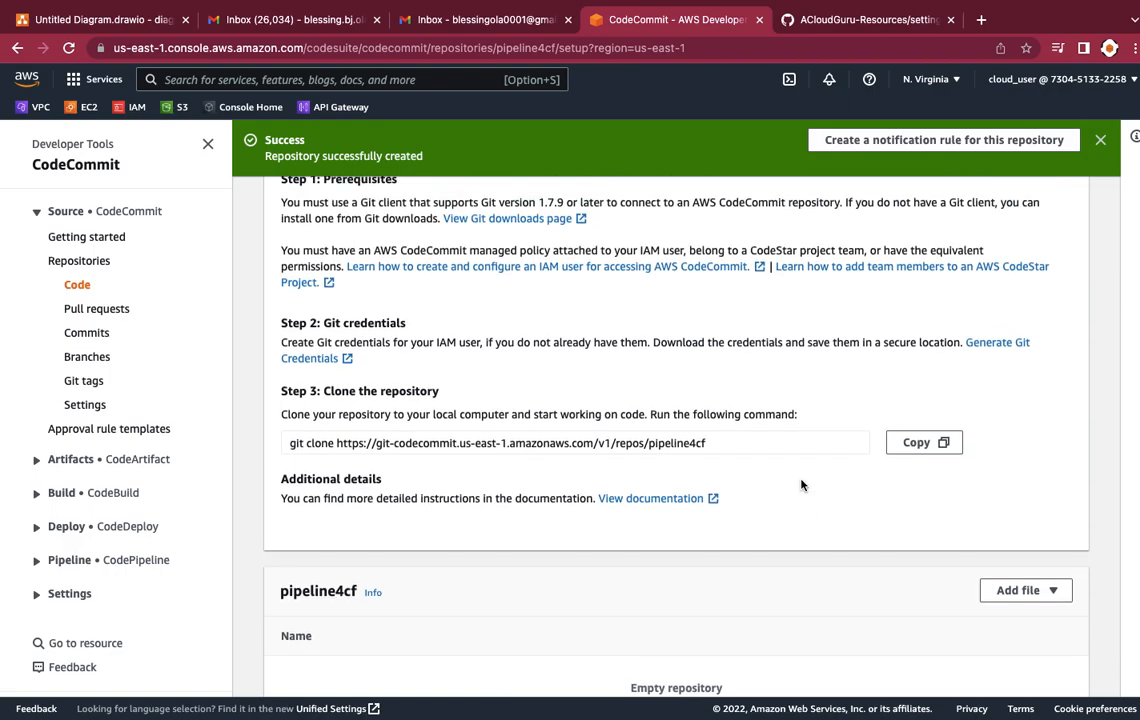
scroll(801, 485, up, 1)
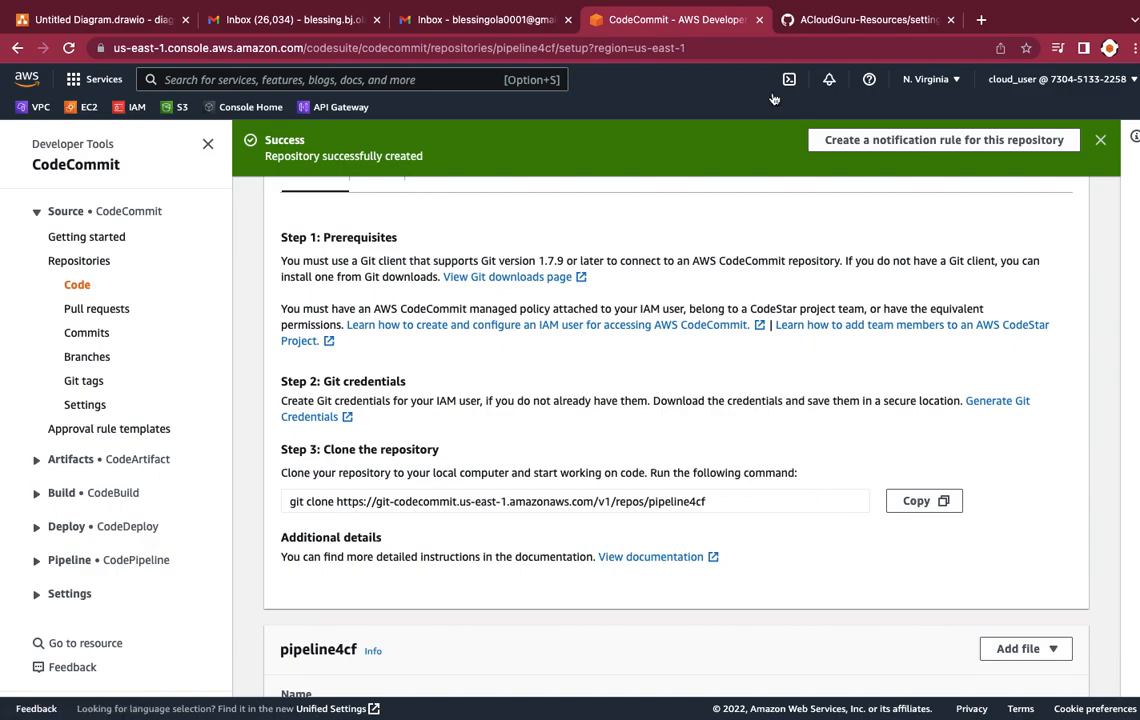
Step: Switch to the ACloudGuru-Resources repository on GitHub and open the raw version of S3Retain.yaml
click(838, 25)
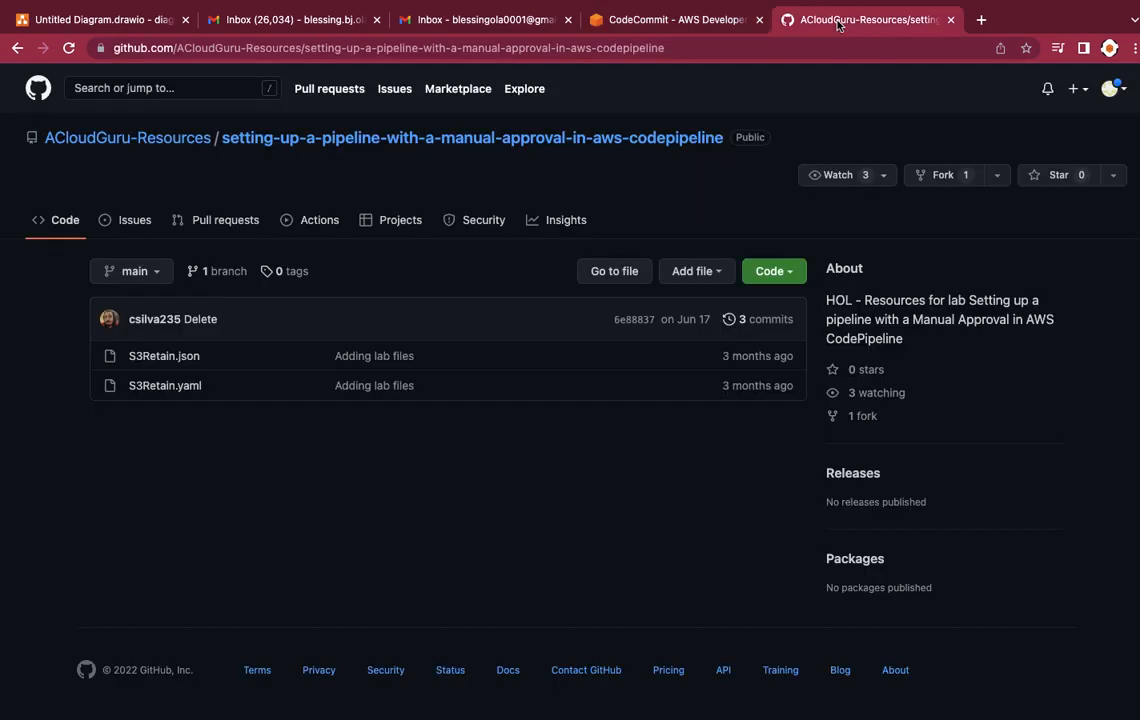
click(151, 395)
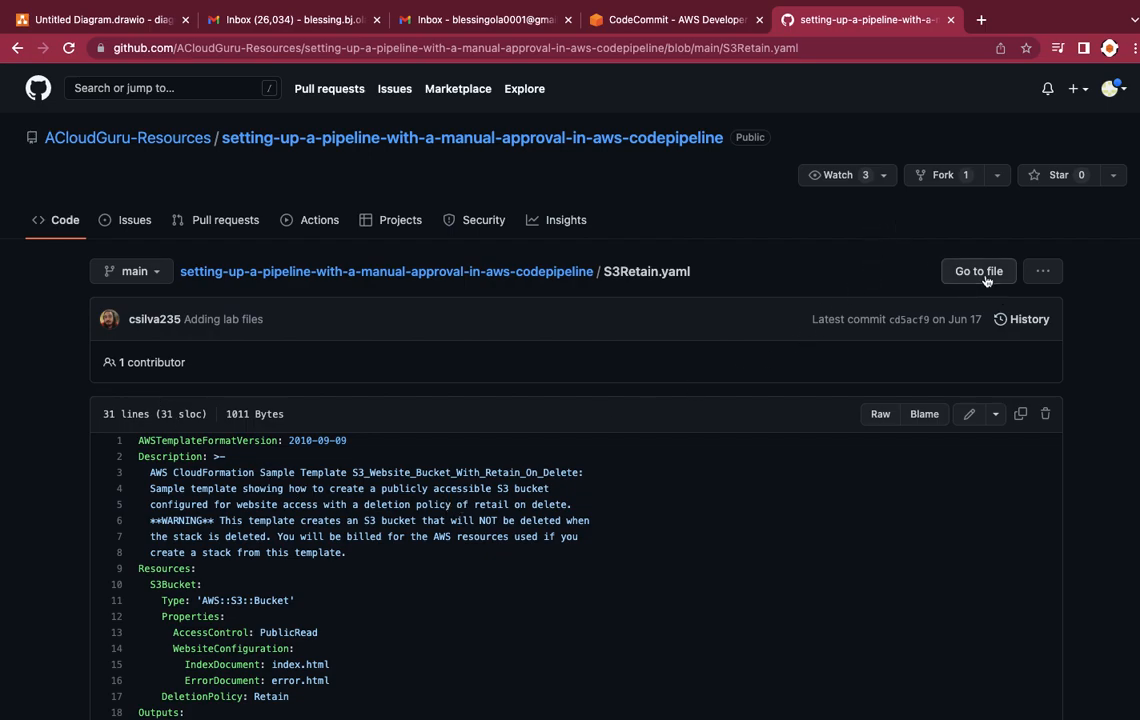
click(881, 416)
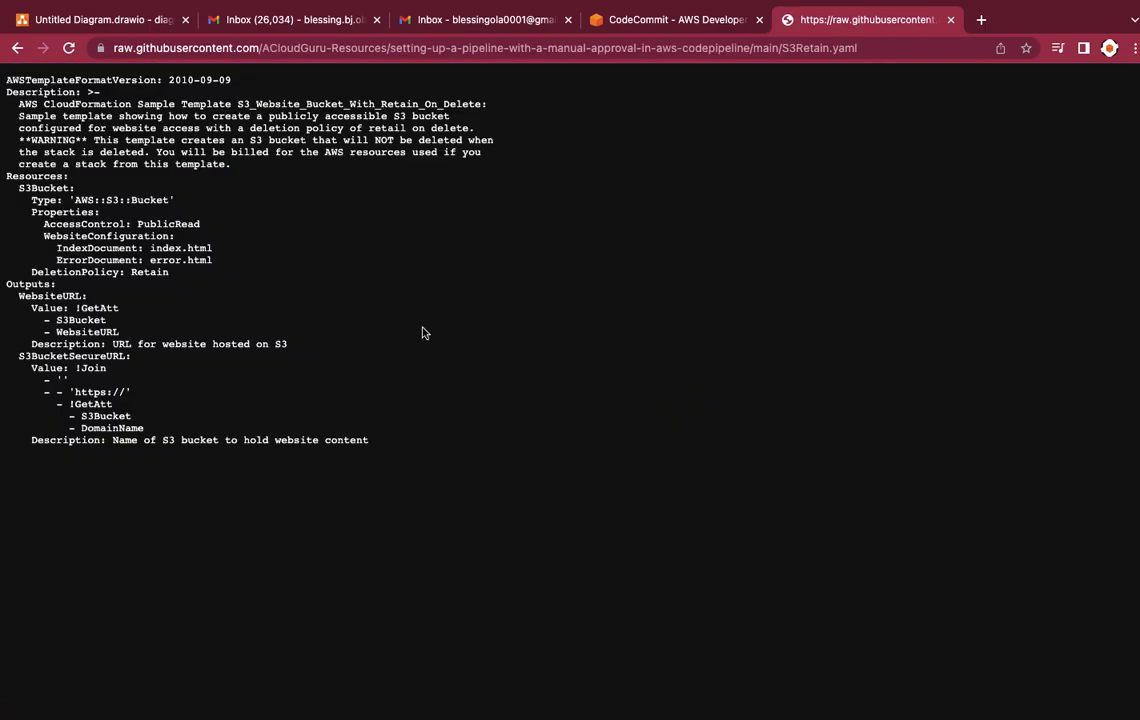
Step: Save the raw template as S3Retain.yaml in Downloads with the Orange tag, replacing the existing file
right_click(423, 332)
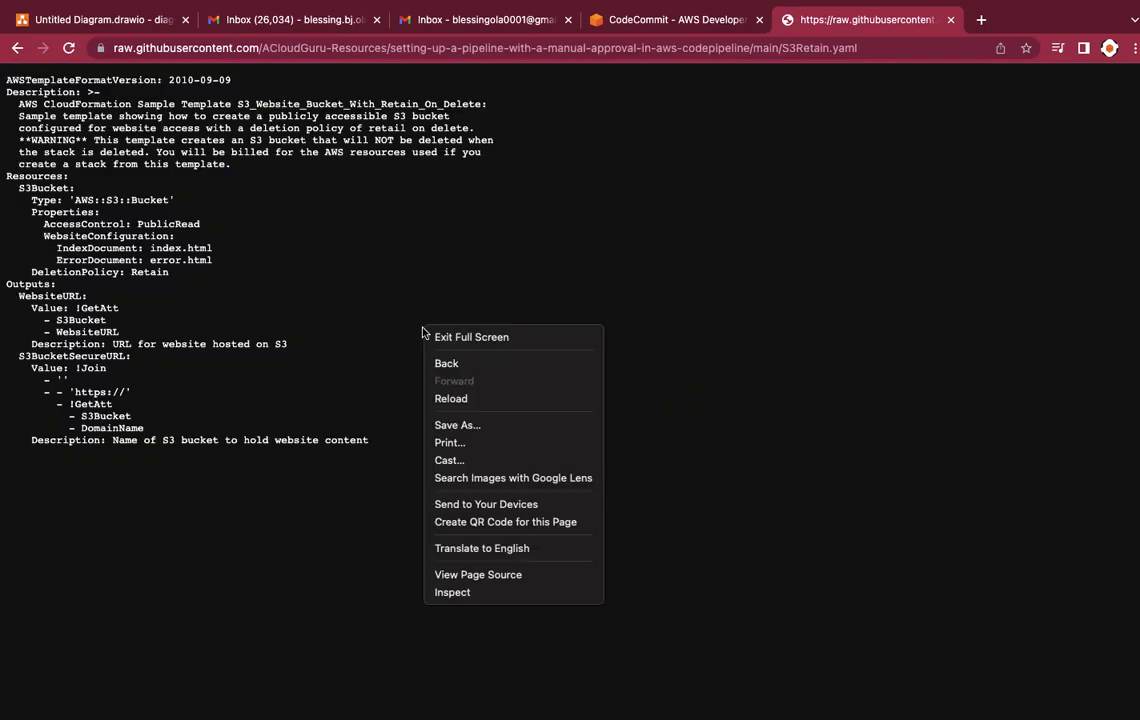
click(458, 427)
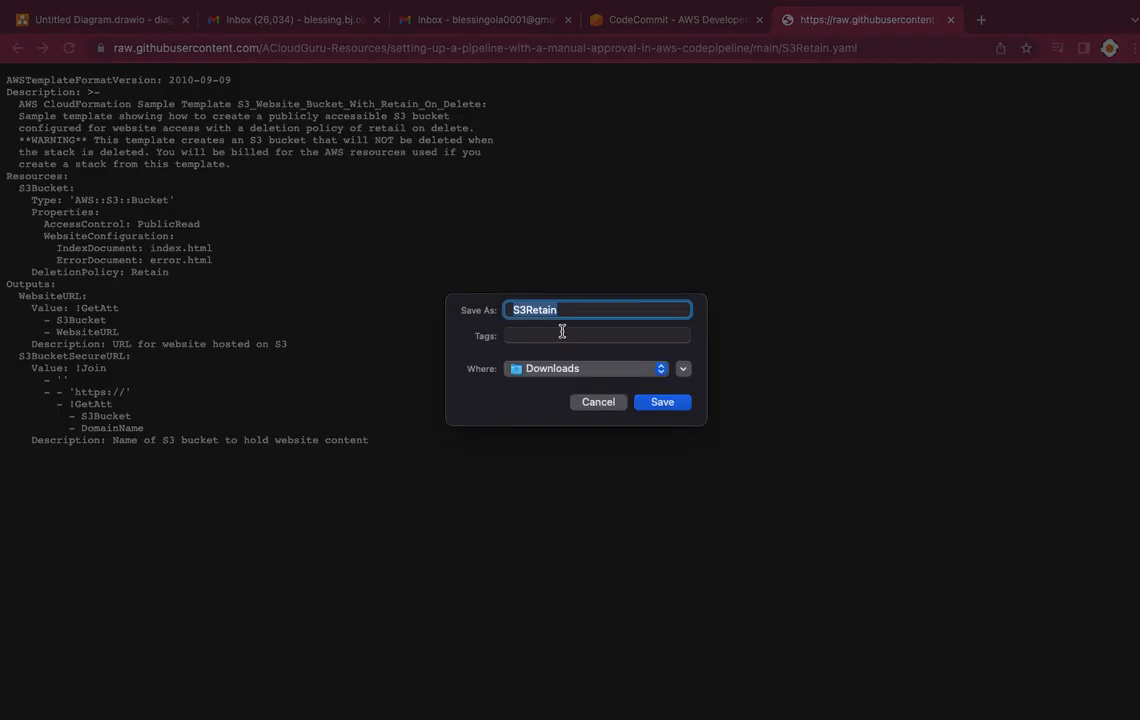
click(564, 313)
text(.yaml)
click(610, 336)
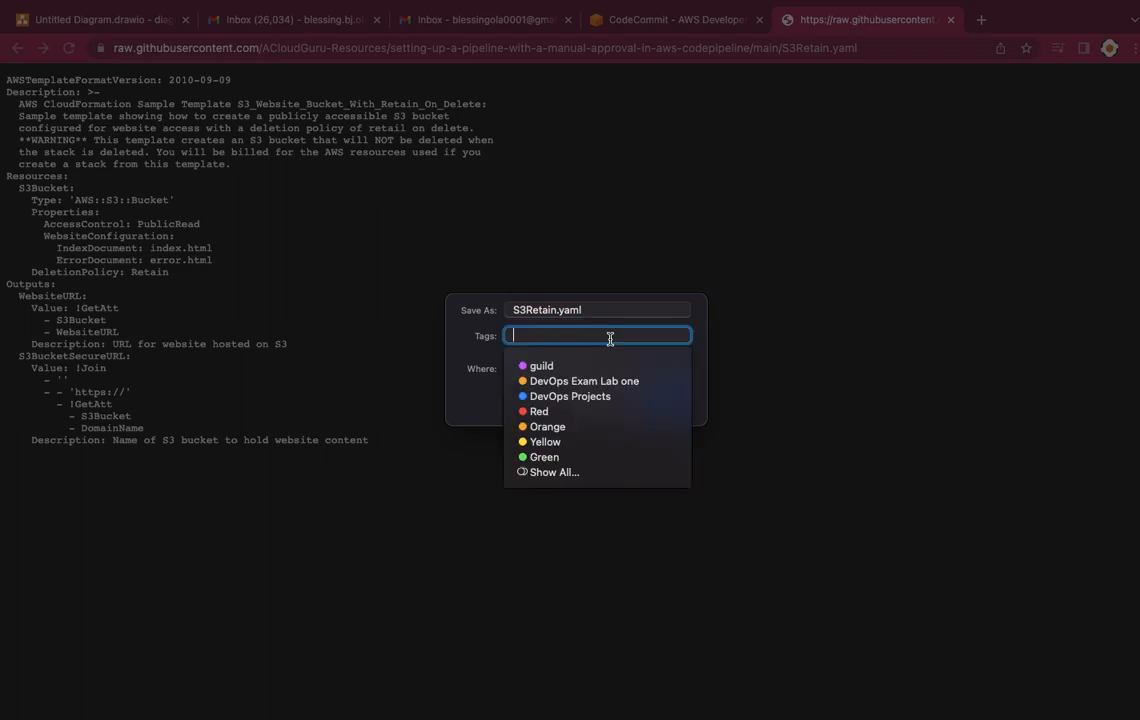
click(549, 427)
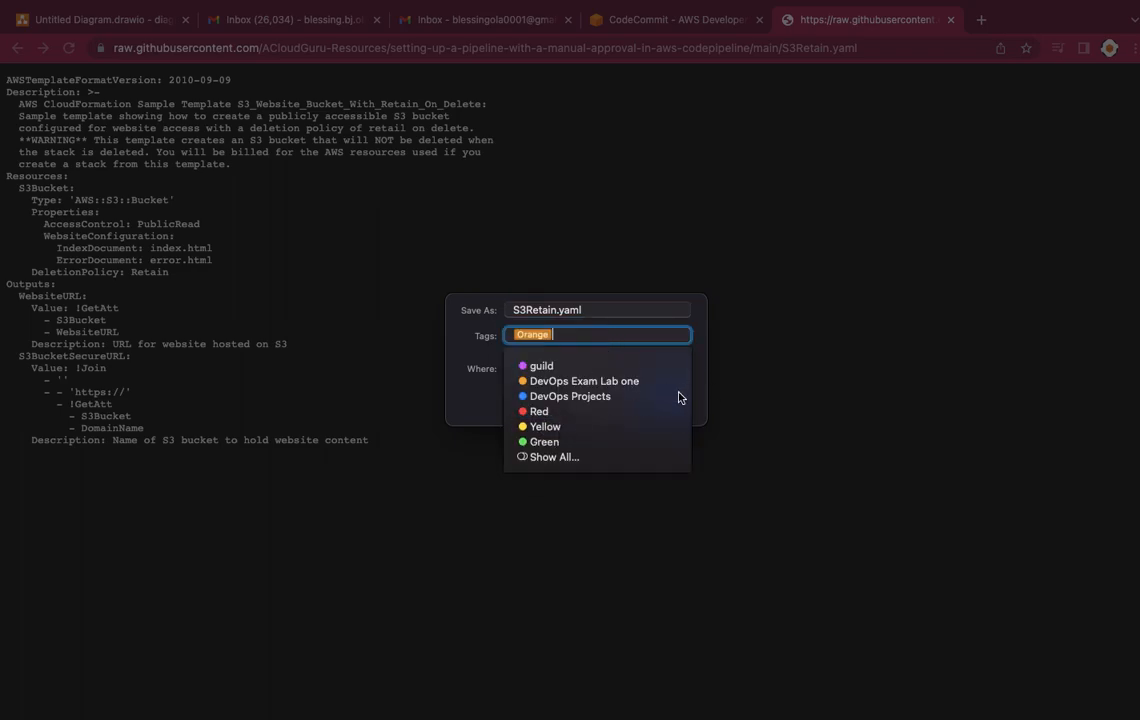
click(463, 392)
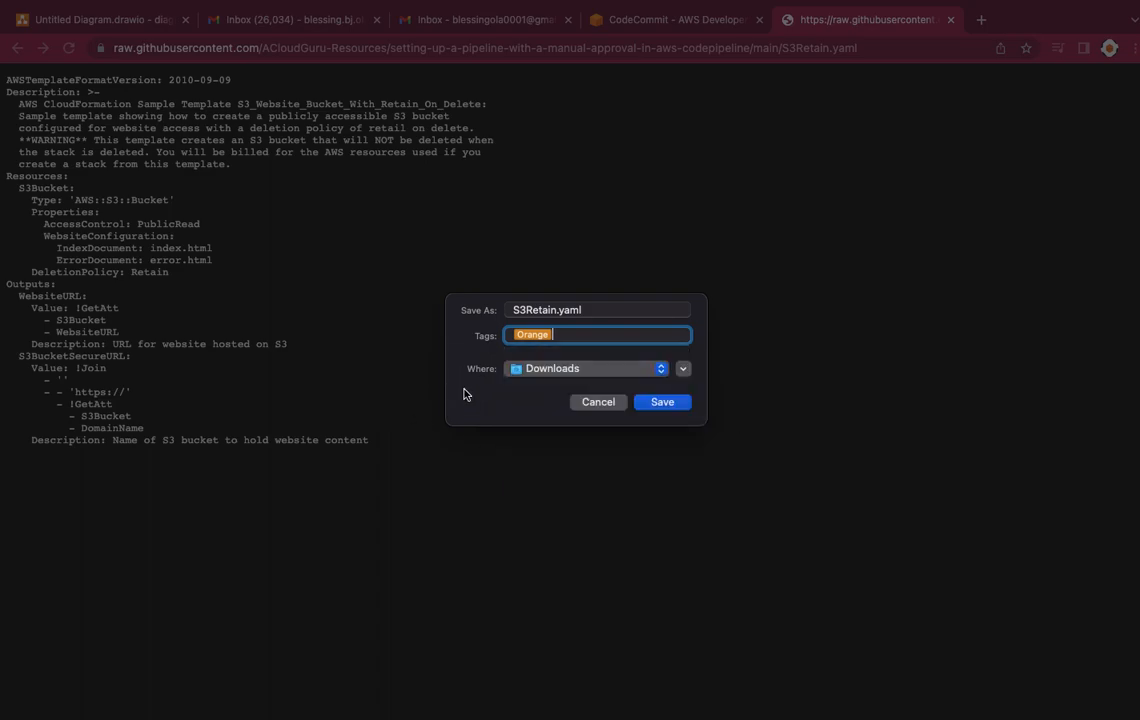
click(680, 402)
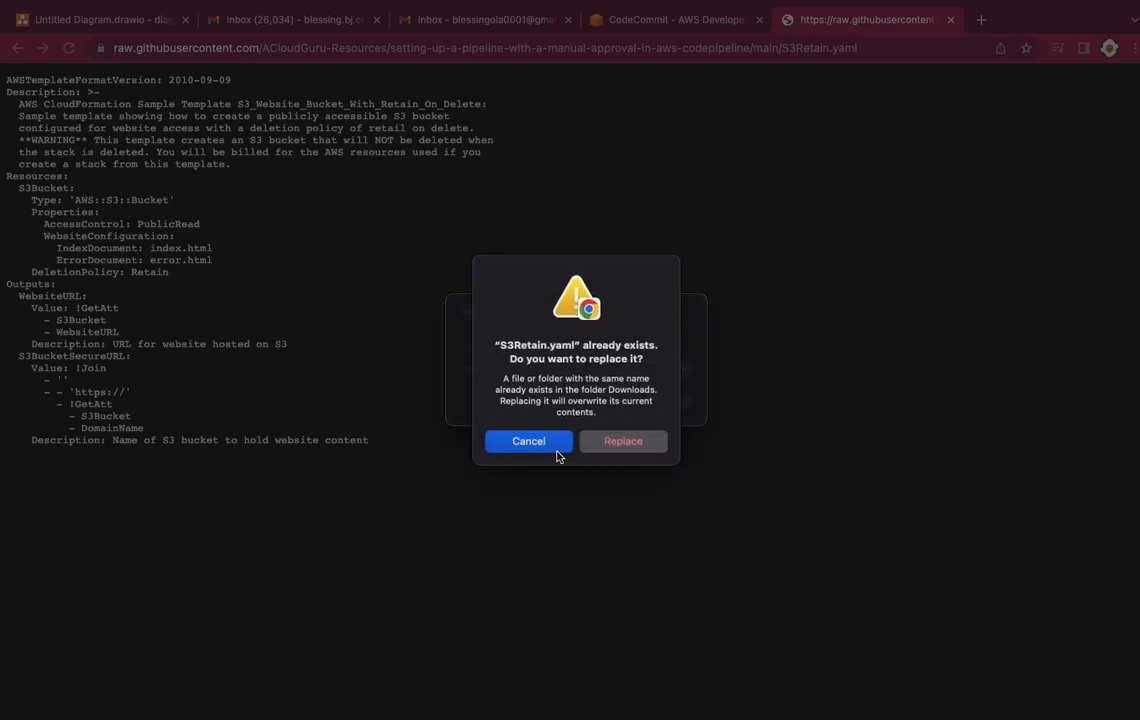
click(623, 441)
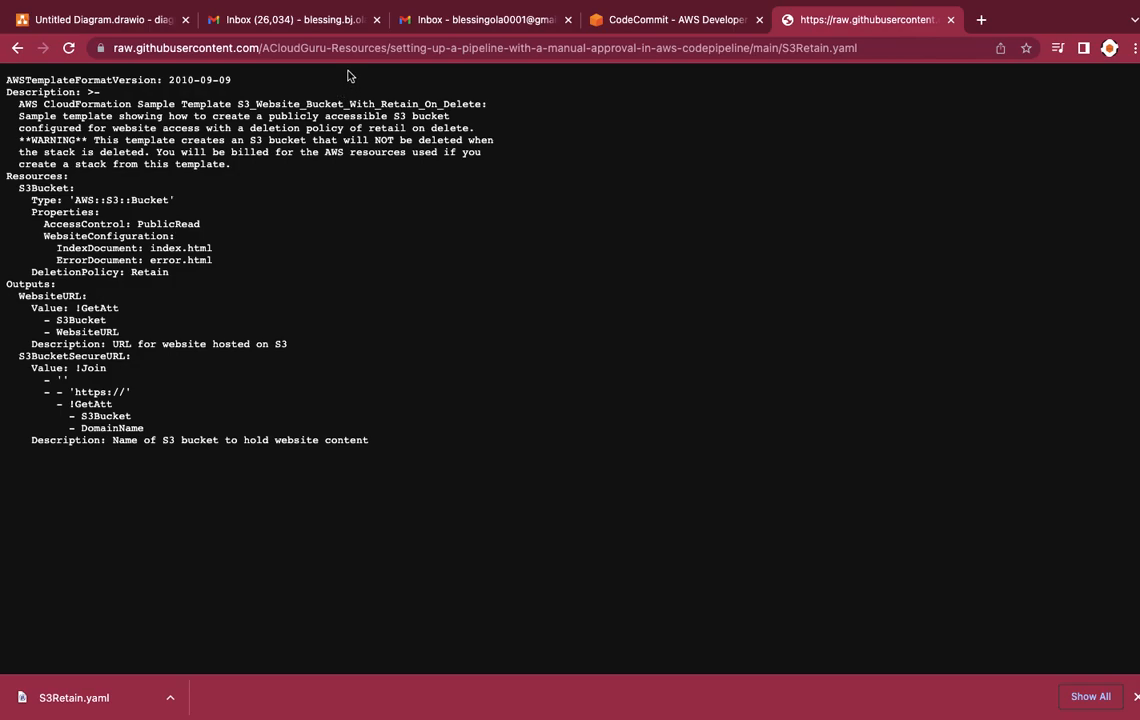
Step: Return to the CodeCommit console and start a file upload for the pipeline4cf repository
click(667, 20)
scroll(975, 394, up, 3)
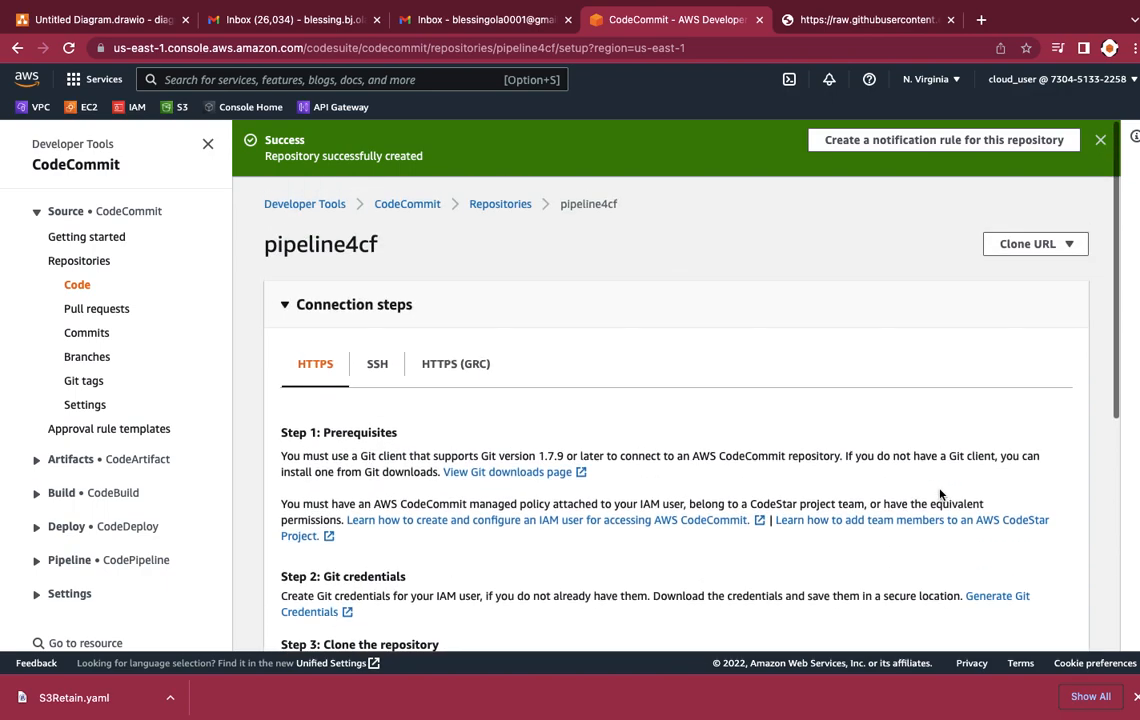
scroll(975, 396, down, 5)
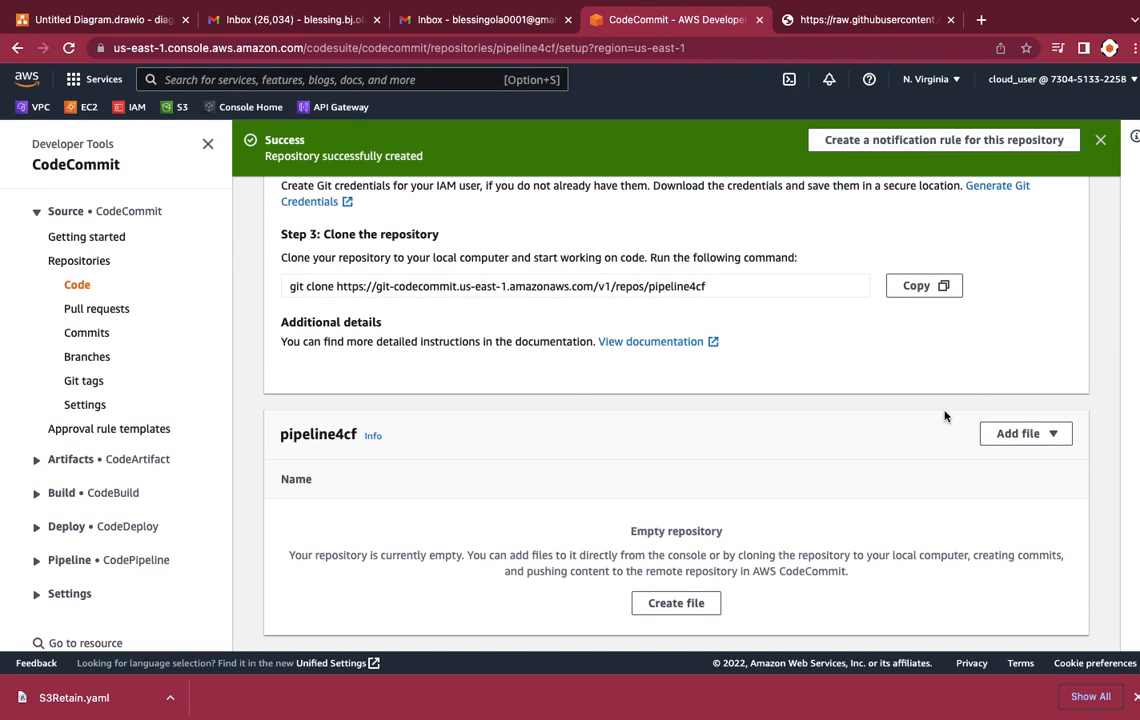
click(1022, 437)
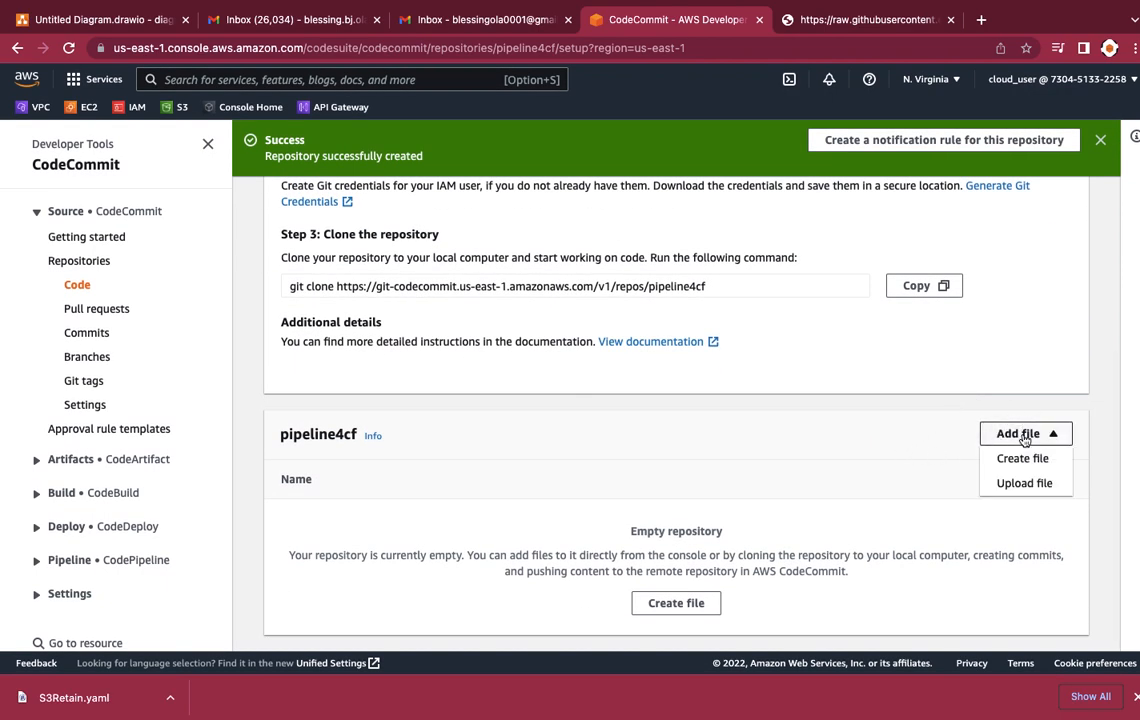
click(944, 484)
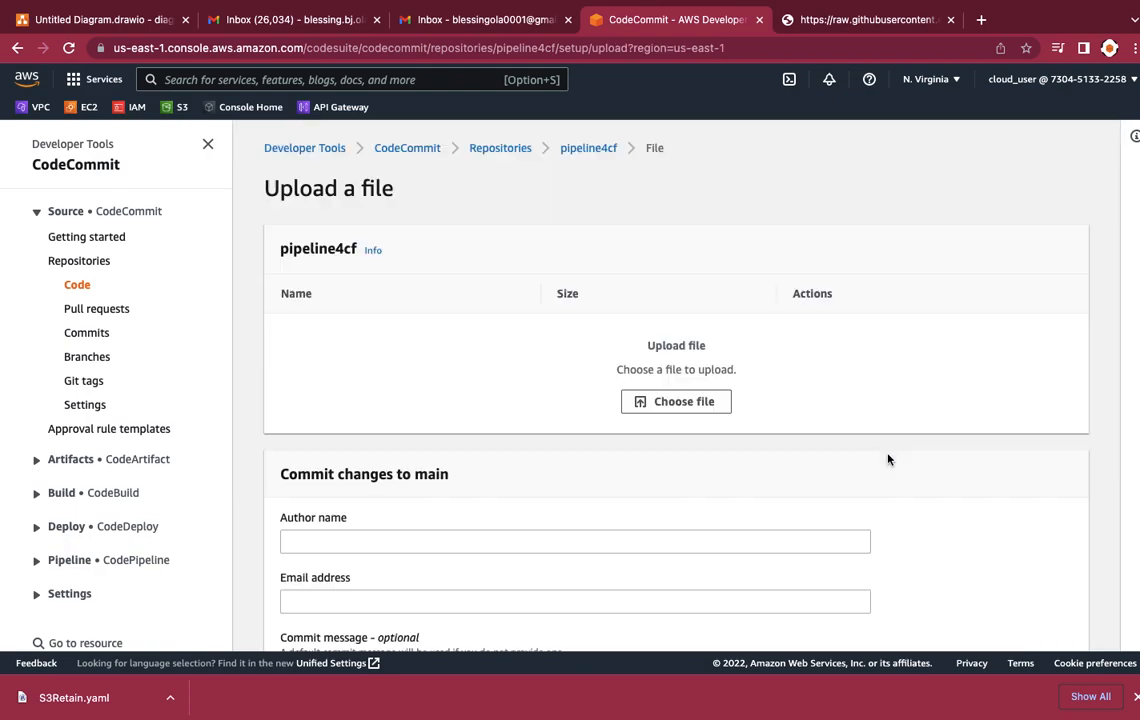
Step: Search the computer for "S3retain" and choose S3Retain.yaml as the file to upload to the repository
click(683, 402)
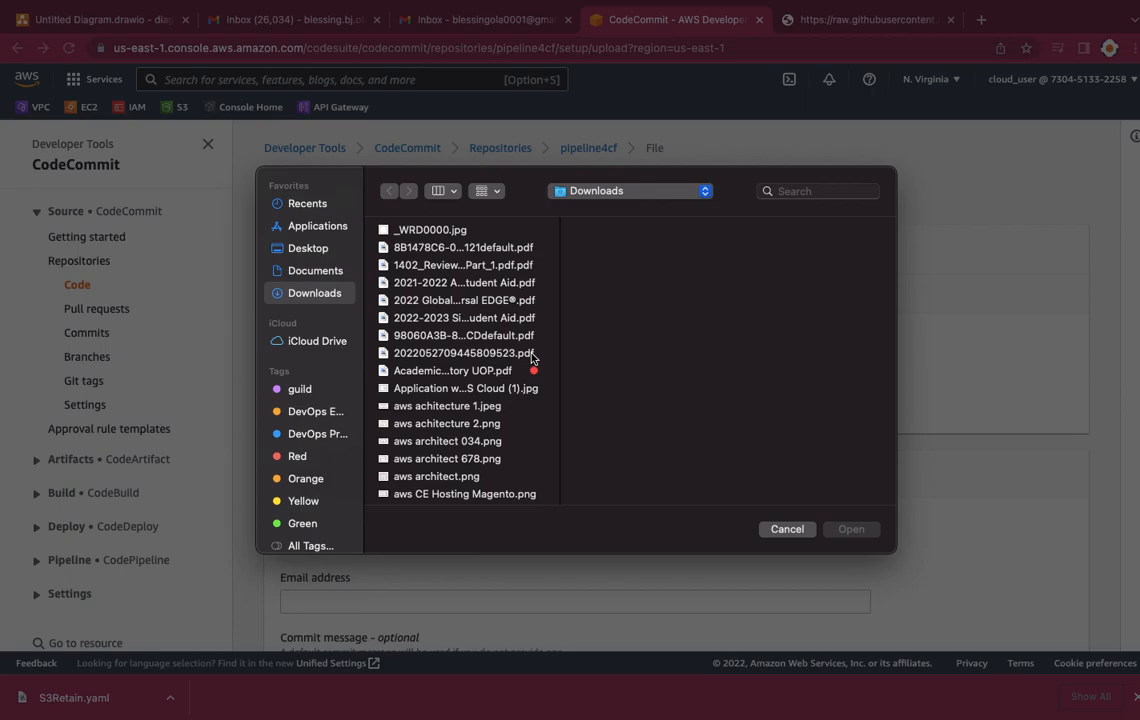
click(783, 190)
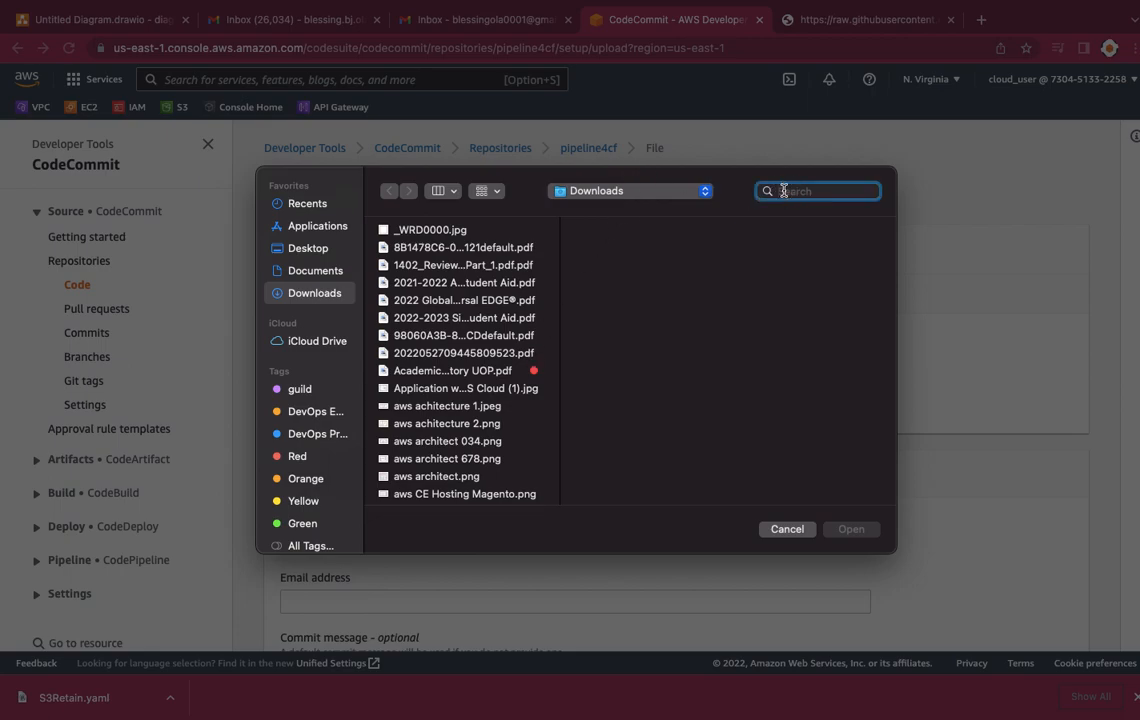
text(S3)
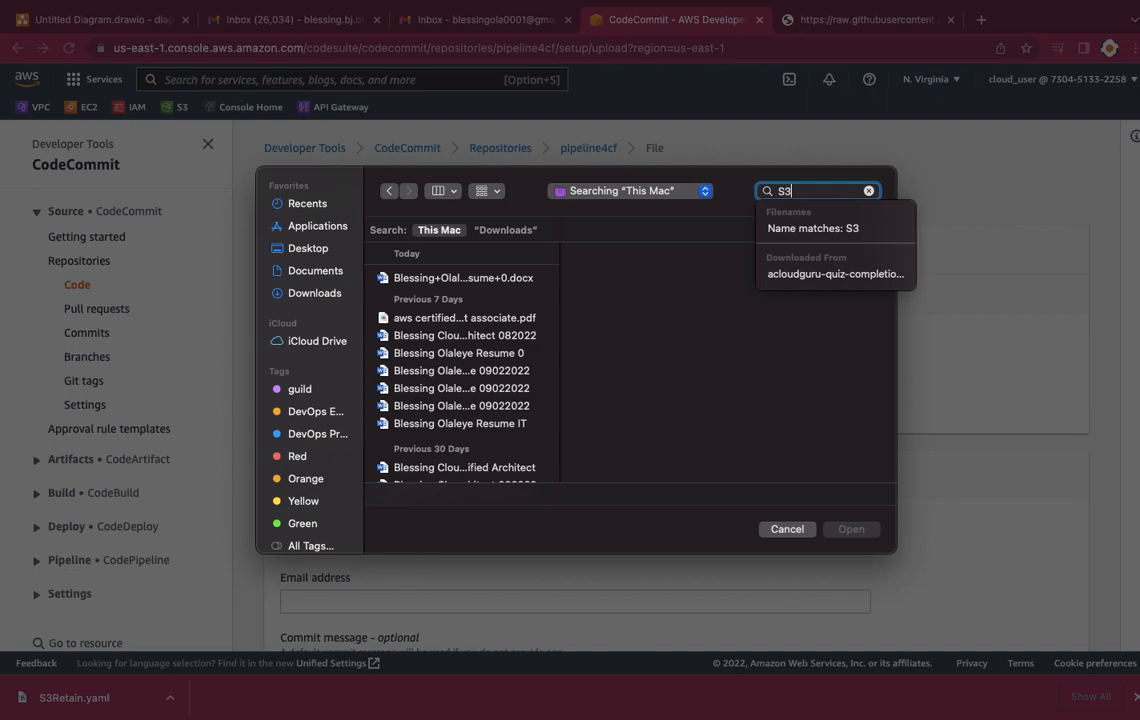
text(zre)
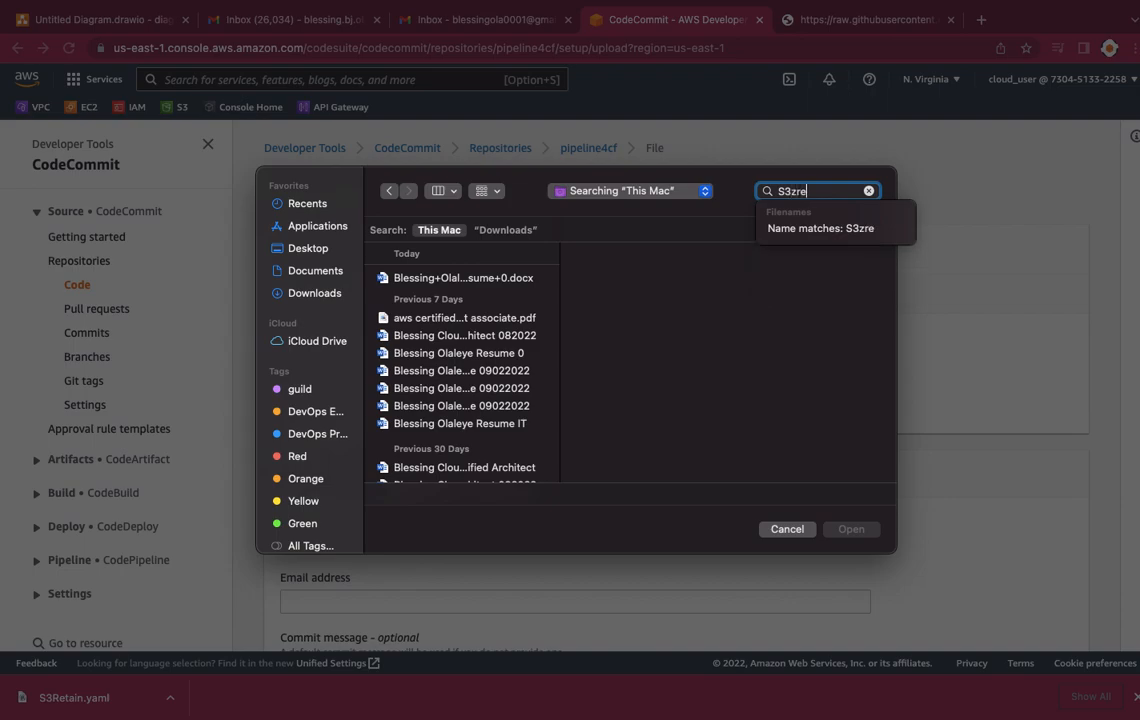
text(ta)
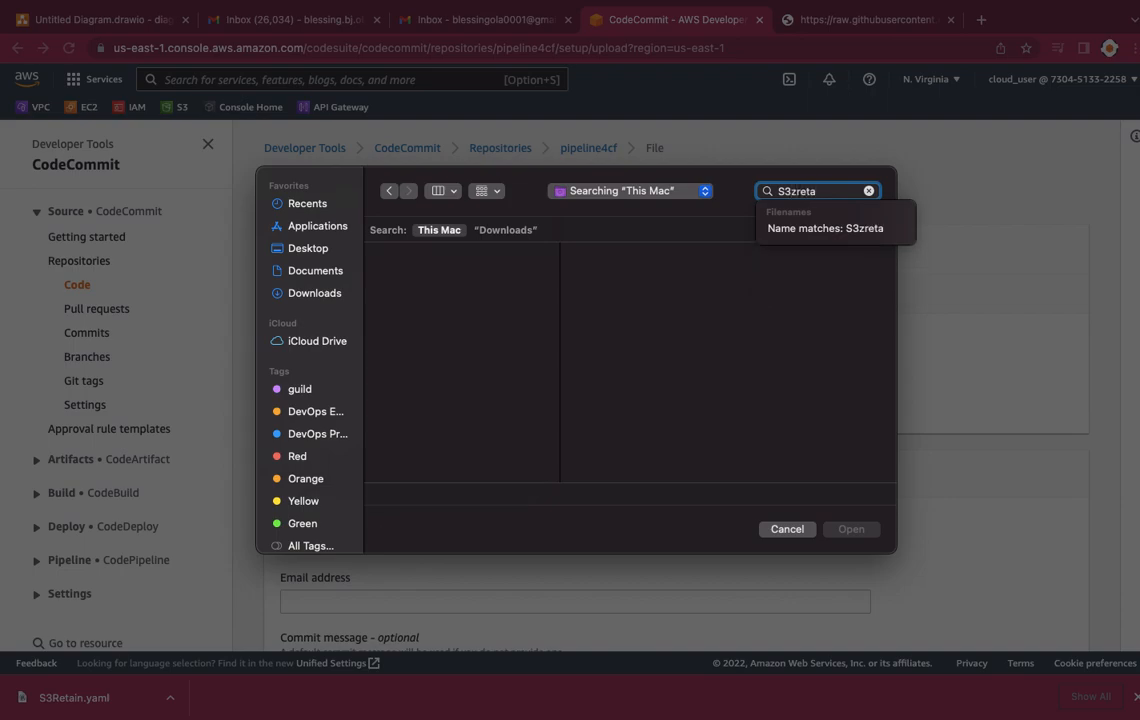
key(BackSpace)
key(BackSpace)
key(BackSpace)
key(BackSpace)
key(BackSpace)
text(re)
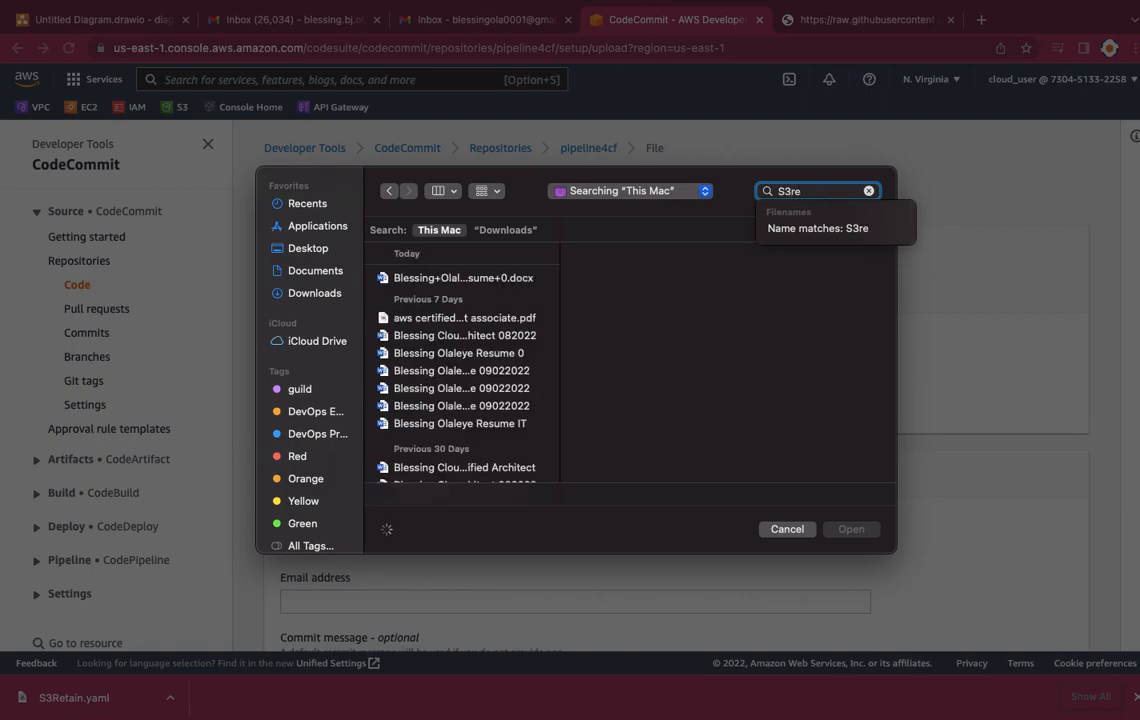
text(t)
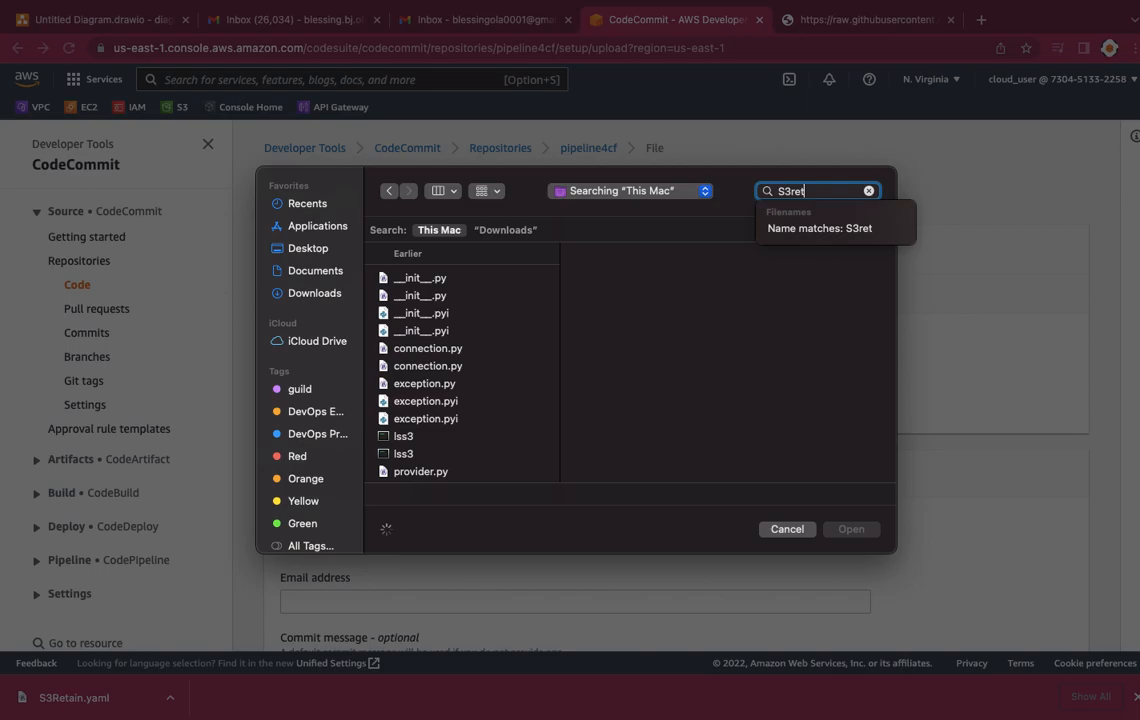
text(ain)
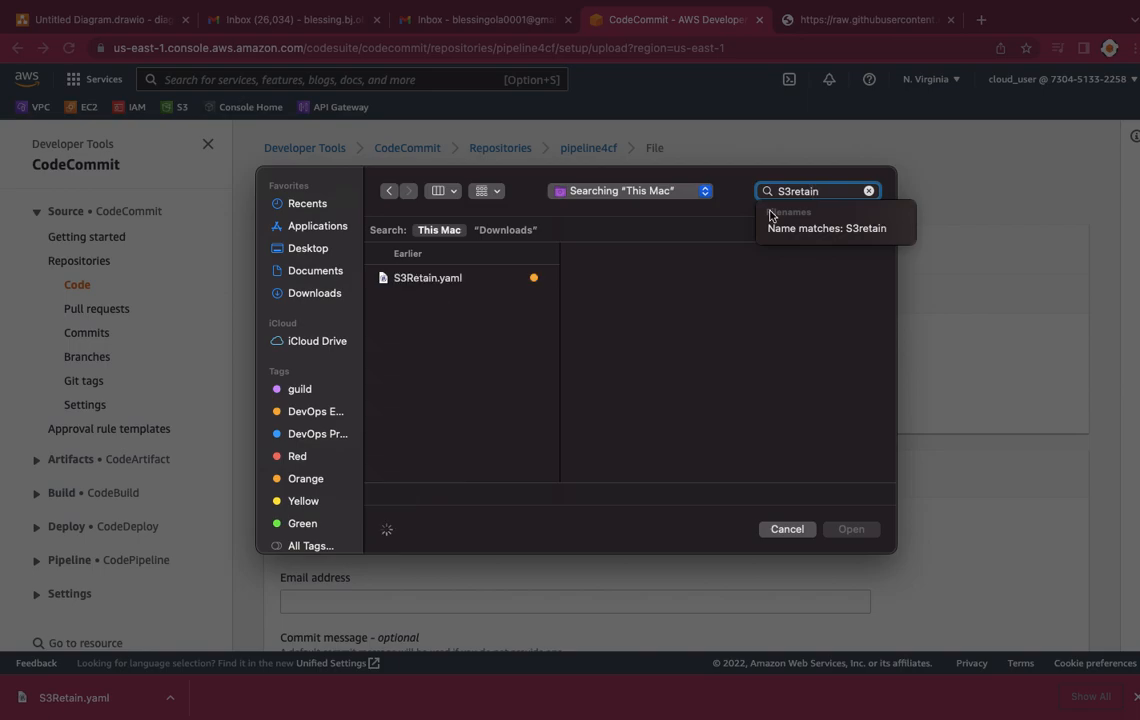
key(Down)
click(469, 286)
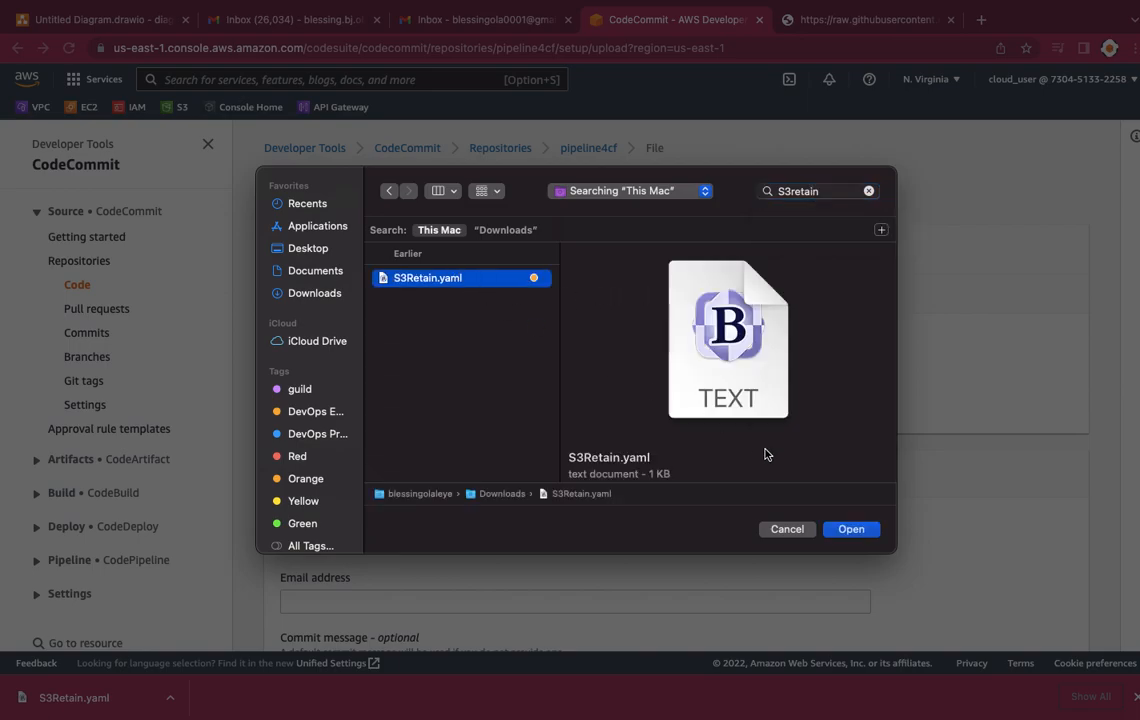
click(847, 529)
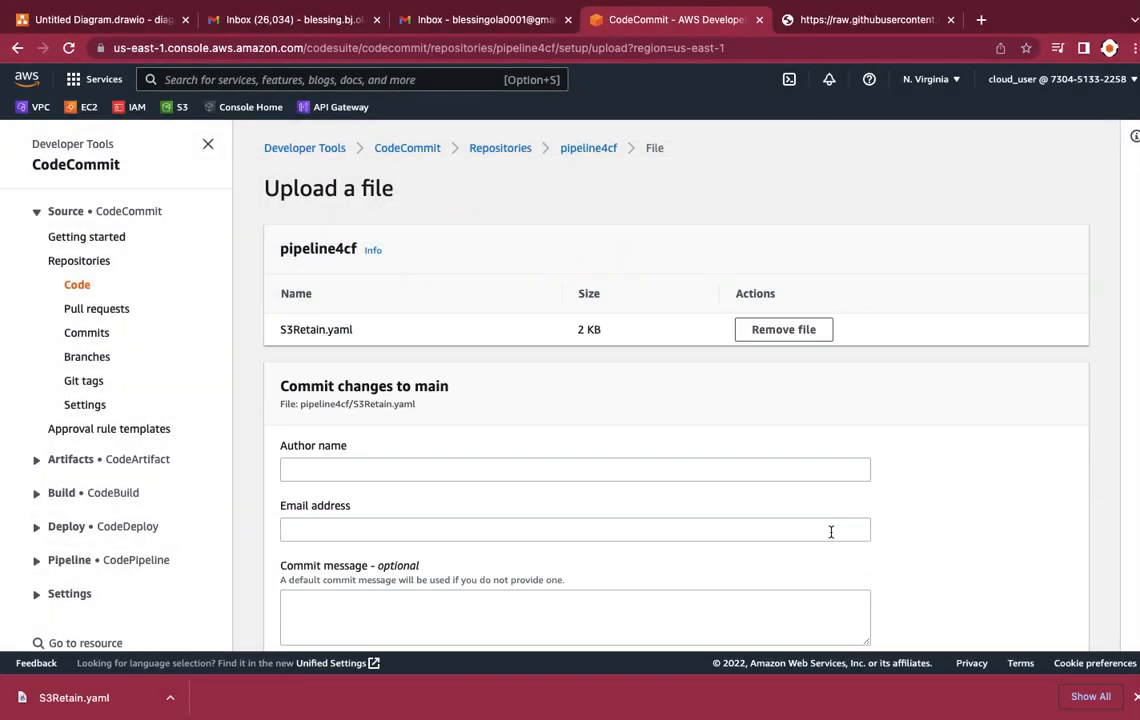
scroll(772, 442, down, 1)
scroll(772, 442, down, 2)
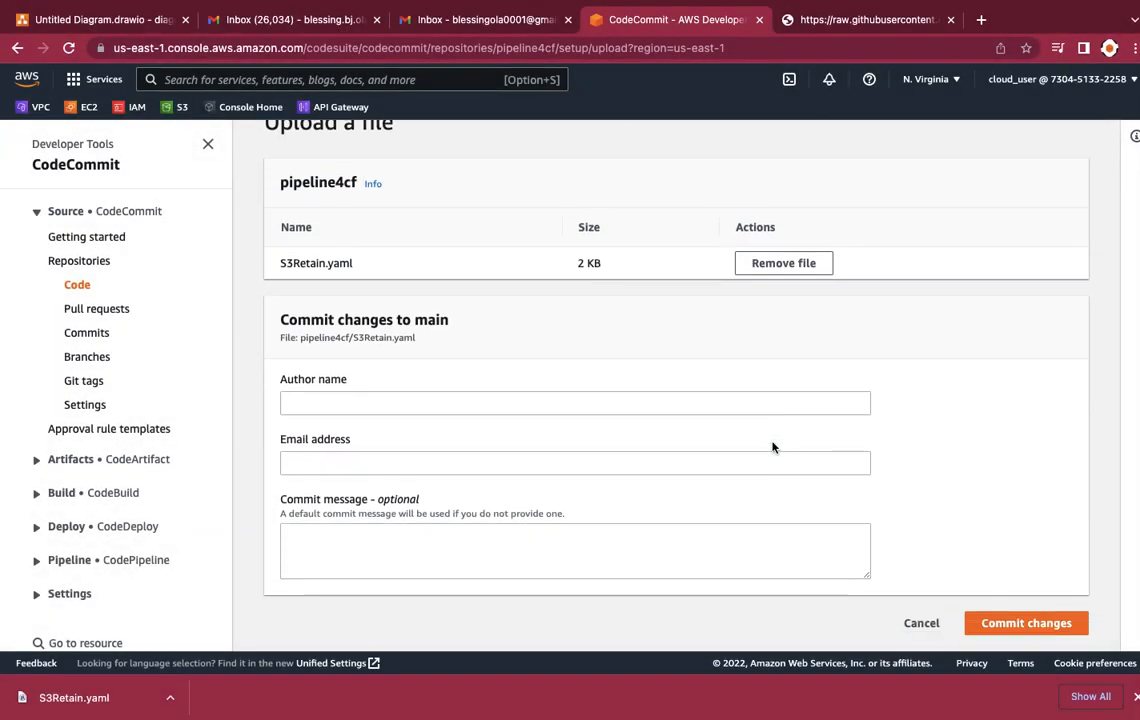
Step: Enter the author's full name for the commit to main
click(473, 410)
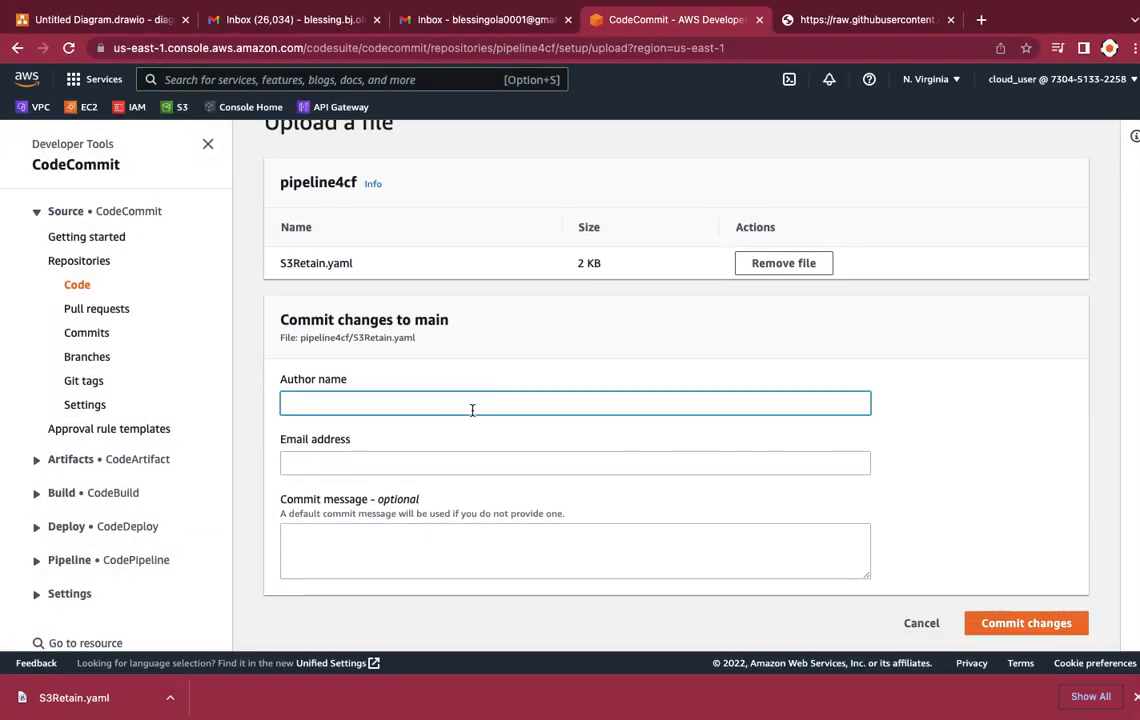
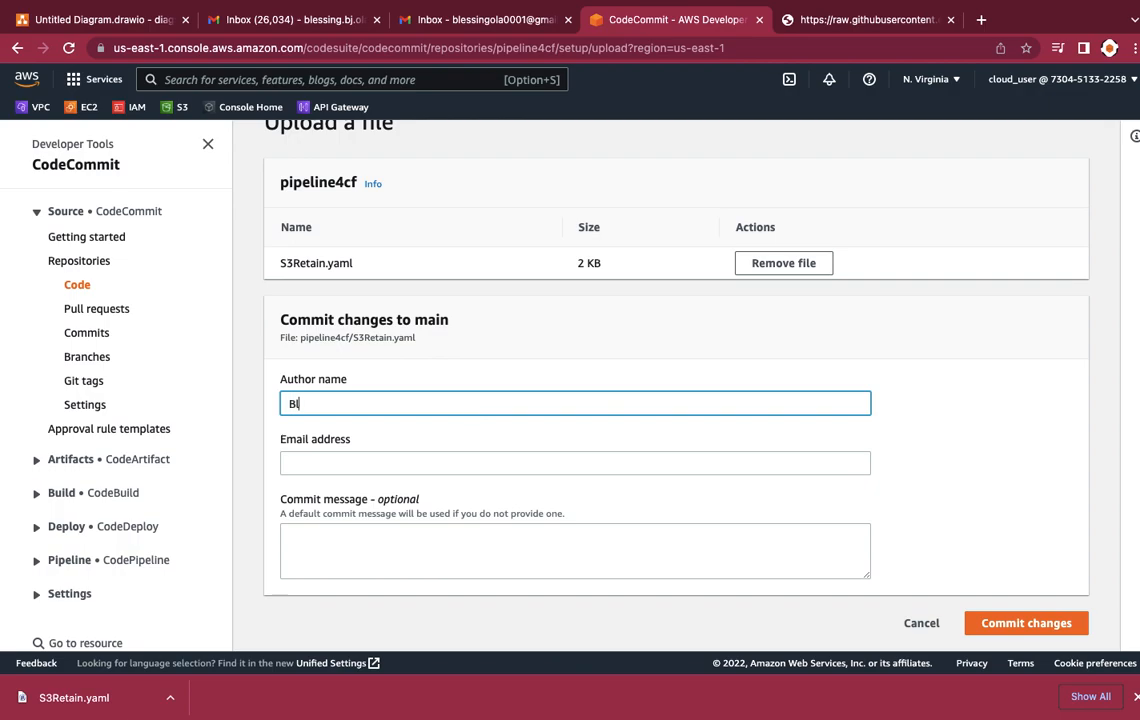
Step: Fill in the author's email address and commit S3Retain.yaml to the pipeline4cf repository
click(318, 464)
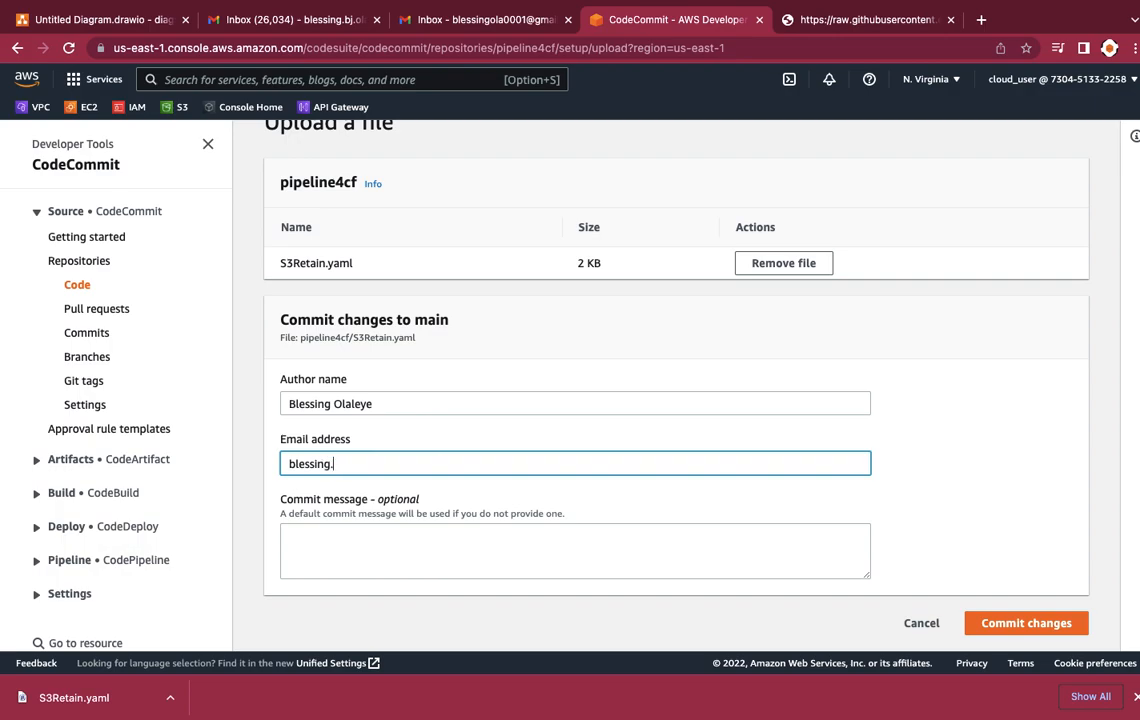
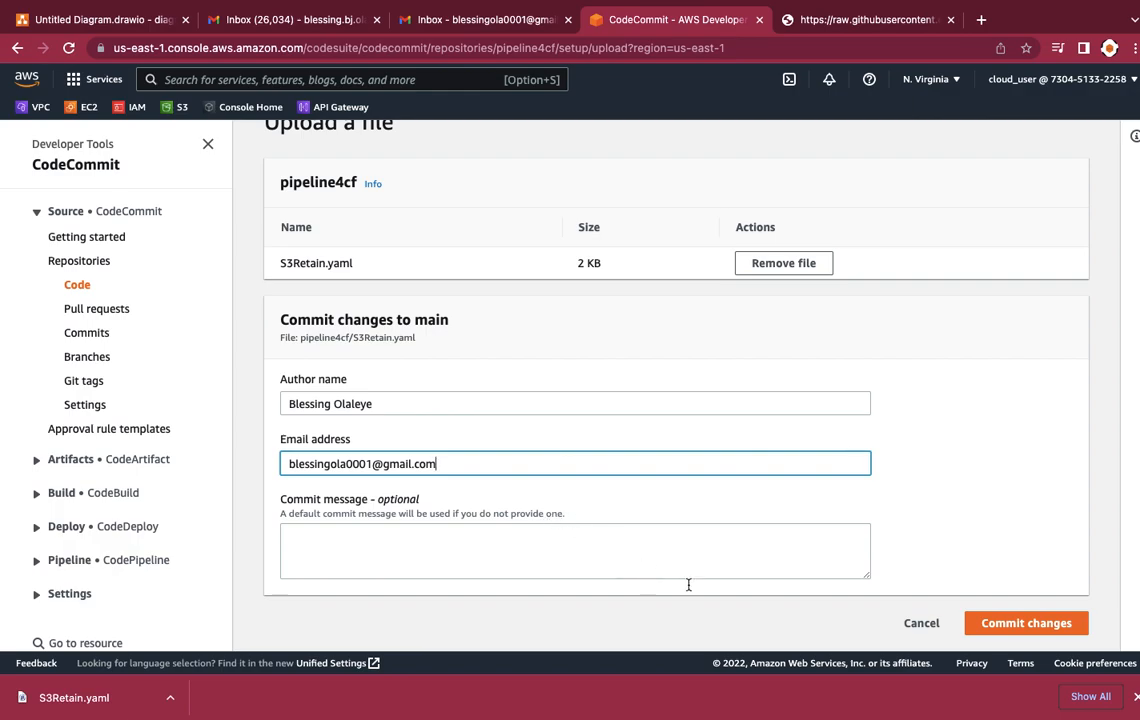
click(1007, 625)
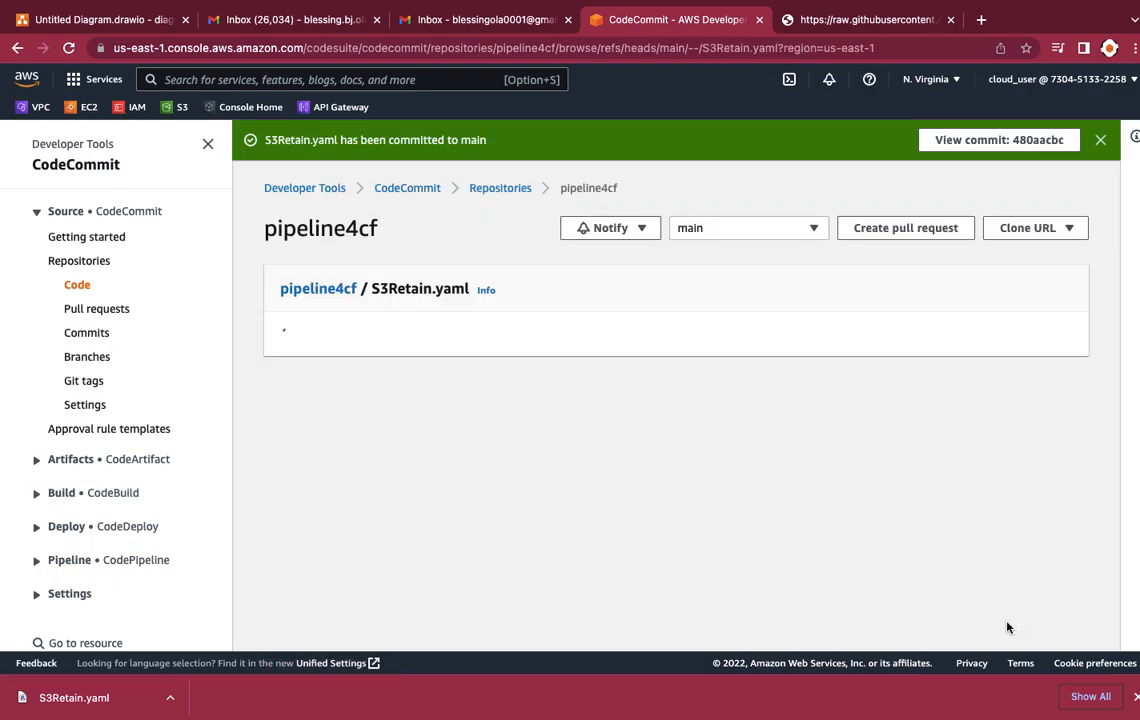
Step: Search the AWS services for "sns" and open the Simple Notification Service console
scroll(1007, 627, down, 2)
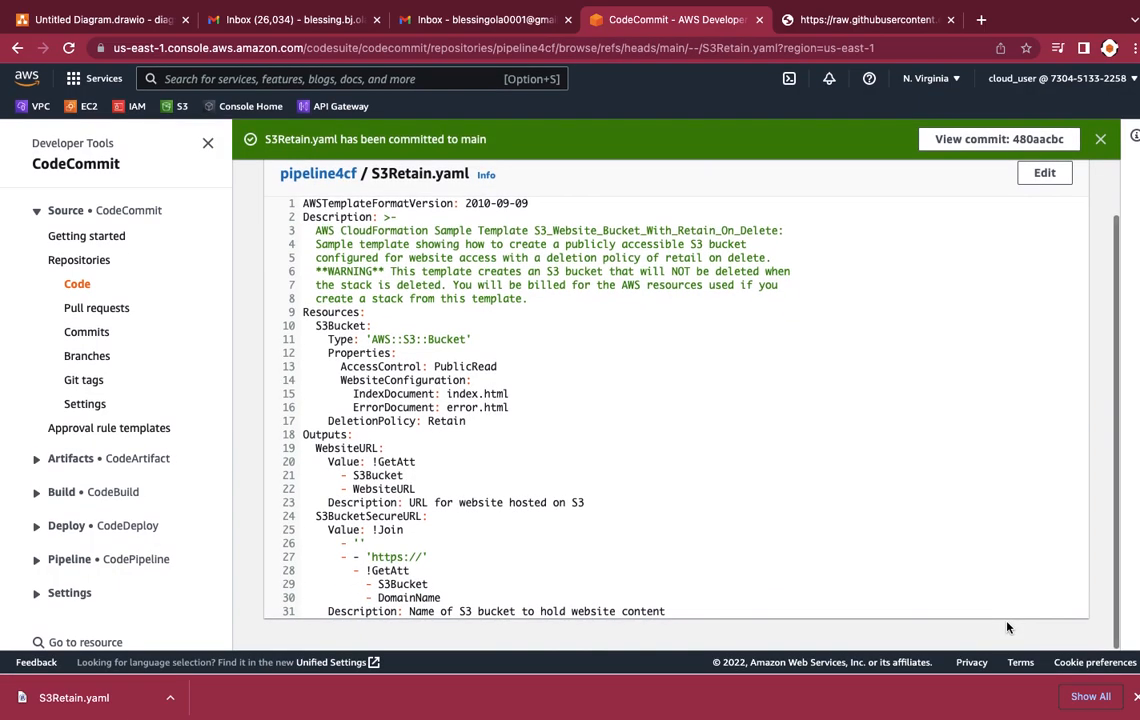
scroll(1007, 627, up, 2)
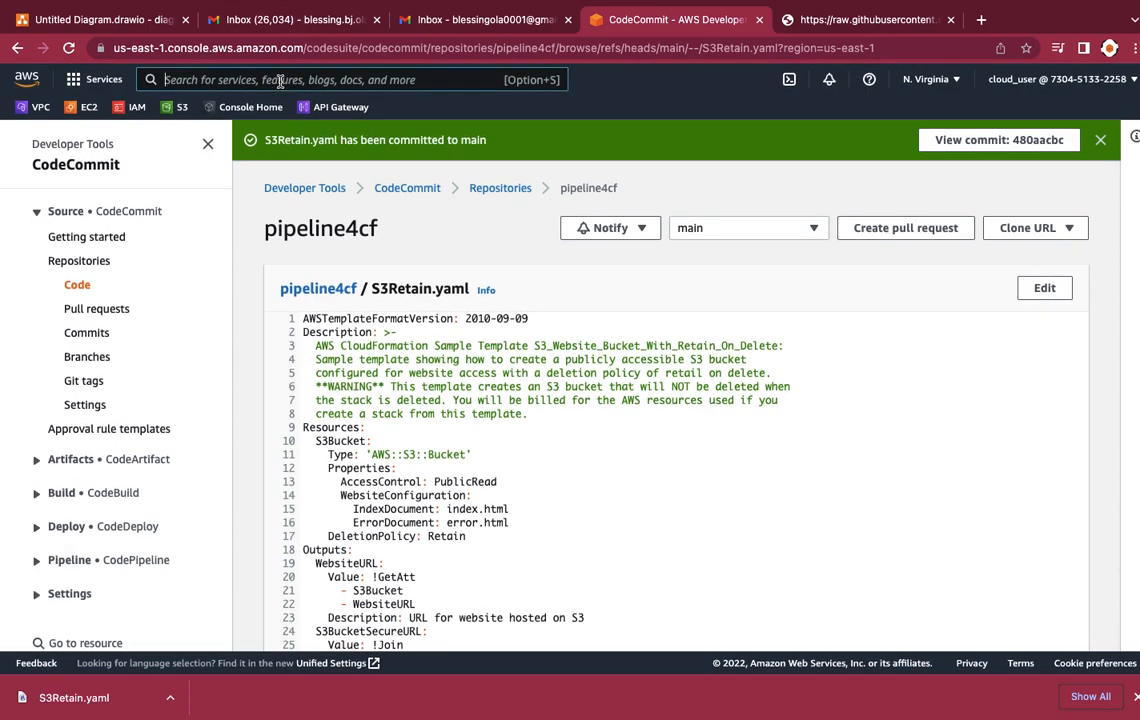
text(sns)
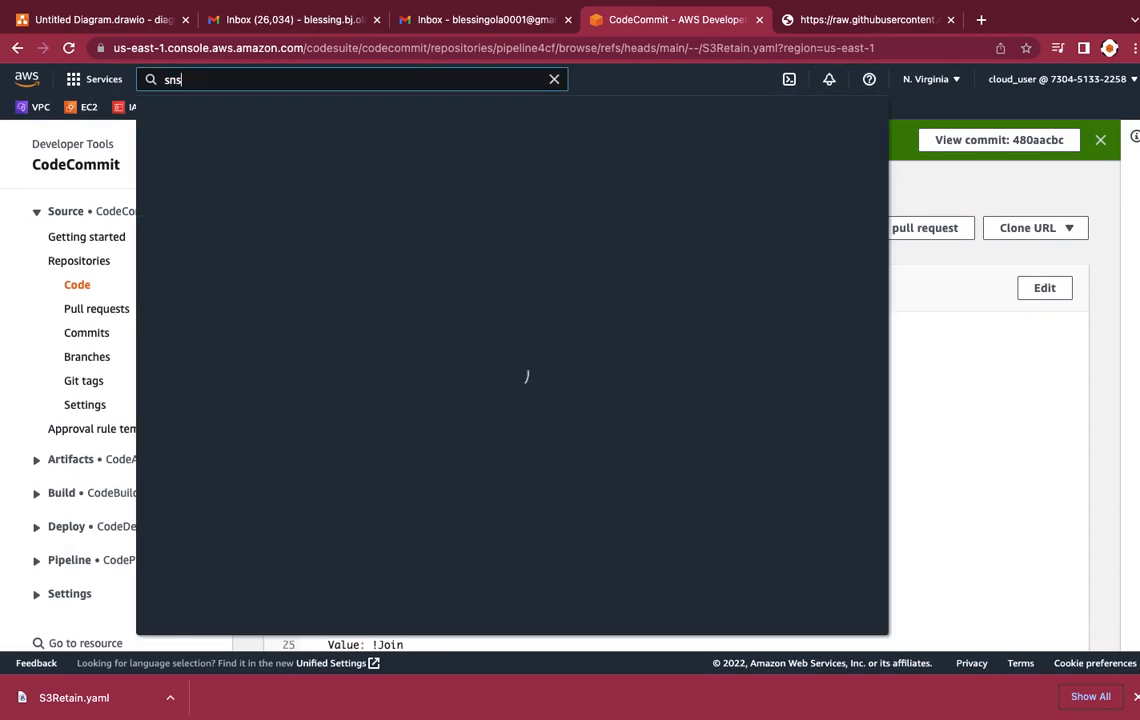
click(426, 205)
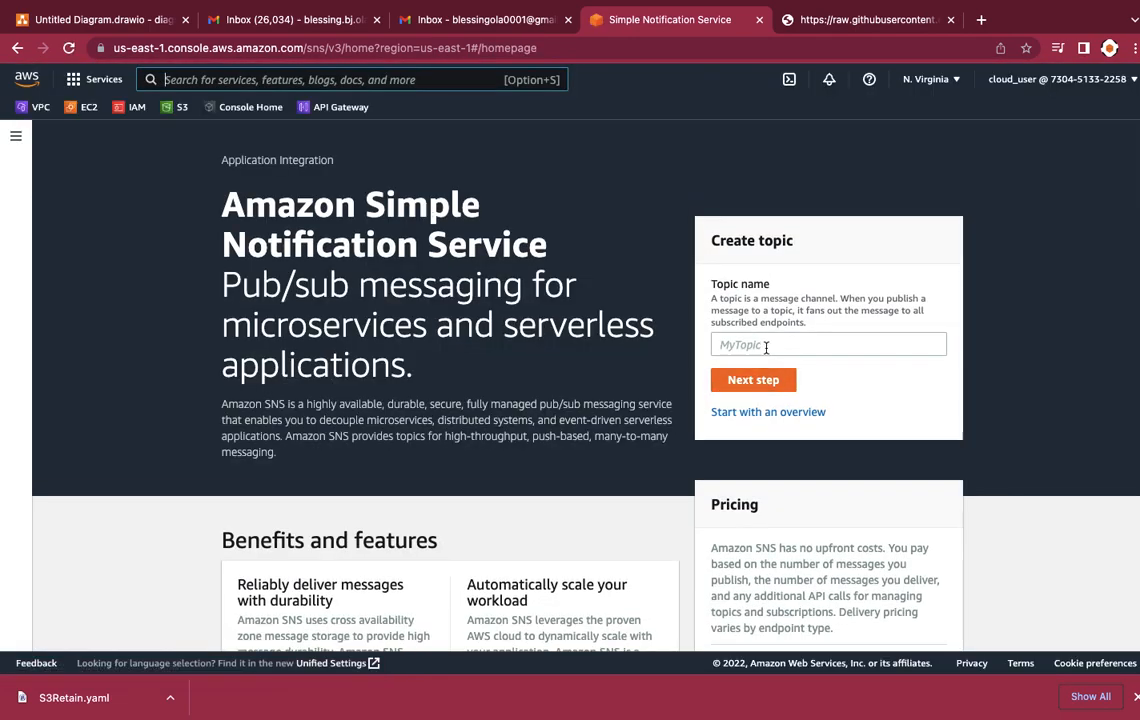
Step: Name the new SNS topic manualapprove and proceed to its detailed settings
click(766, 346)
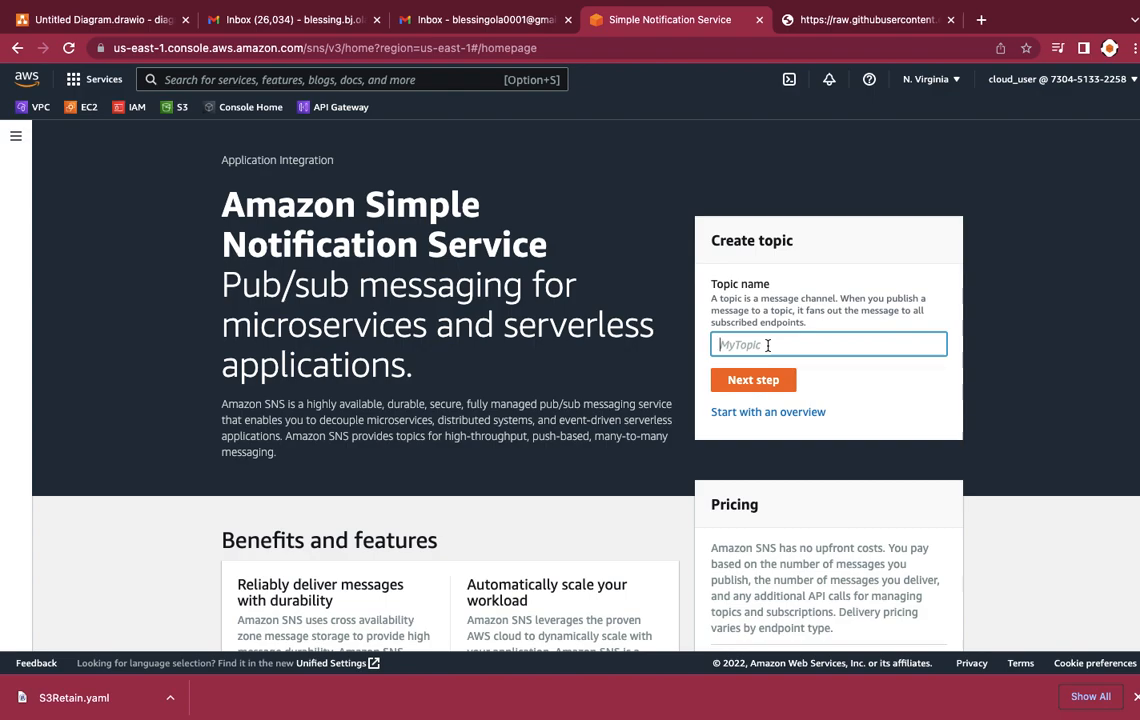
text(manualapprove)
click(748, 381)
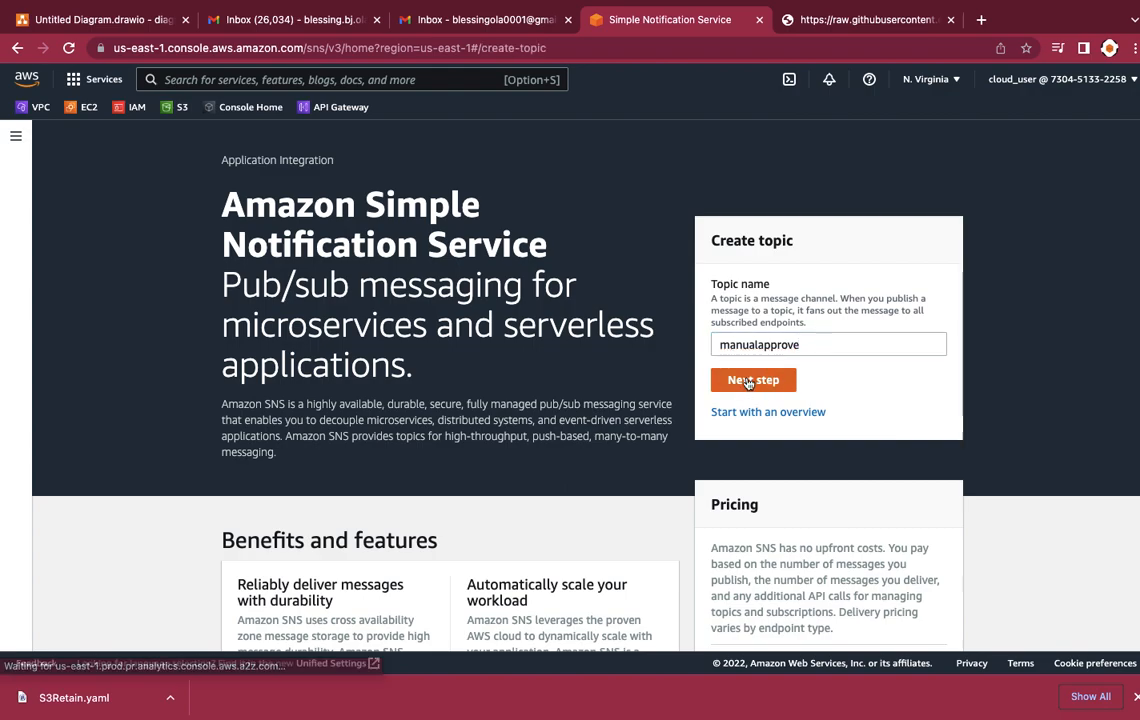
Step: Create manualapprove as a Standard topic, leaving the display name empty and the optional settings at their defaults
scroll(713, 421, down, 2)
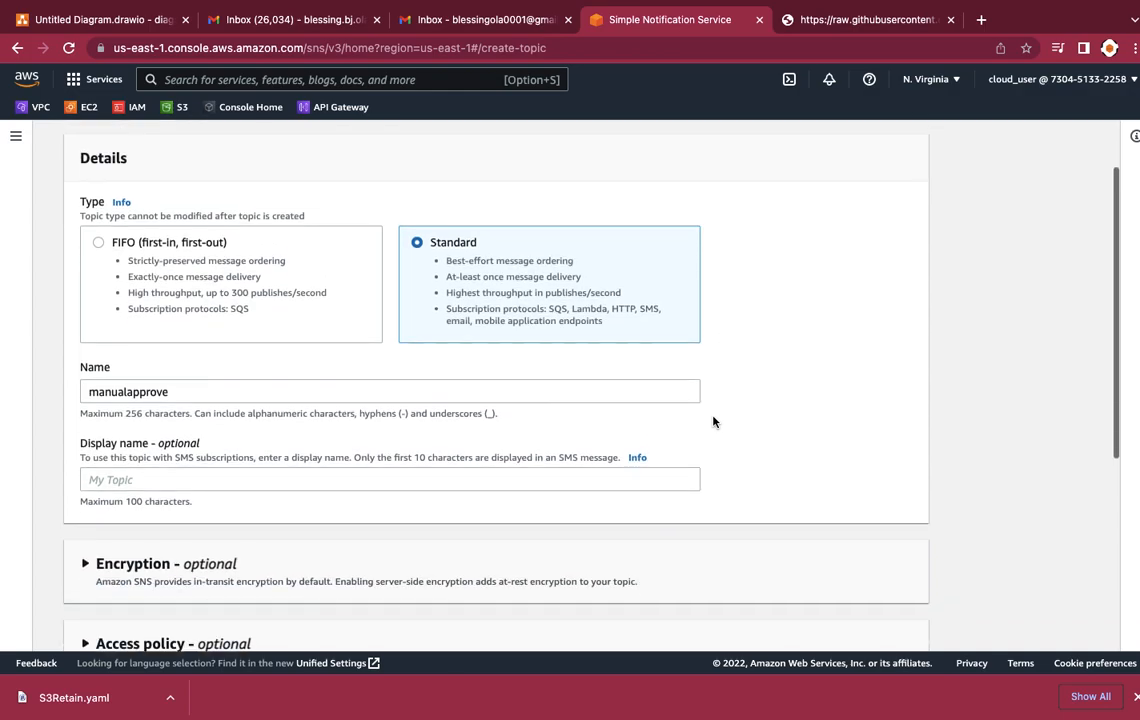
scroll(713, 421, down, 3)
click(166, 300)
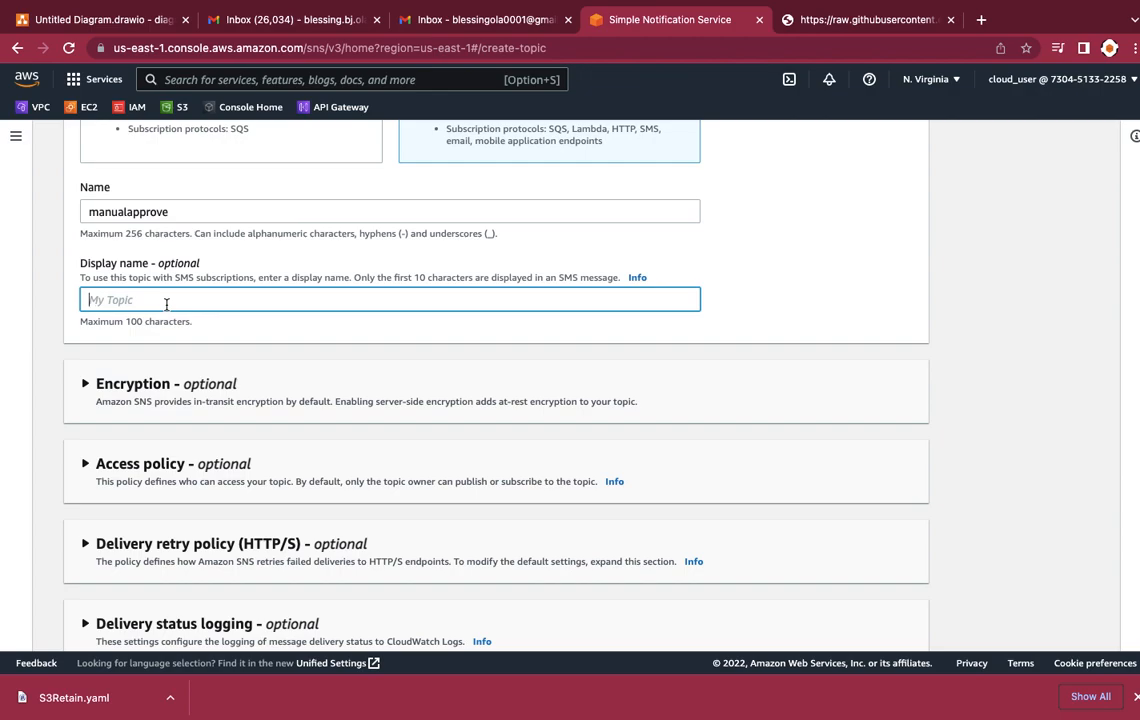
scroll(166, 304, down, 3)
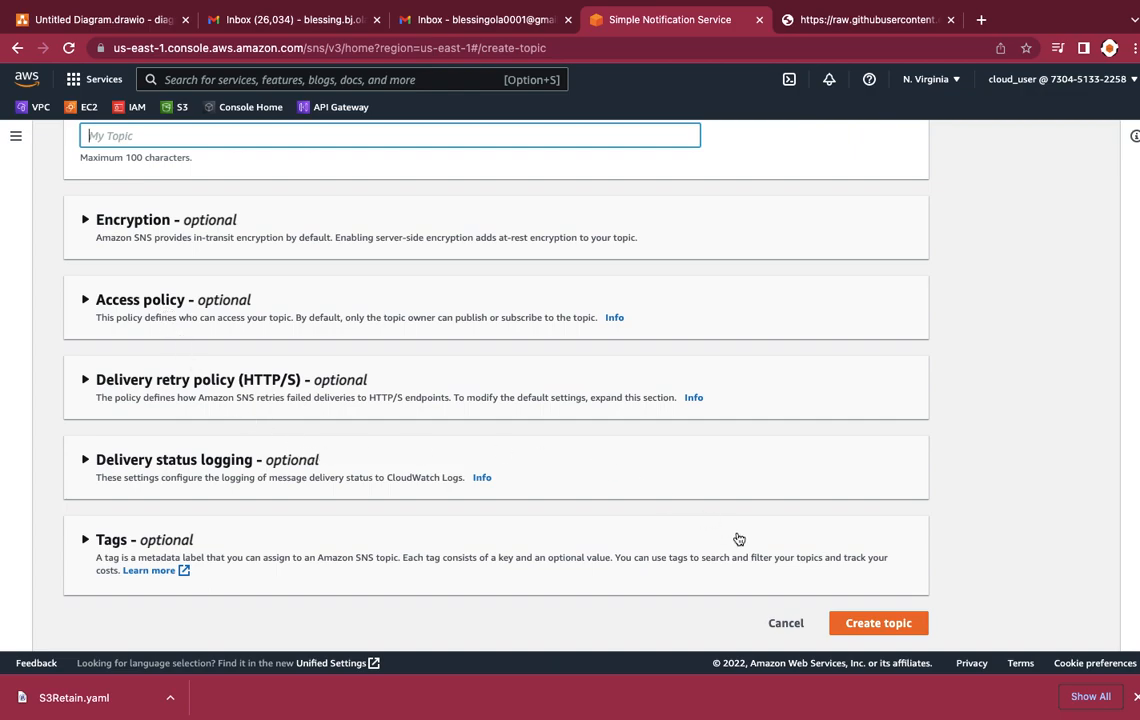
click(876, 624)
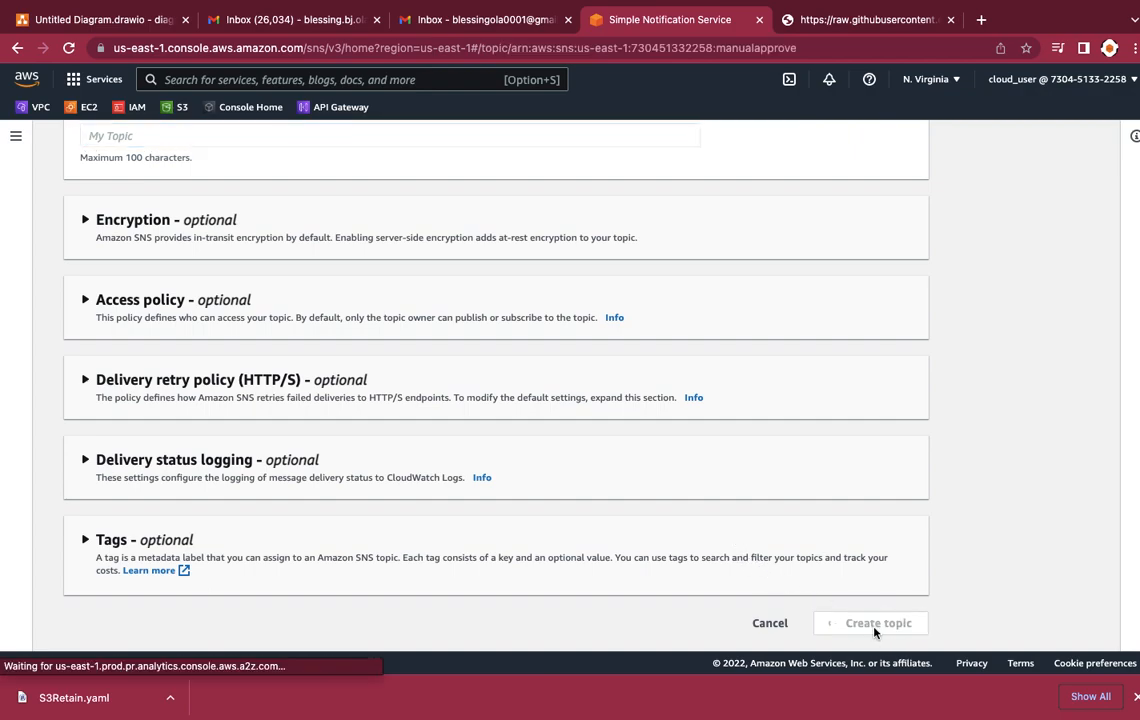
Step: Start a subscription for the manualapprove topic and set its protocol to Email
scroll(786, 585, down, 5)
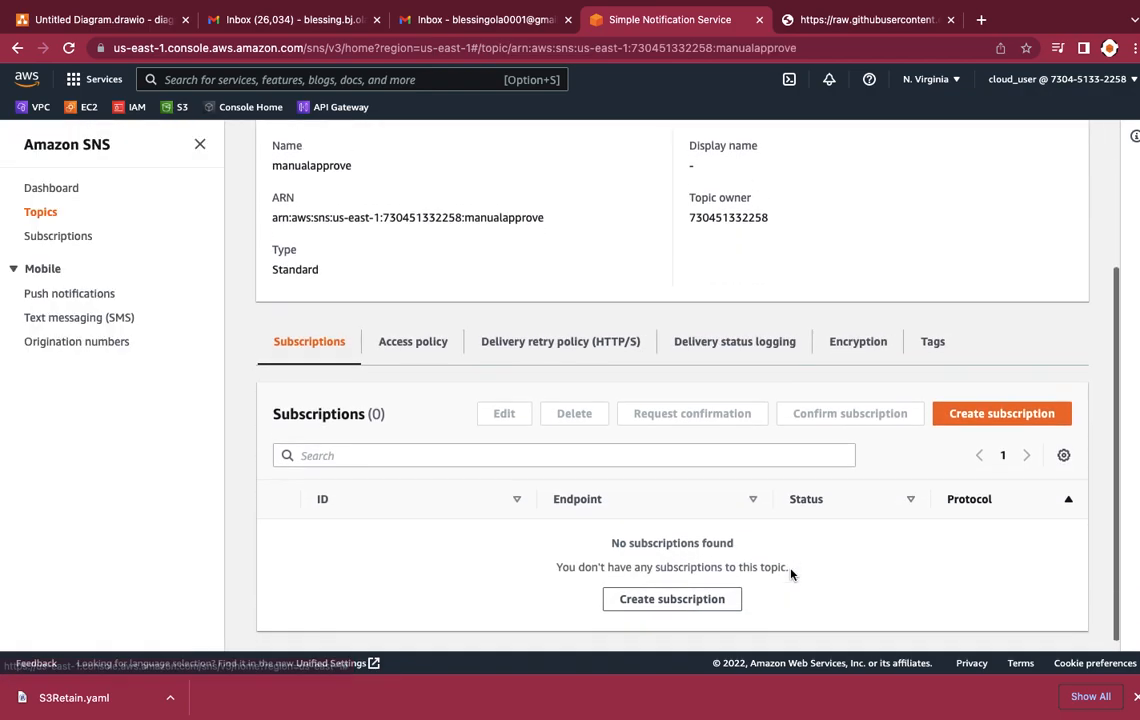
click(988, 403)
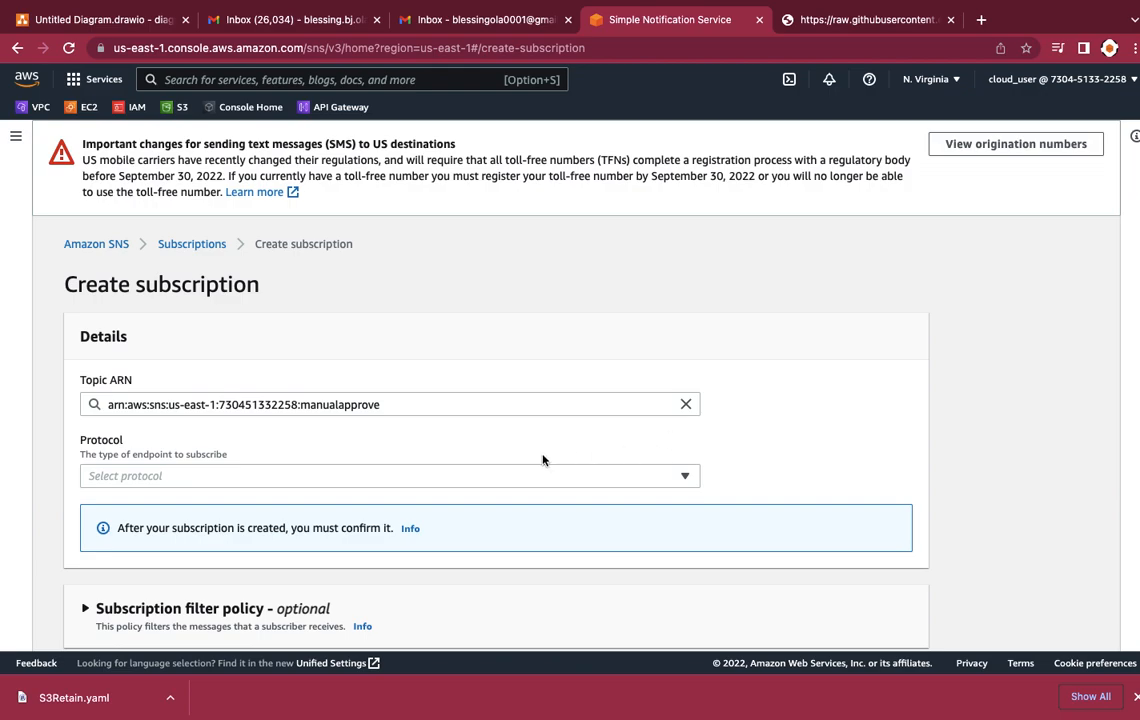
scroll(530, 460, down, 2)
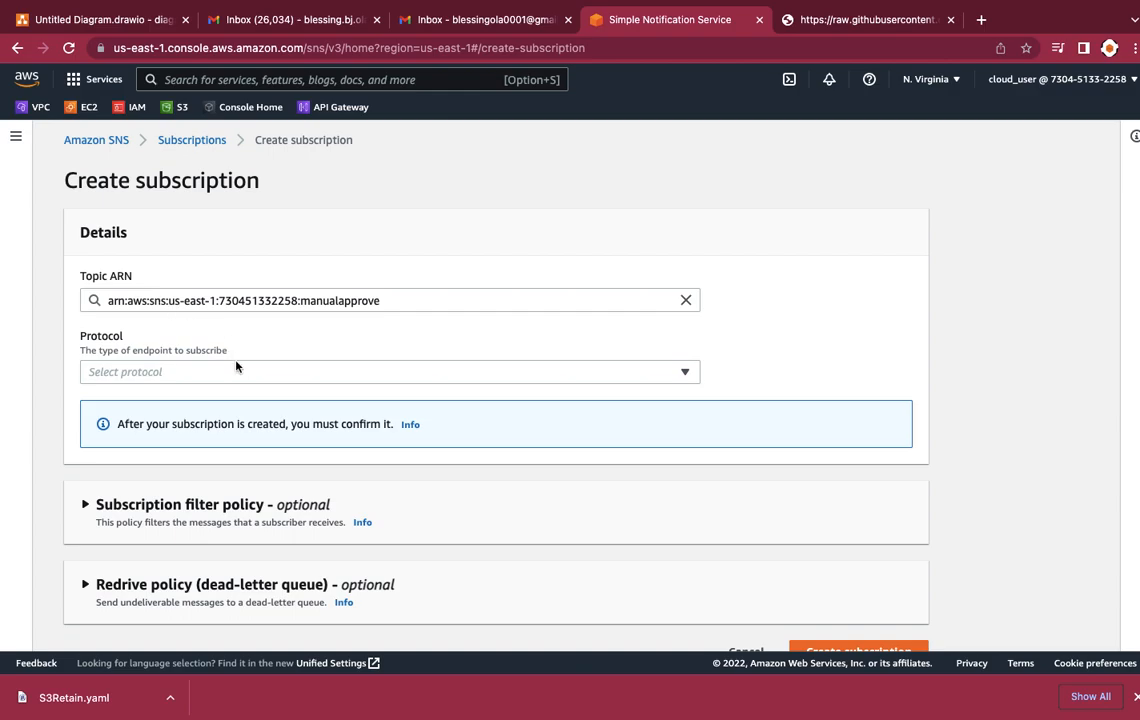
click(156, 374)
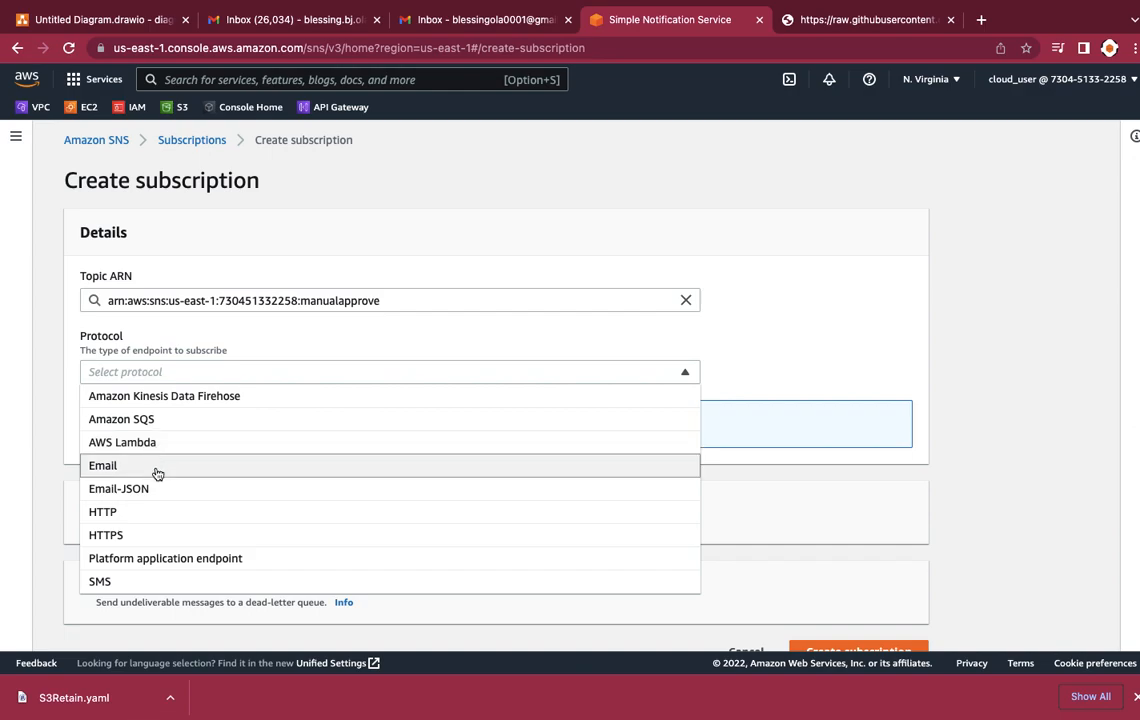
key(Up)
key(Up)
key(Up)
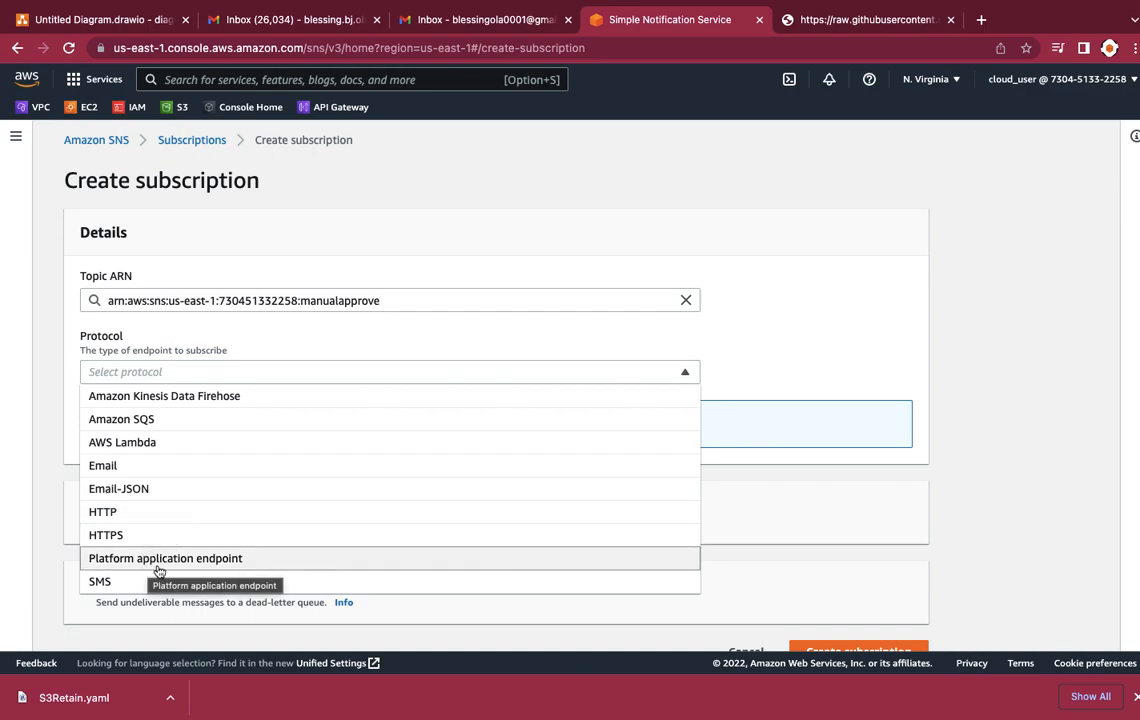
click(158, 468)
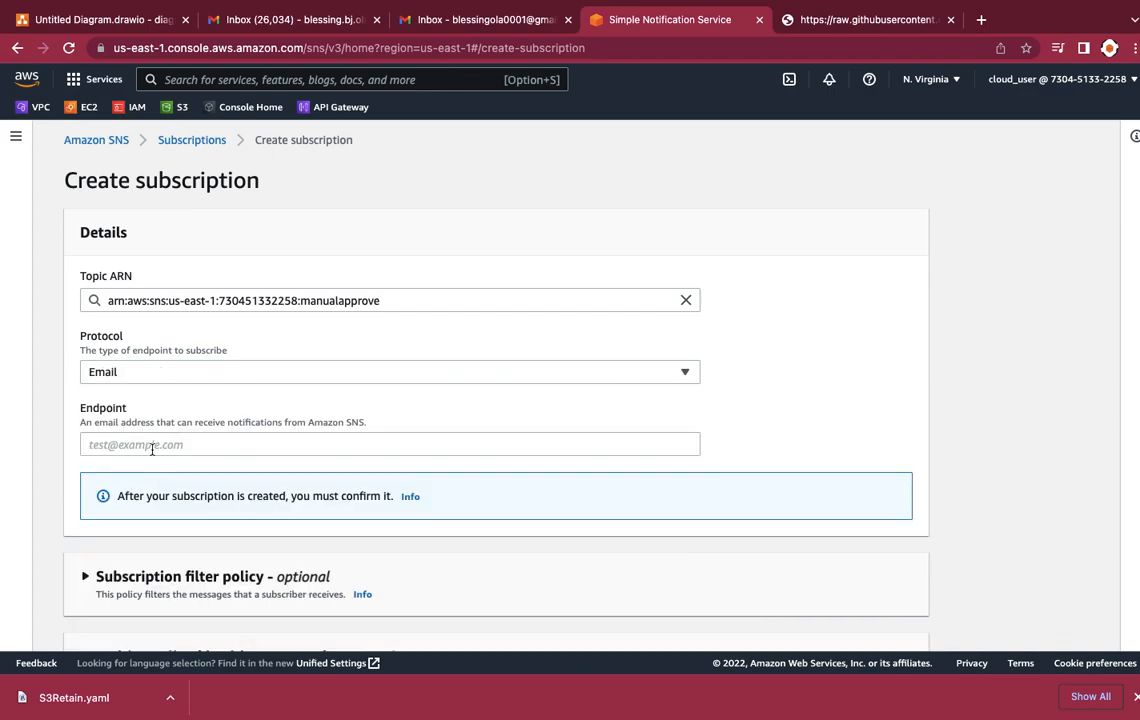
Step: Enter the subscriber's email address as the endpoint and create the subscription
click(147, 438)
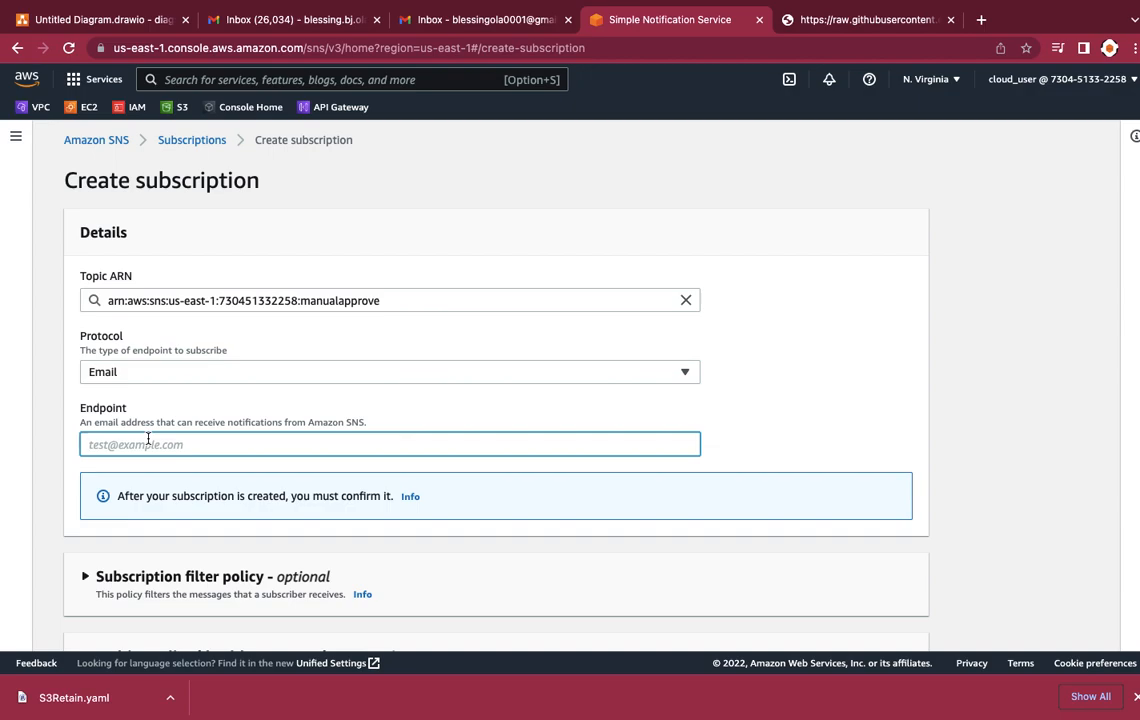
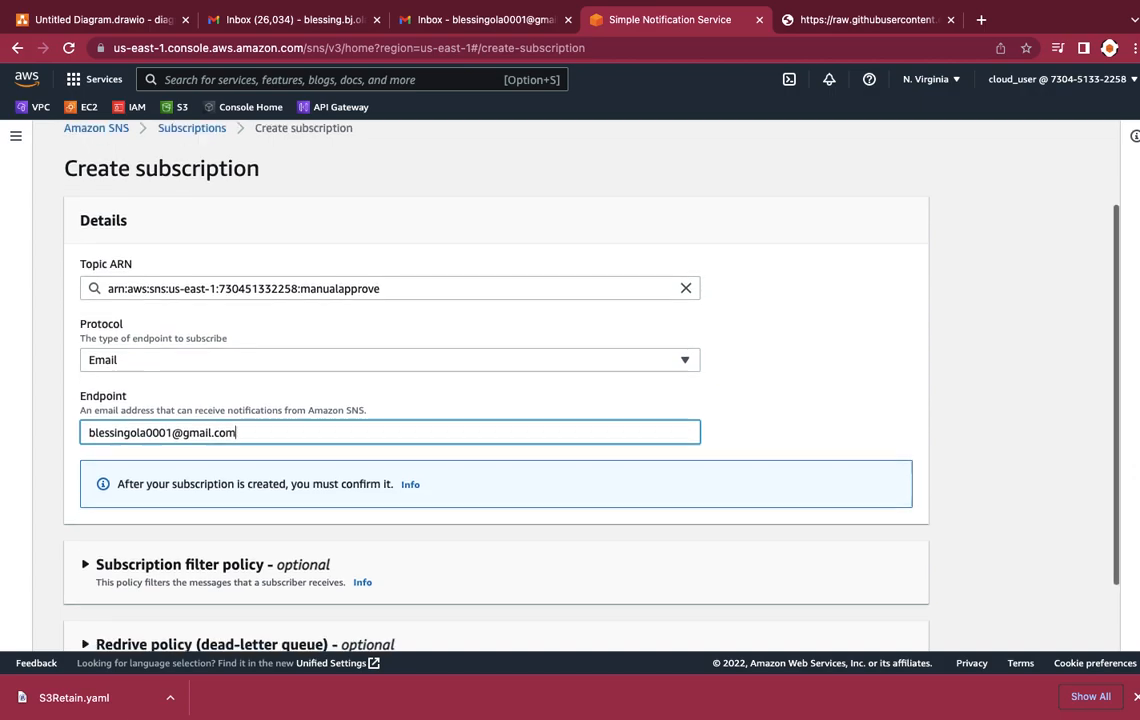
scroll(500, 380, down, 2)
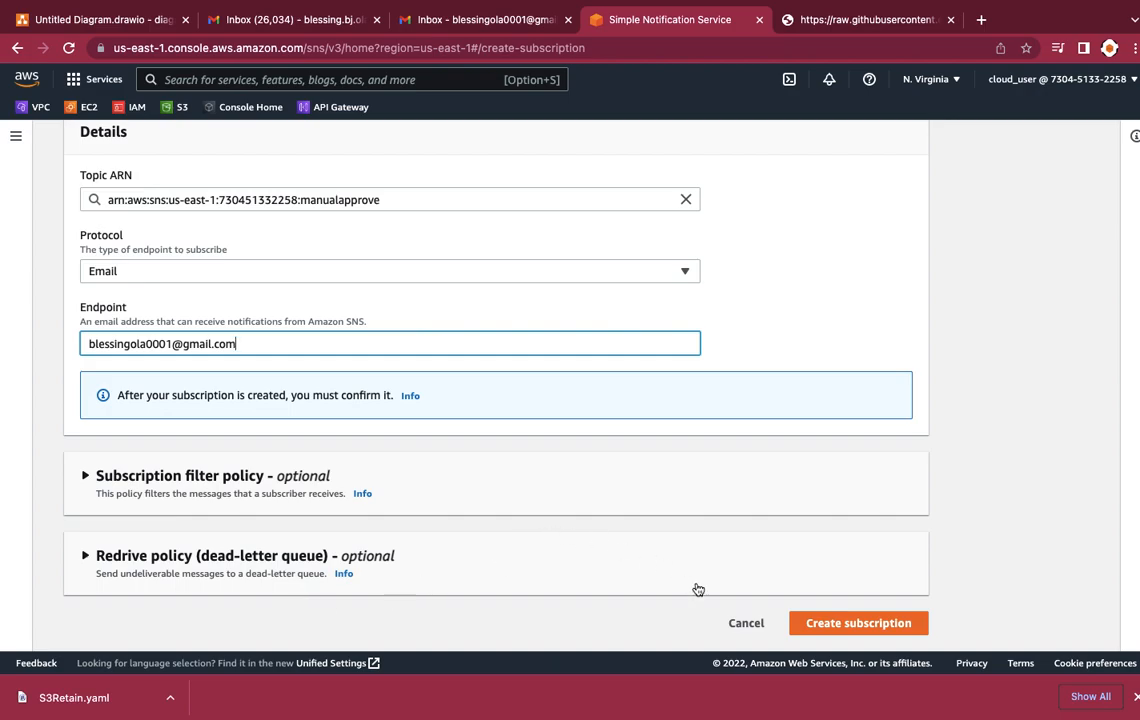
click(828, 624)
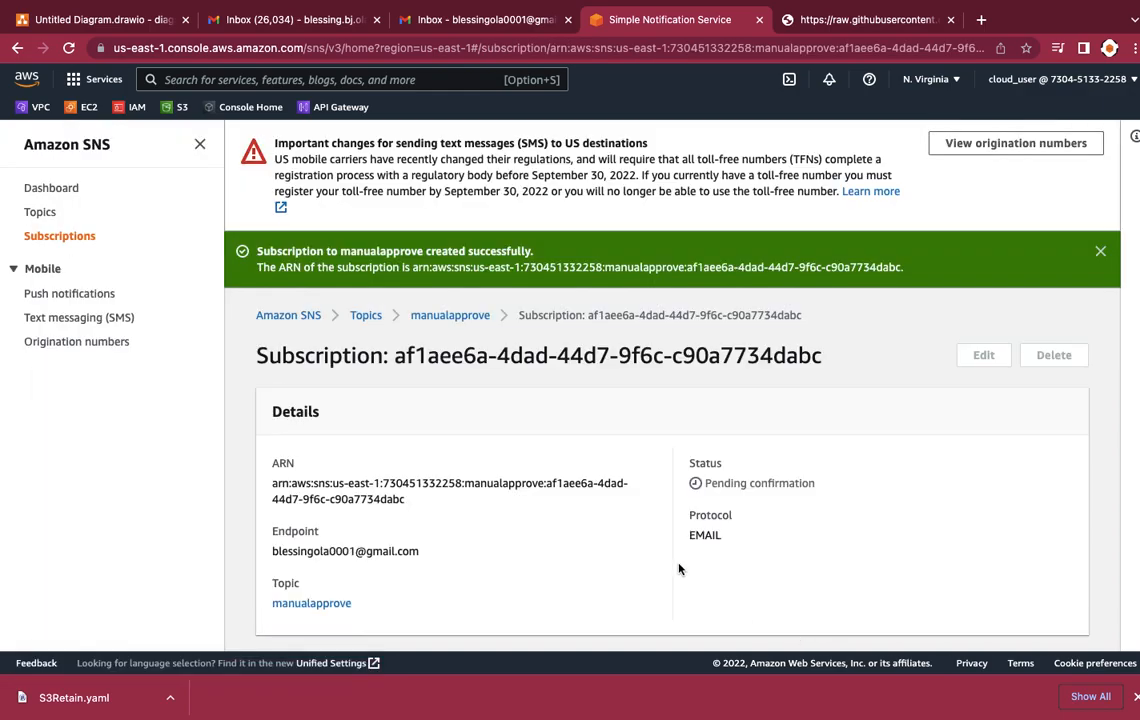
Step: Switch to the subscriber's Gmail inbox, open the AWS Notification message and confirm the subscription
scroll(679, 567, down, 2)
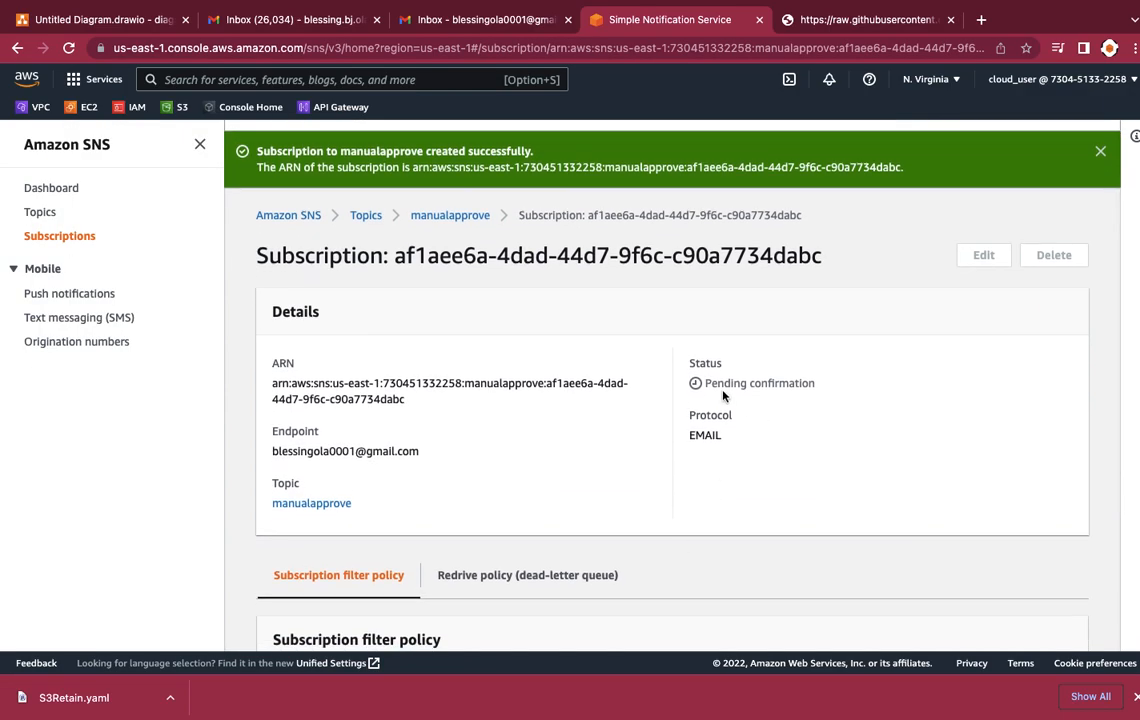
click(449, 24)
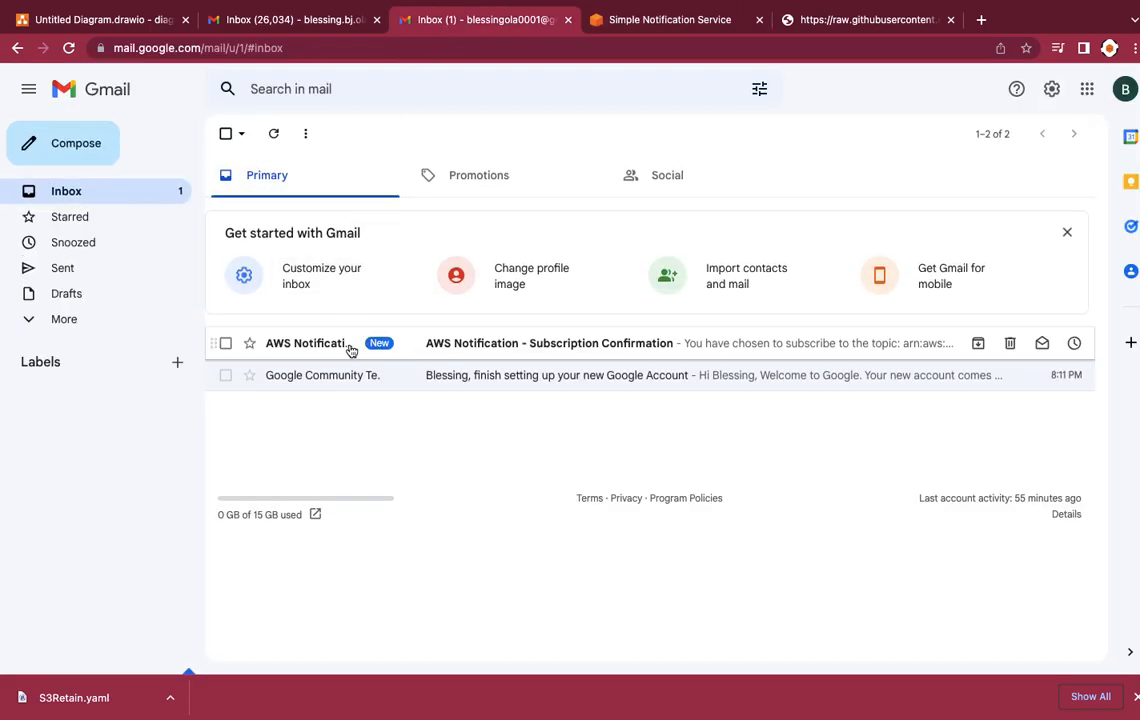
mouse_move(352, 350)
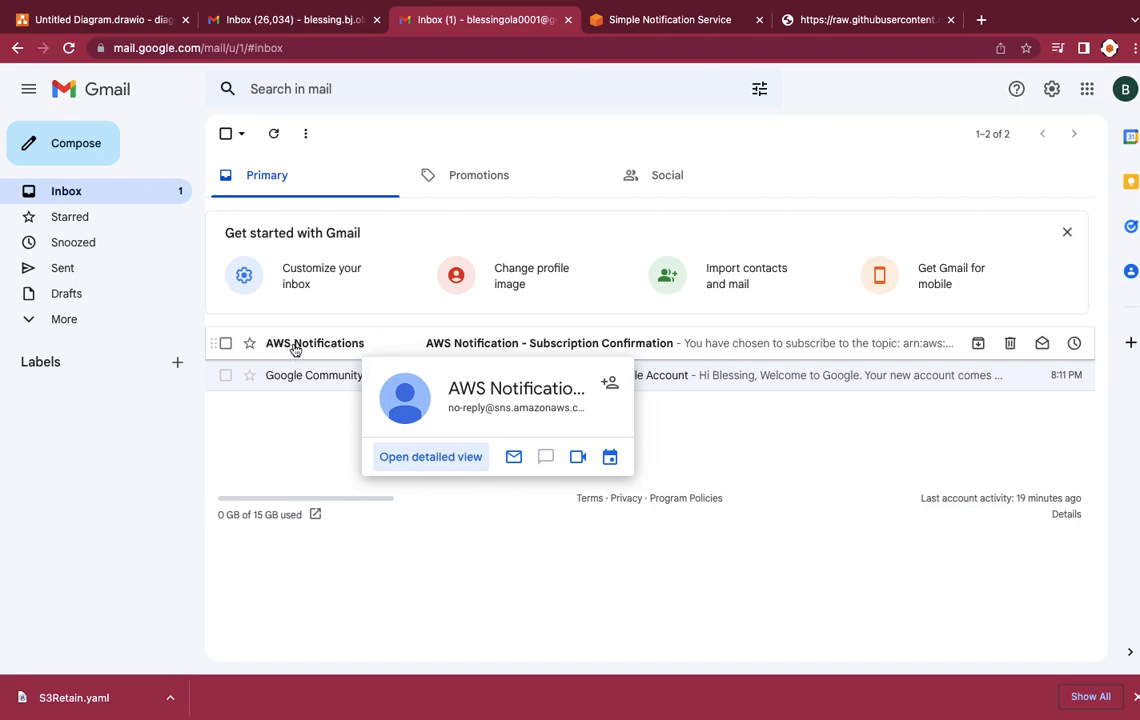
click(295, 346)
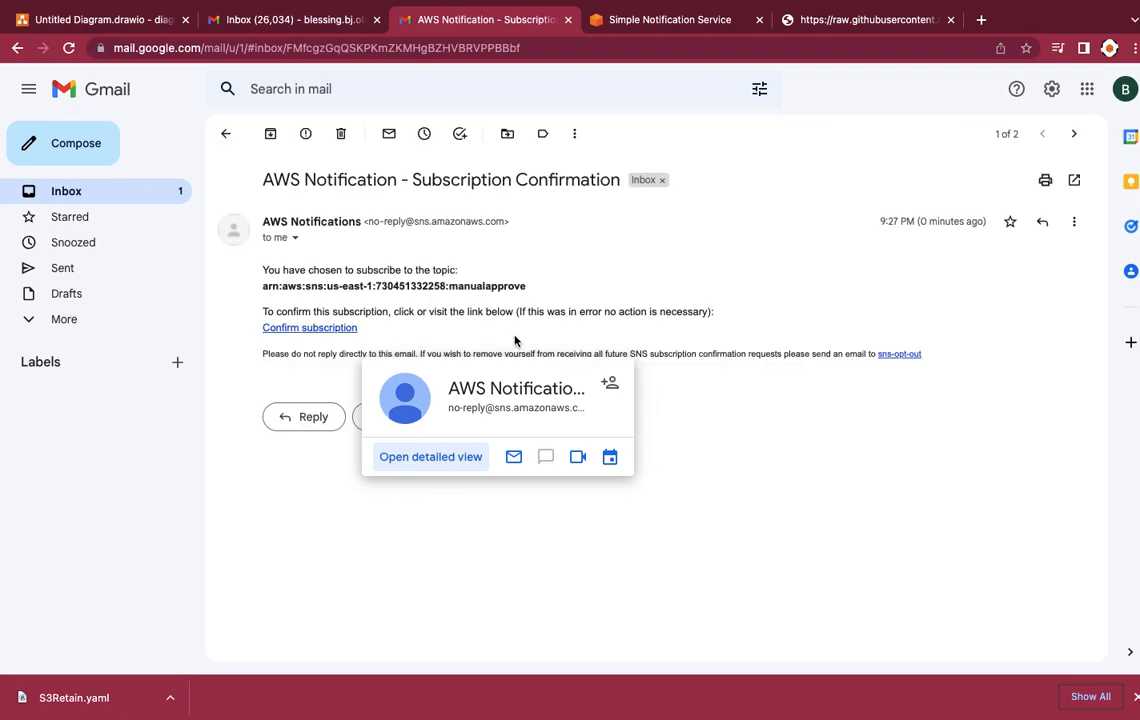
click(332, 335)
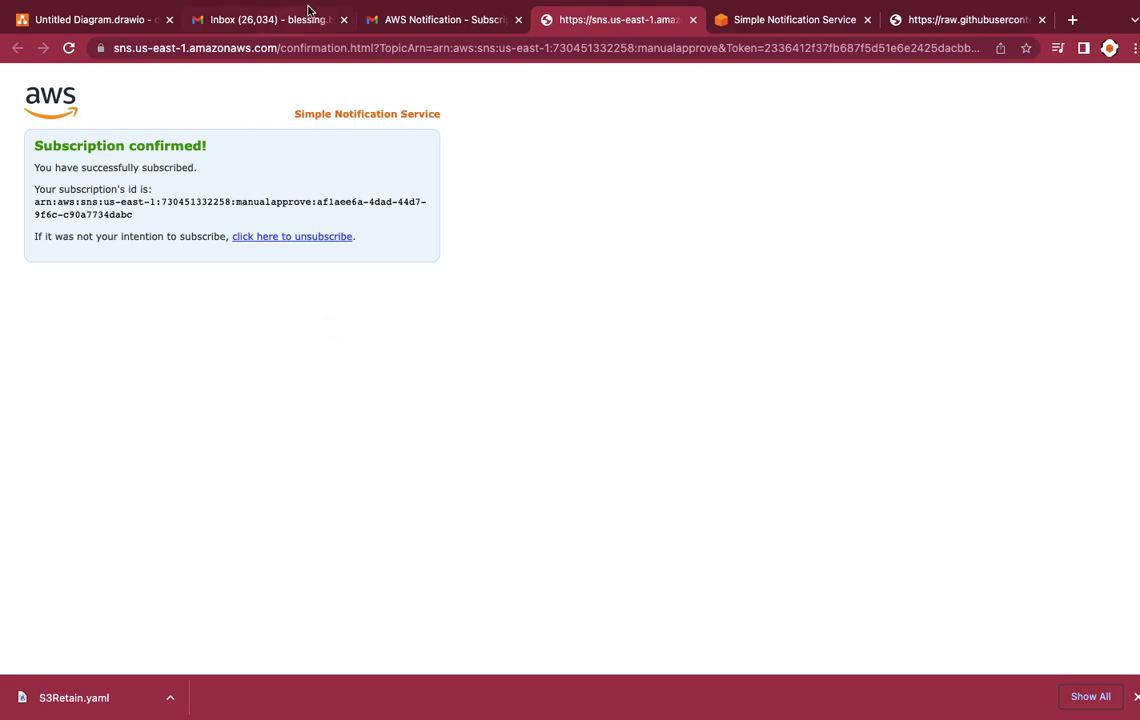
Step: Return to the SNS console and reload the subscription's page to check its status
click(758, 26)
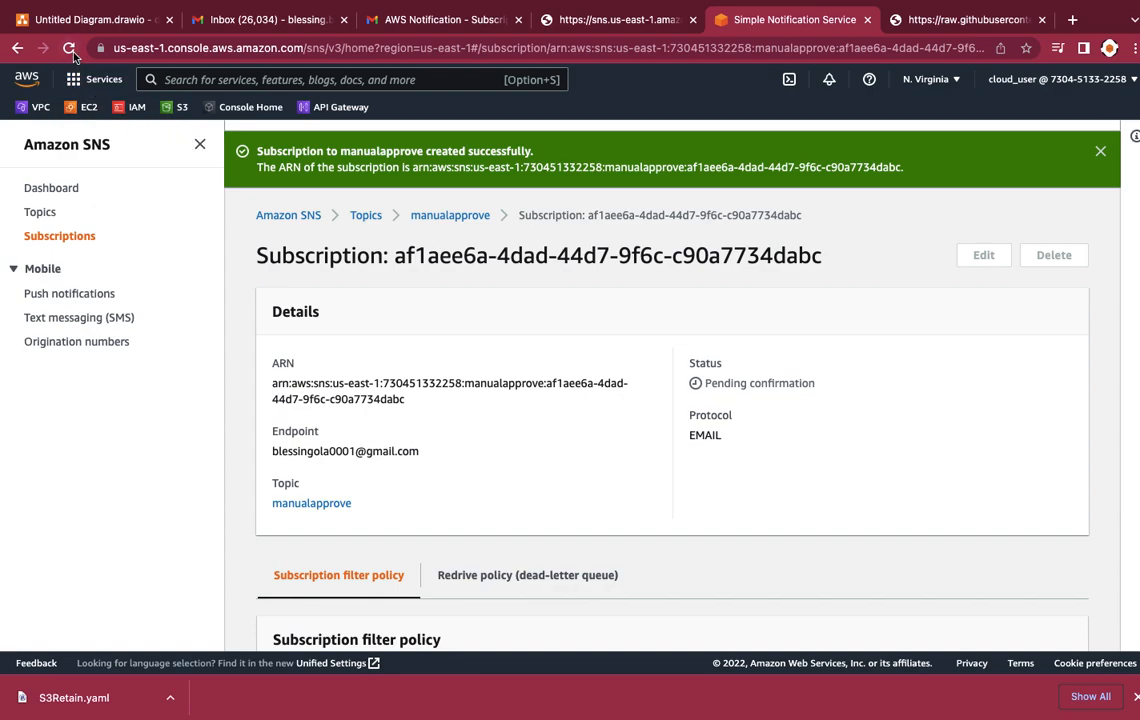
click(69, 48)
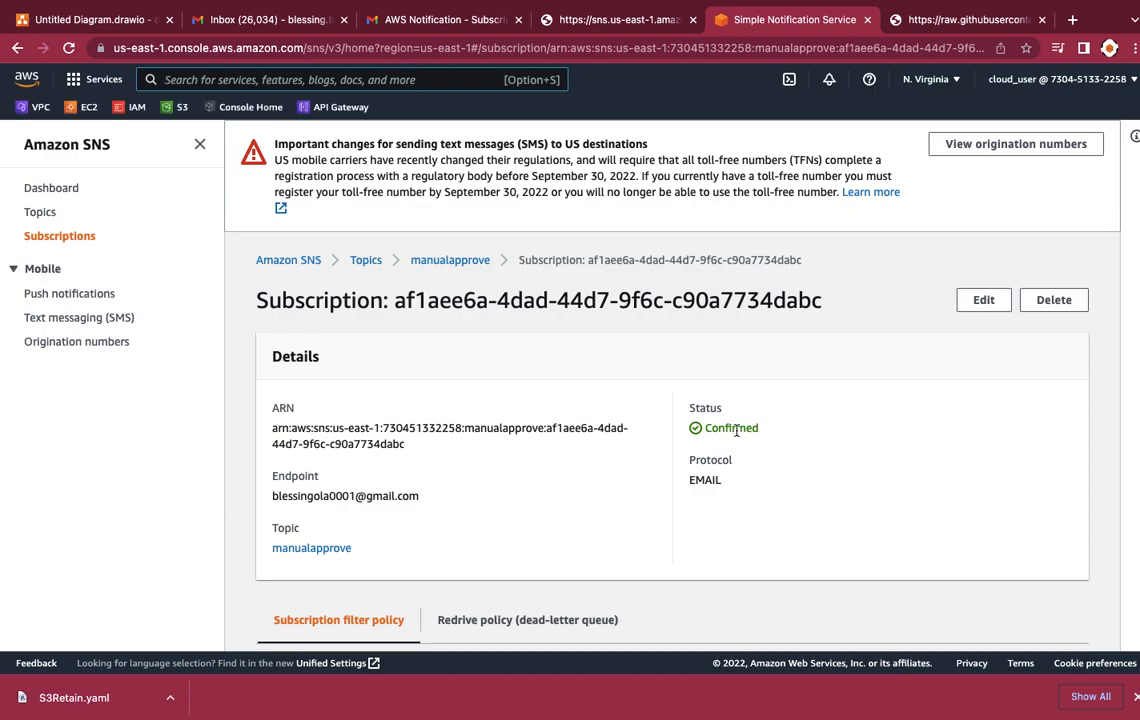
scroll(660, 458, down, 5)
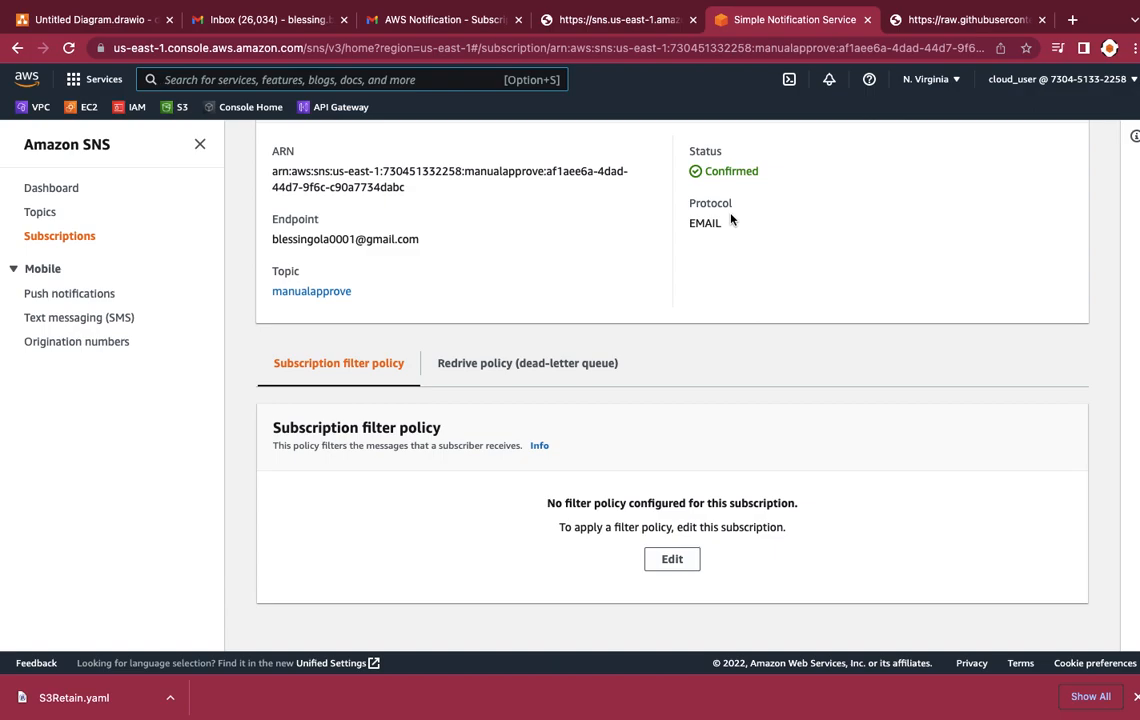
Step: Open the CodePipeline service from the Developer Tools category of the AWS services
click(304, 86)
click(72, 83)
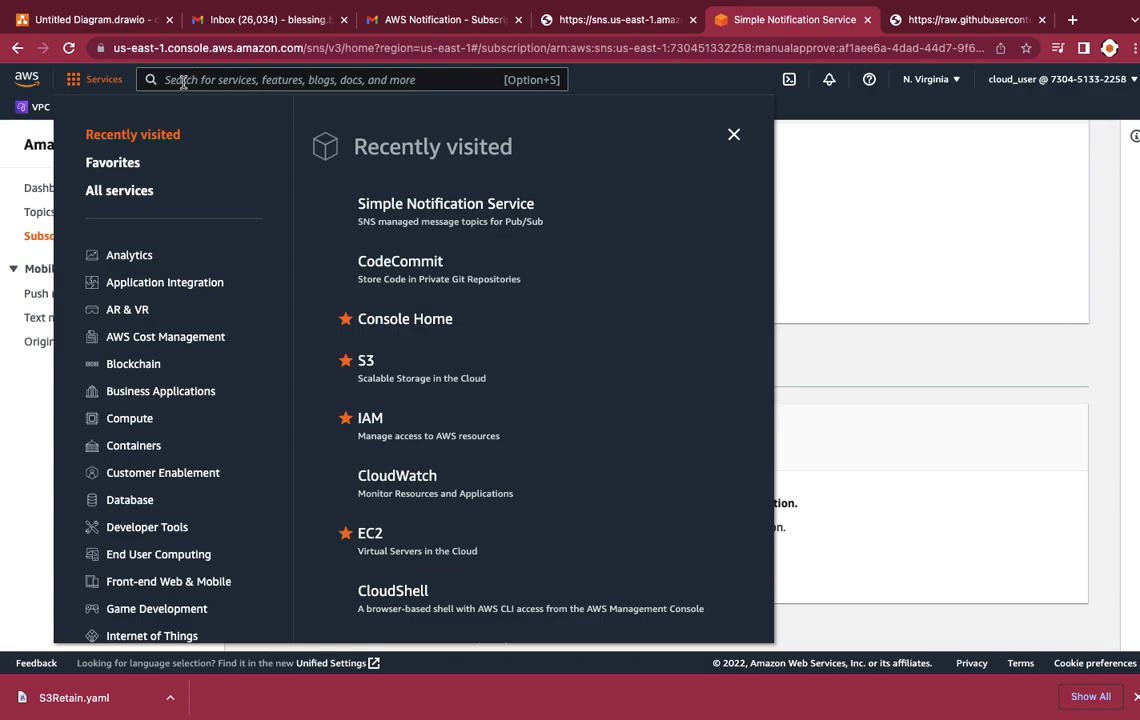
scroll(160, 450, down, 2)
scroll(168, 463, down, 5)
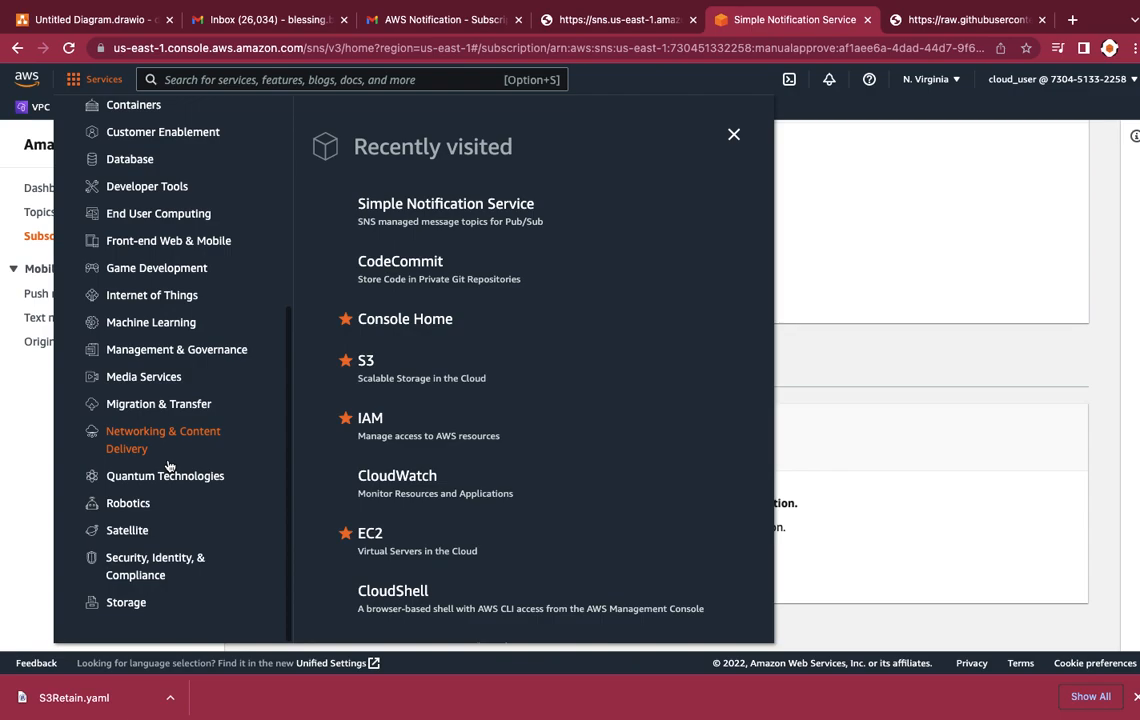
scroll(140, 292, up, 1)
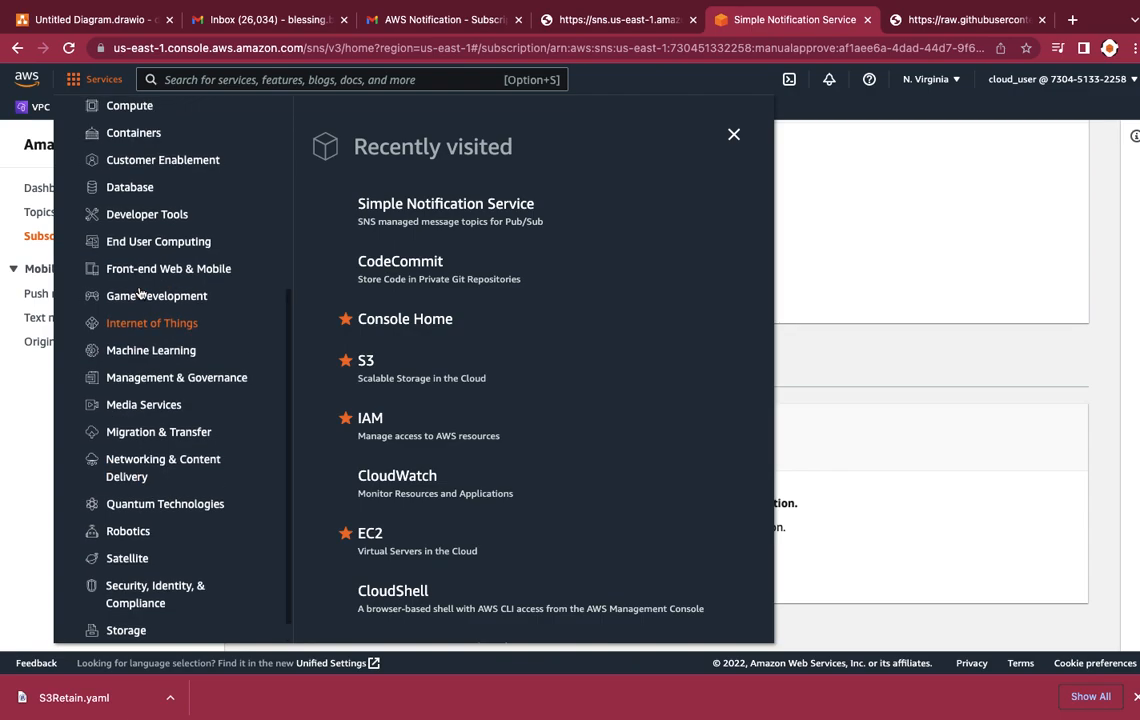
click(145, 215)
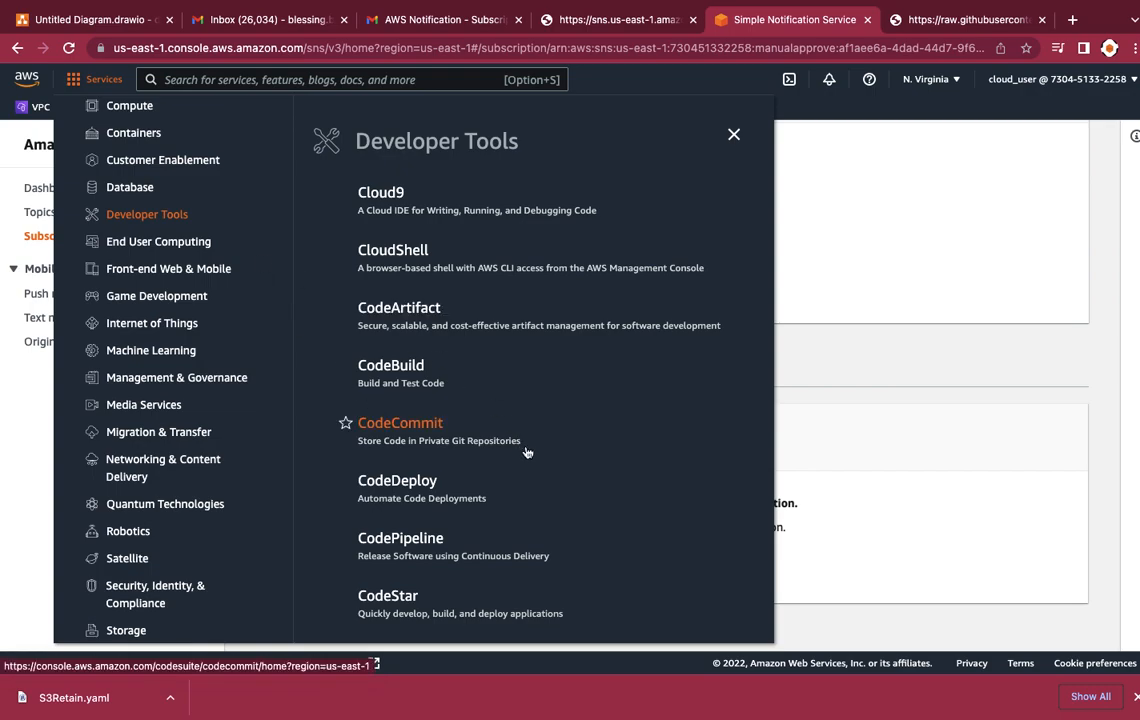
scroll(527, 453, down, 3)
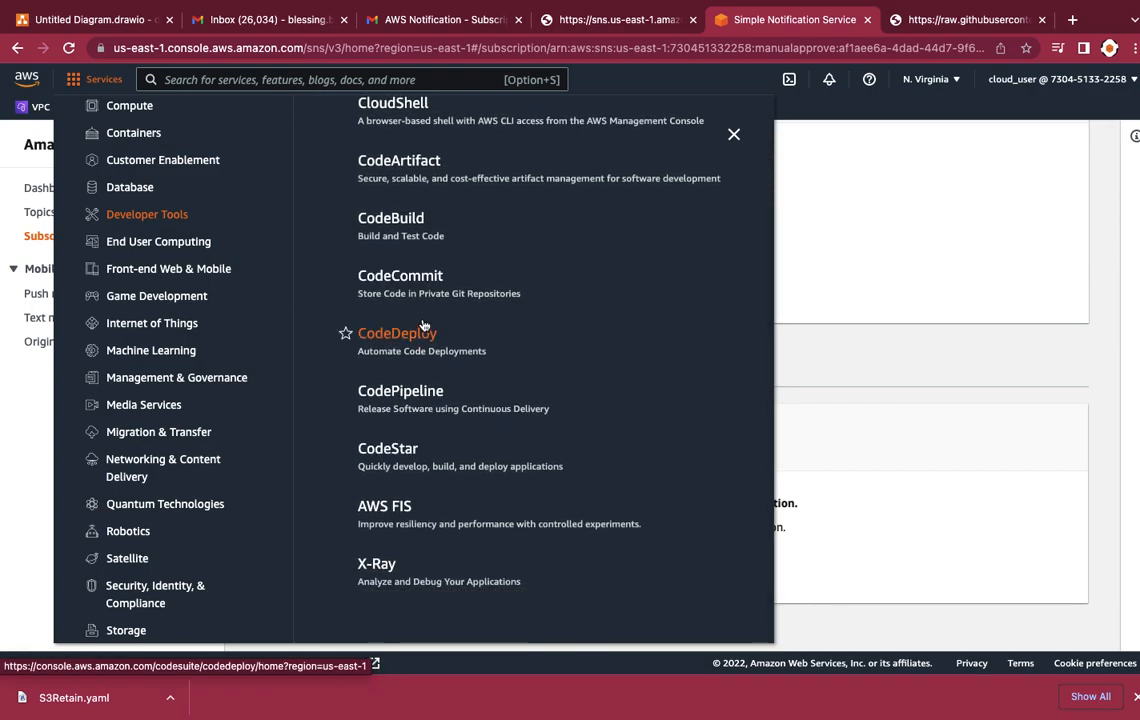
scroll(420, 293, up, 1)
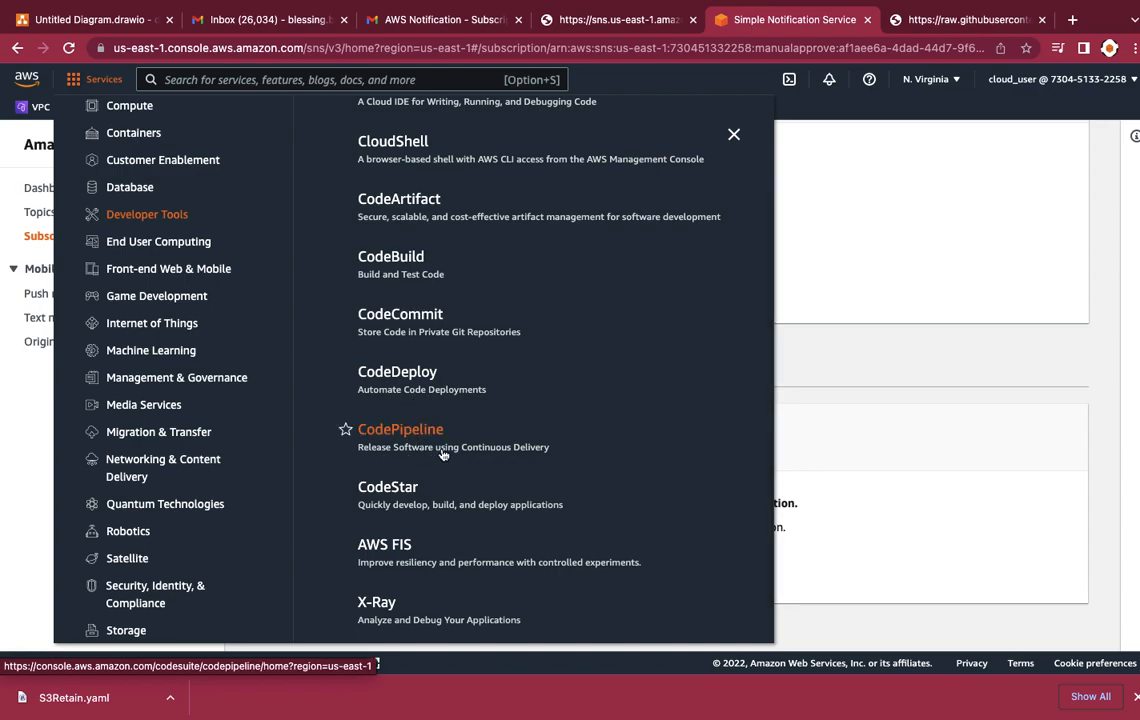
click(415, 429)
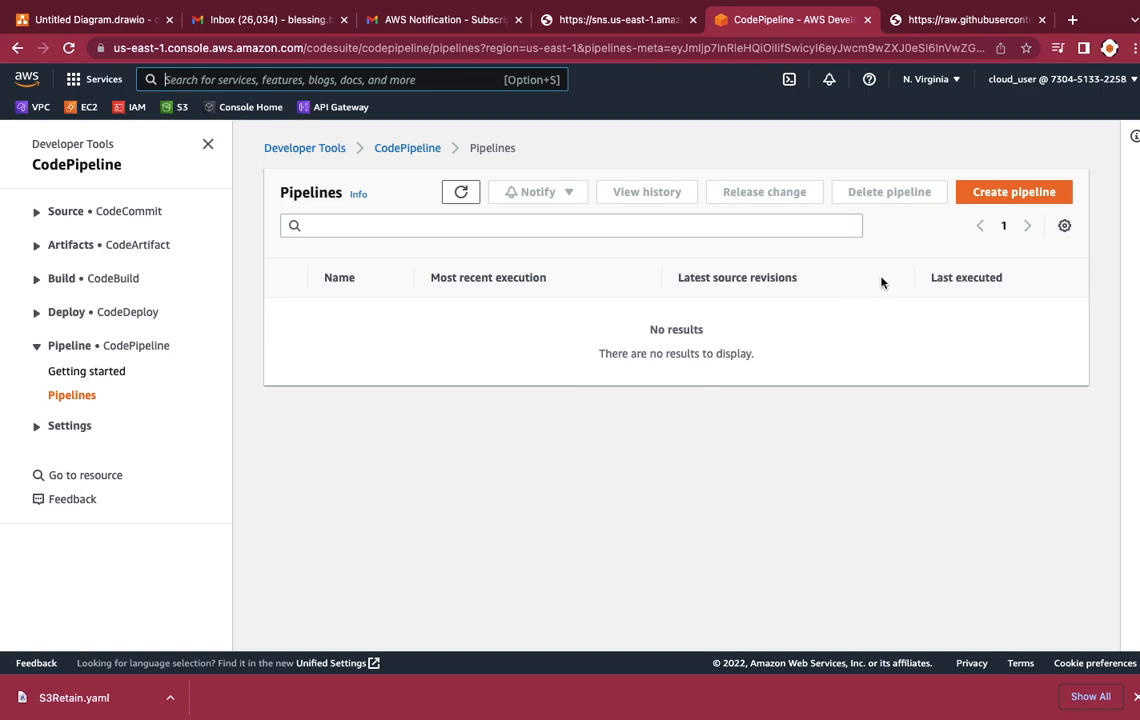
Step: Start creating a new pipeline and name it ManualApprovalPipeline
click(1001, 192)
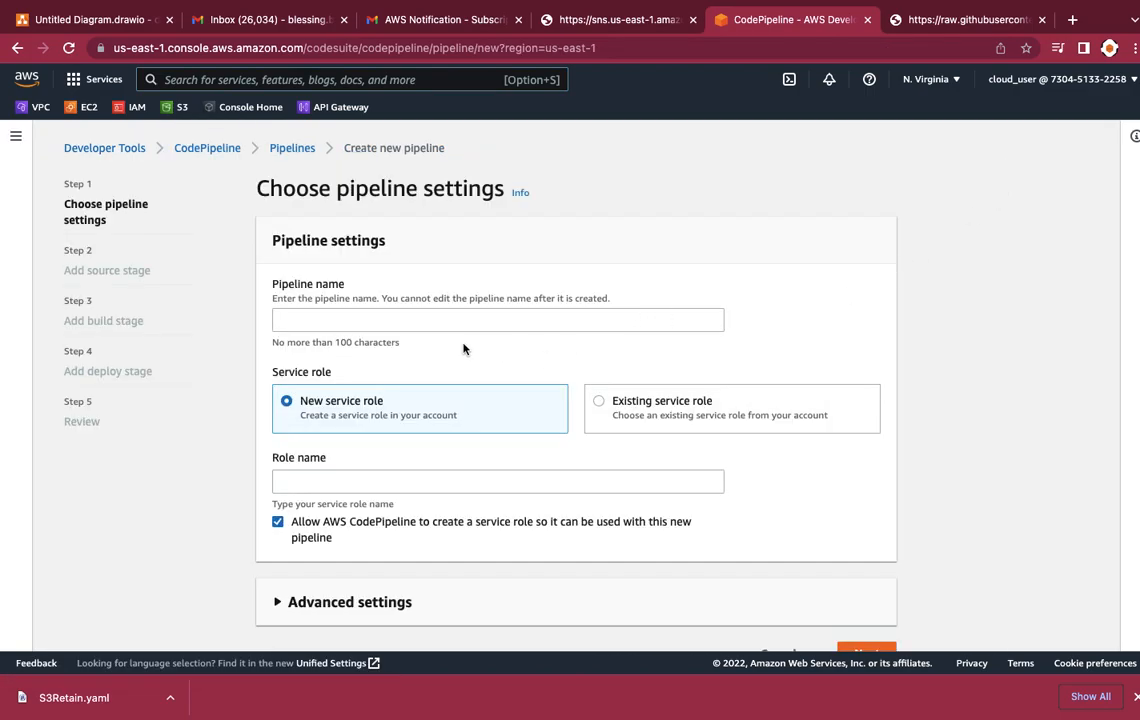
click(391, 322)
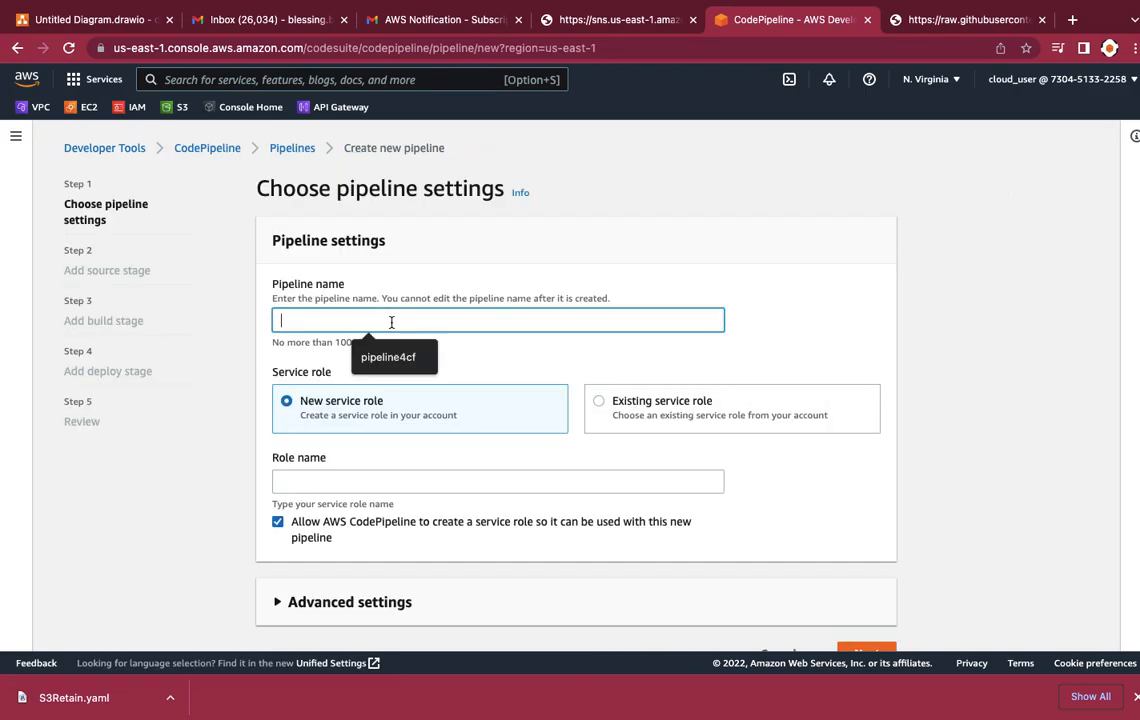
text(M)
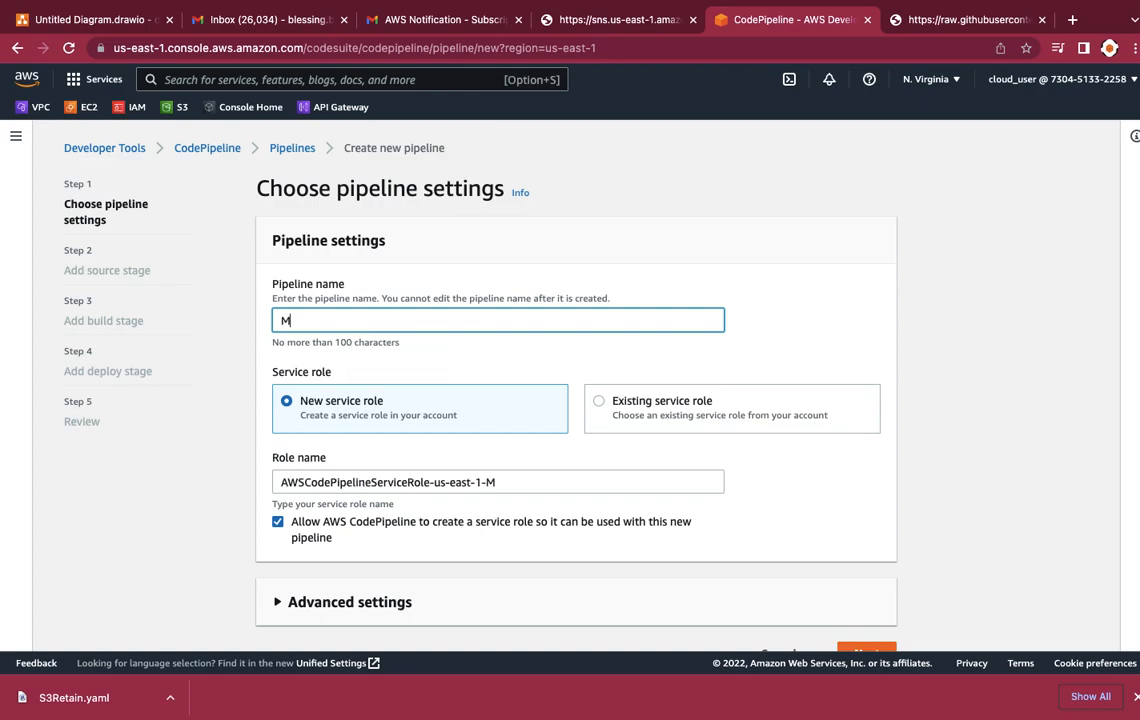
text(anualApprovalPipel)
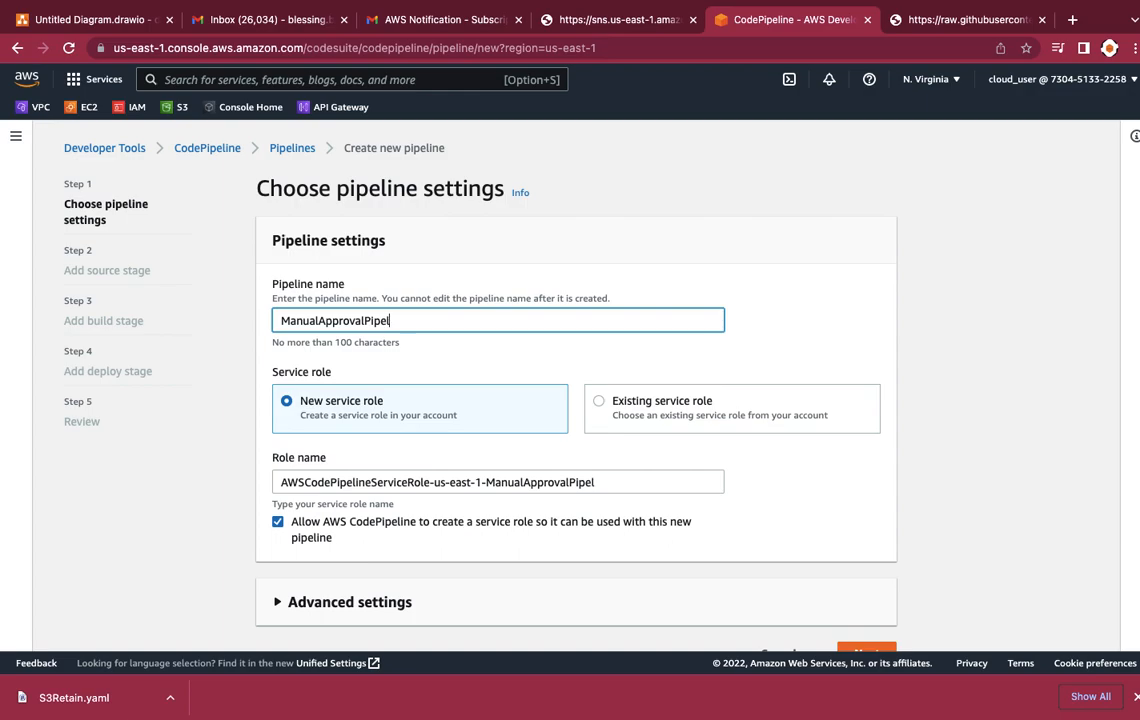
text(ine)
click(542, 219)
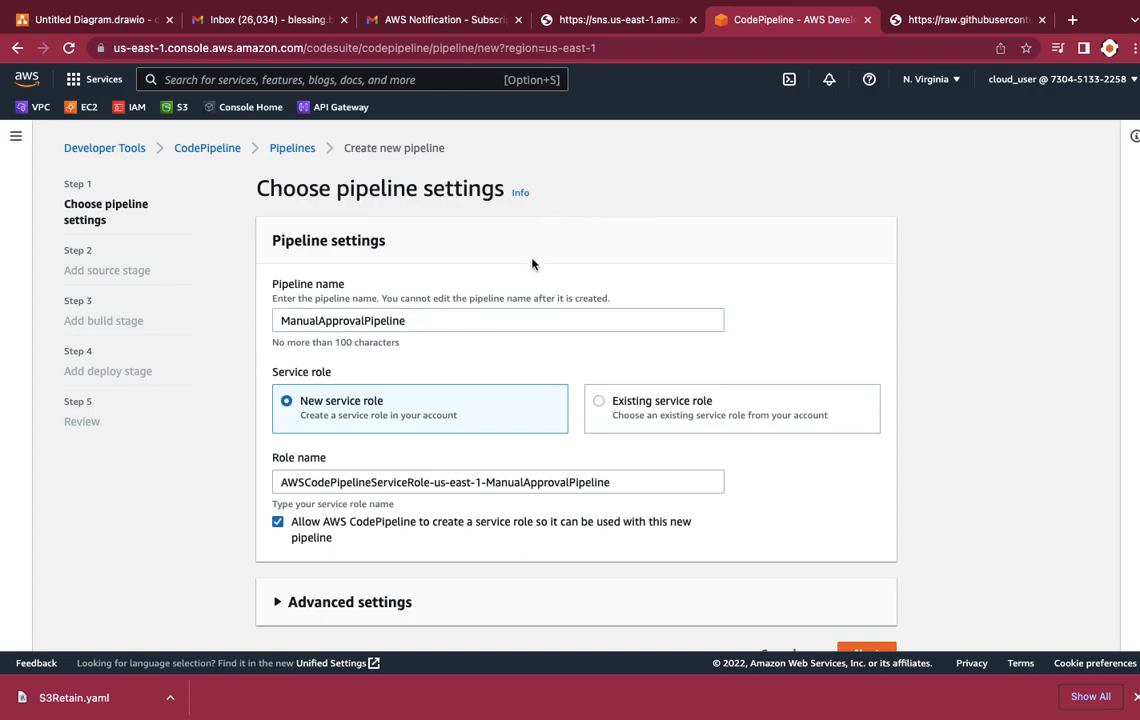
Step: Expand the pipeline's advanced settings, keep the default artifact location and AWS managed key, and continue to the source stage
scroll(532, 263, down, 1)
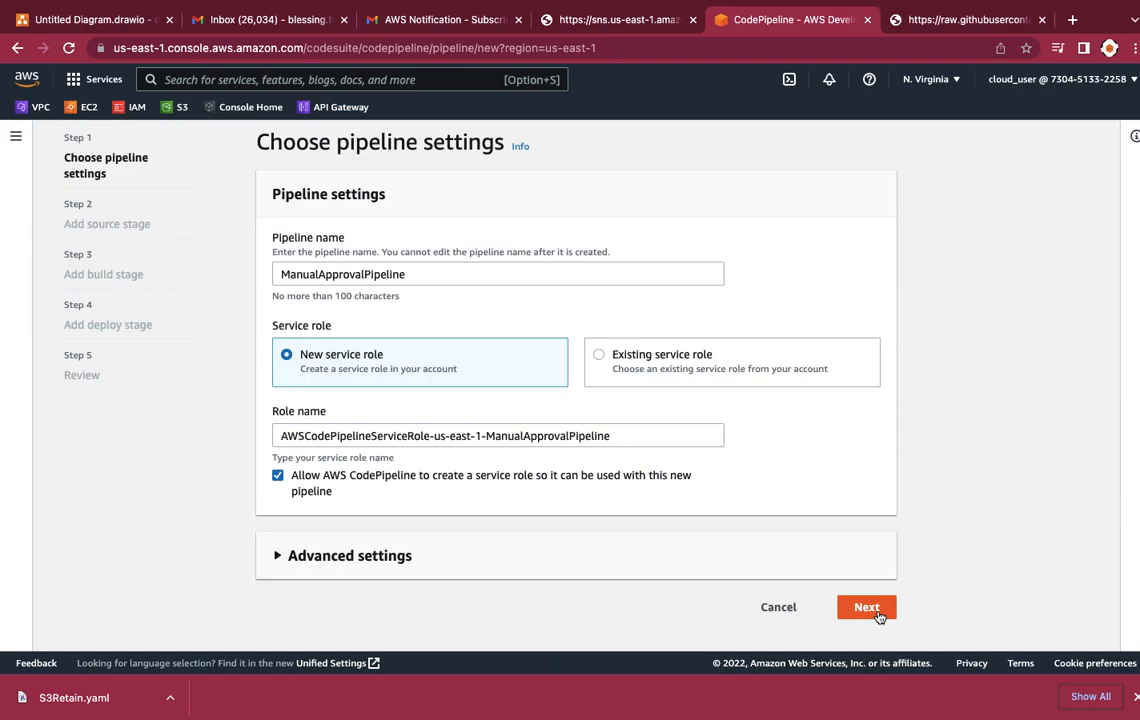
click(710, 570)
scroll(710, 571, down, 3)
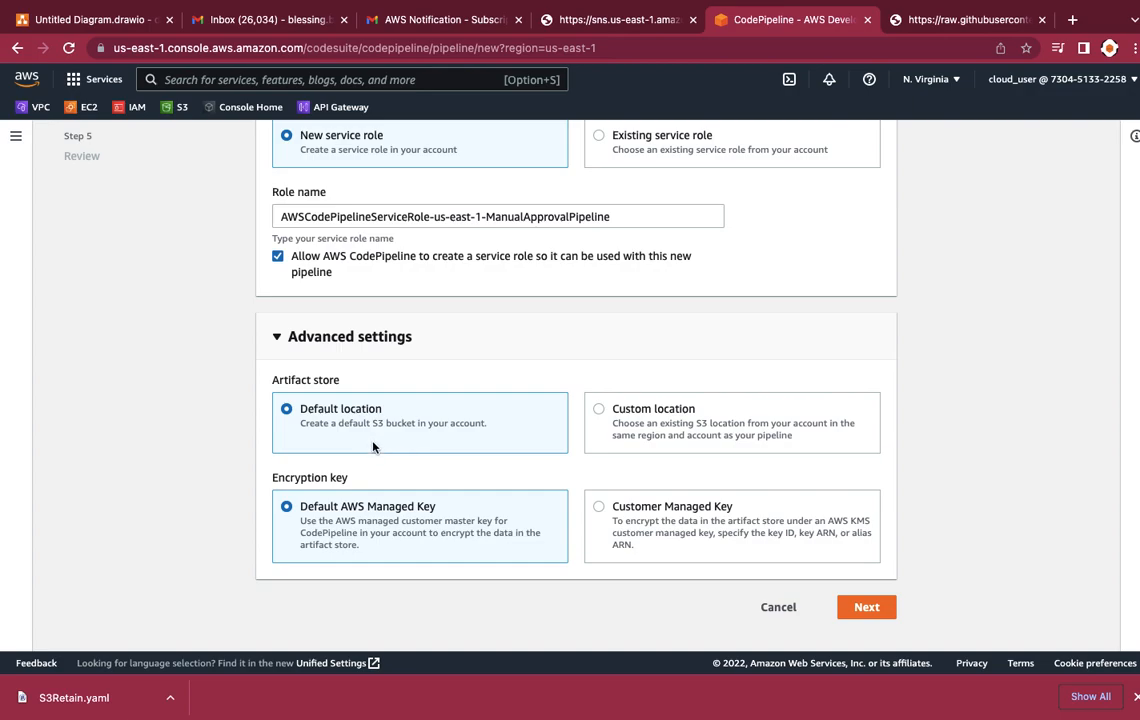
click(868, 607)
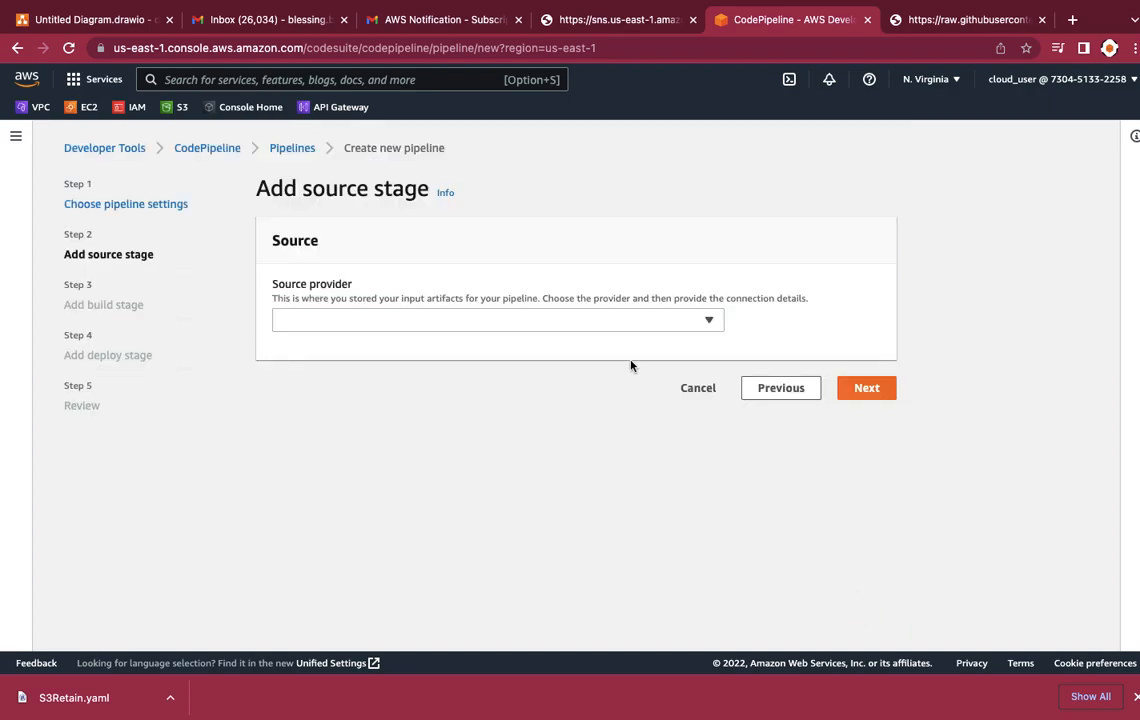
Step: Set the pipeline's source provider to AWS CodeCommit
click(503, 320)
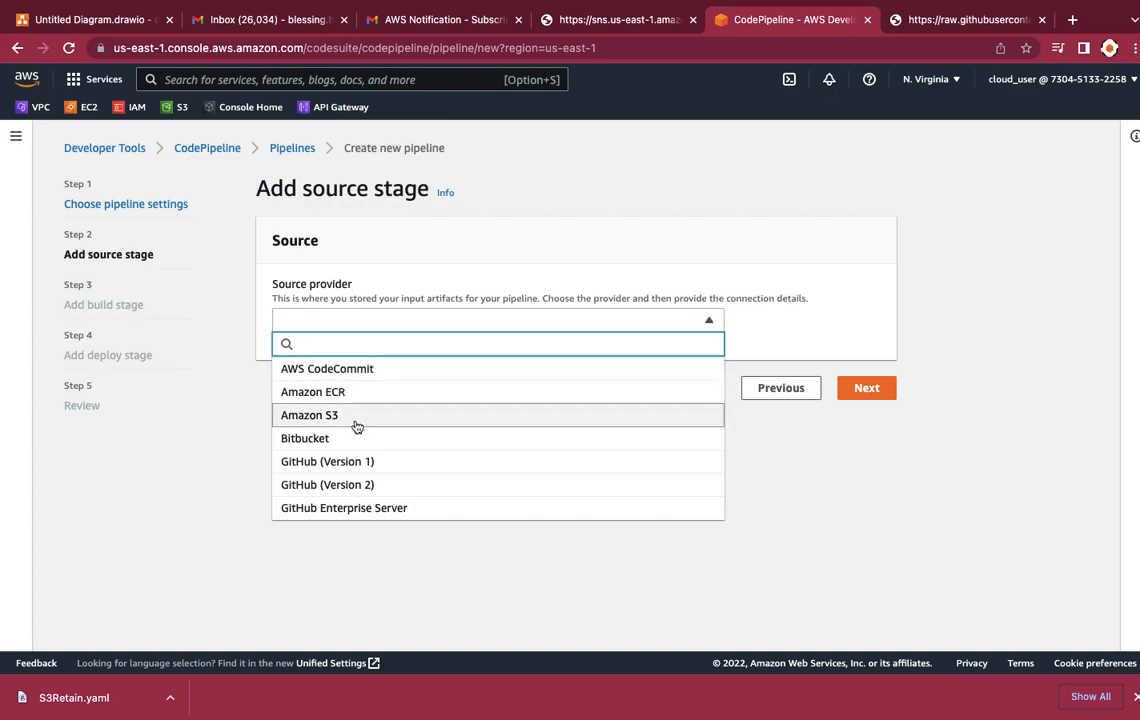
click(356, 369)
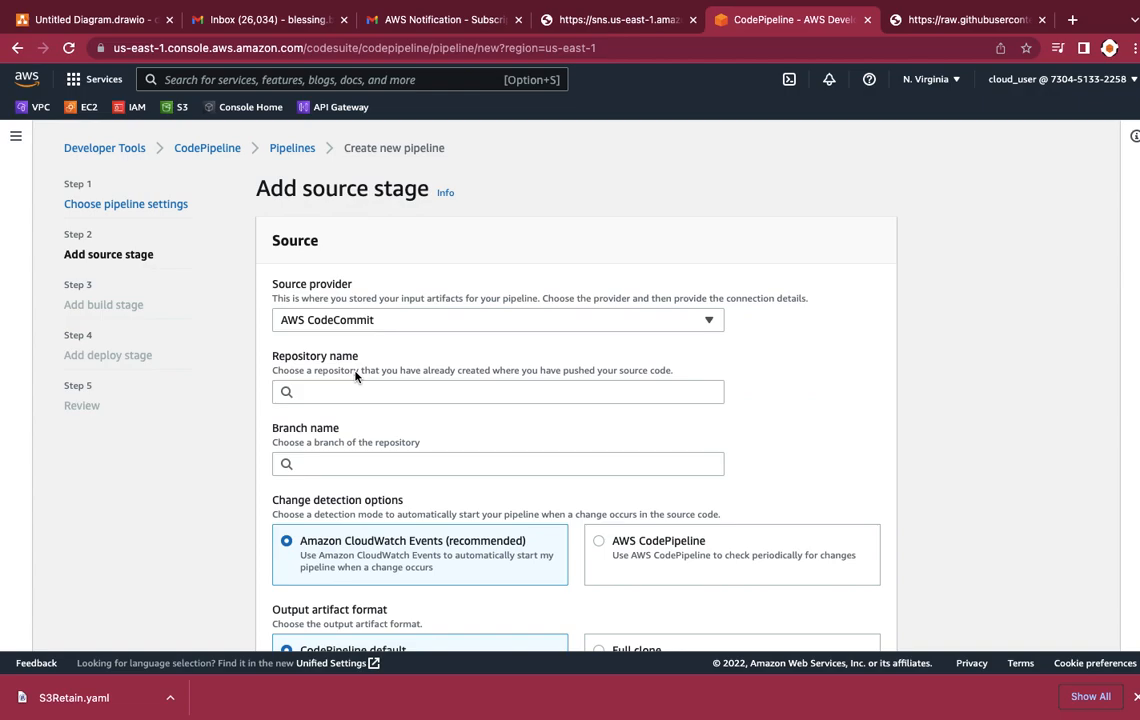
click(368, 319)
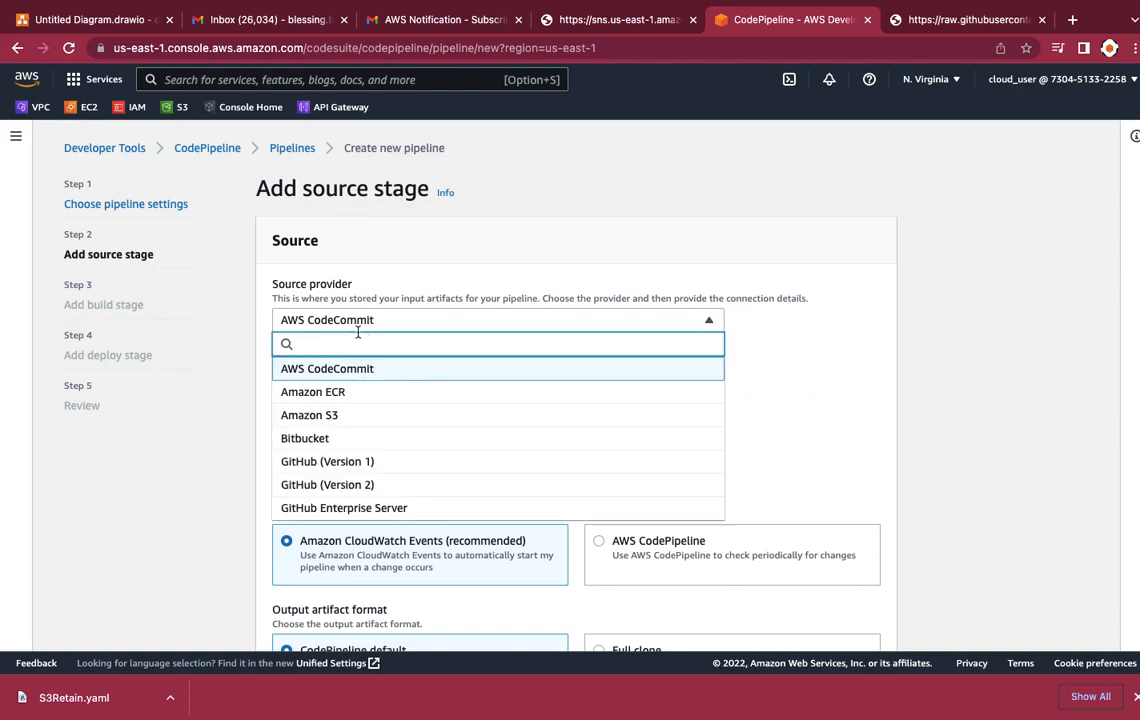
click(402, 264)
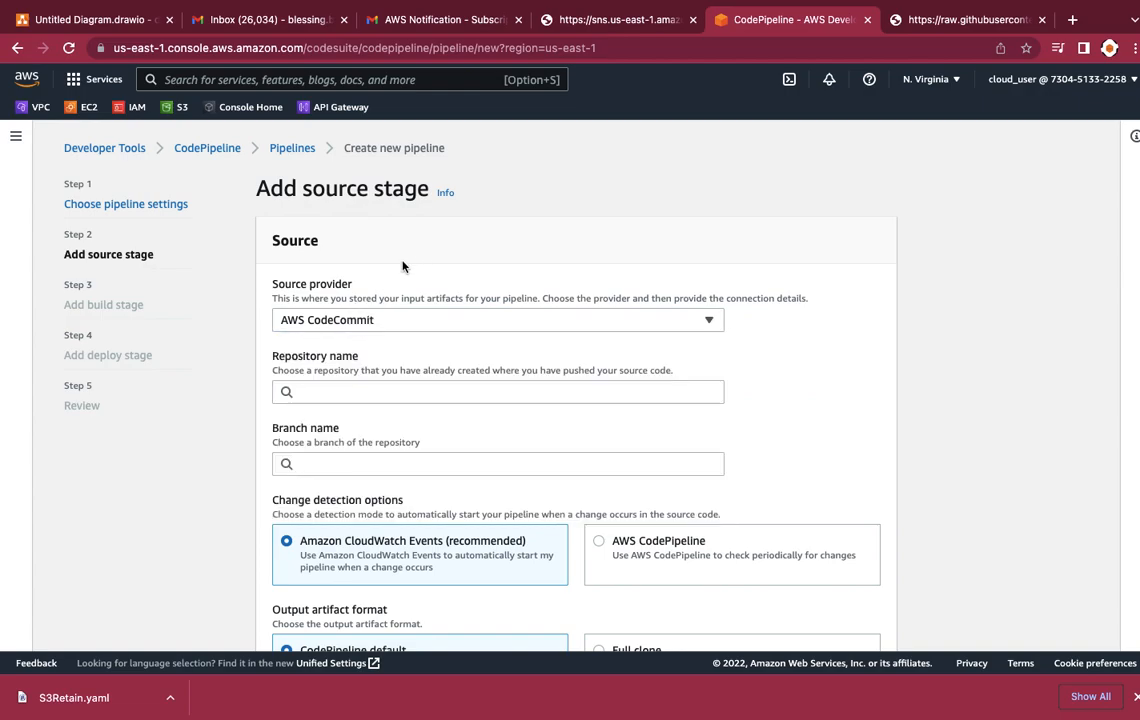
Step: Choose repository pipeline4cf and branch main for the source stage, keep the other defaults, and continue to the build stage
click(355, 390)
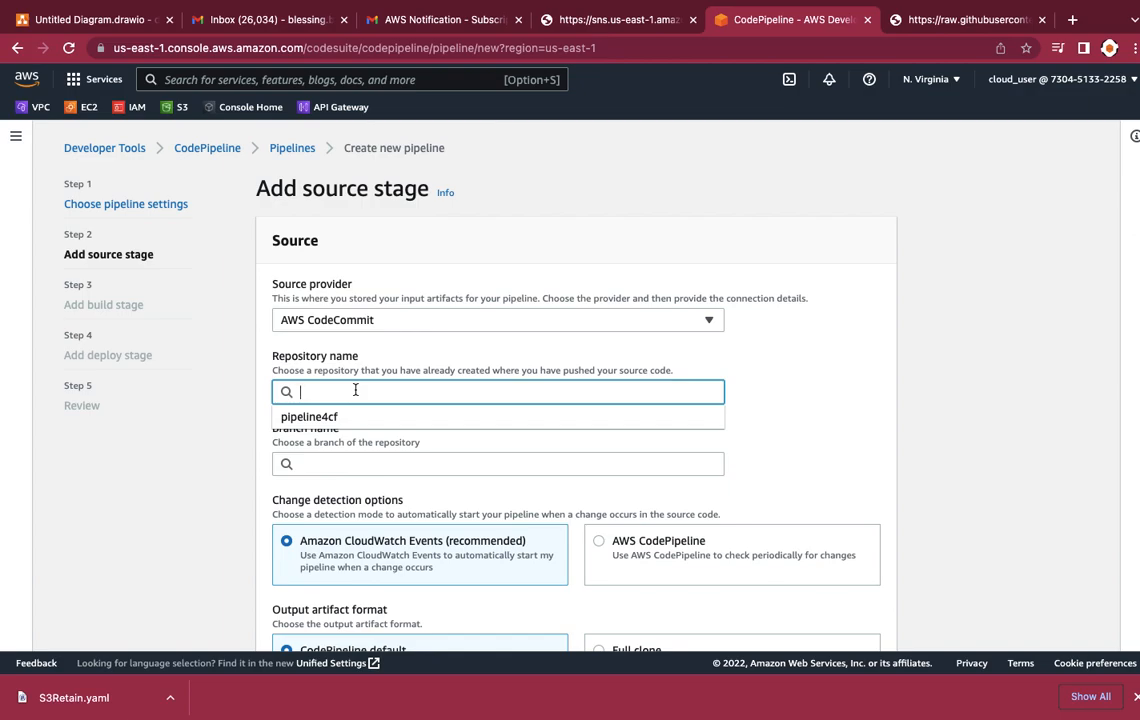
click(330, 419)
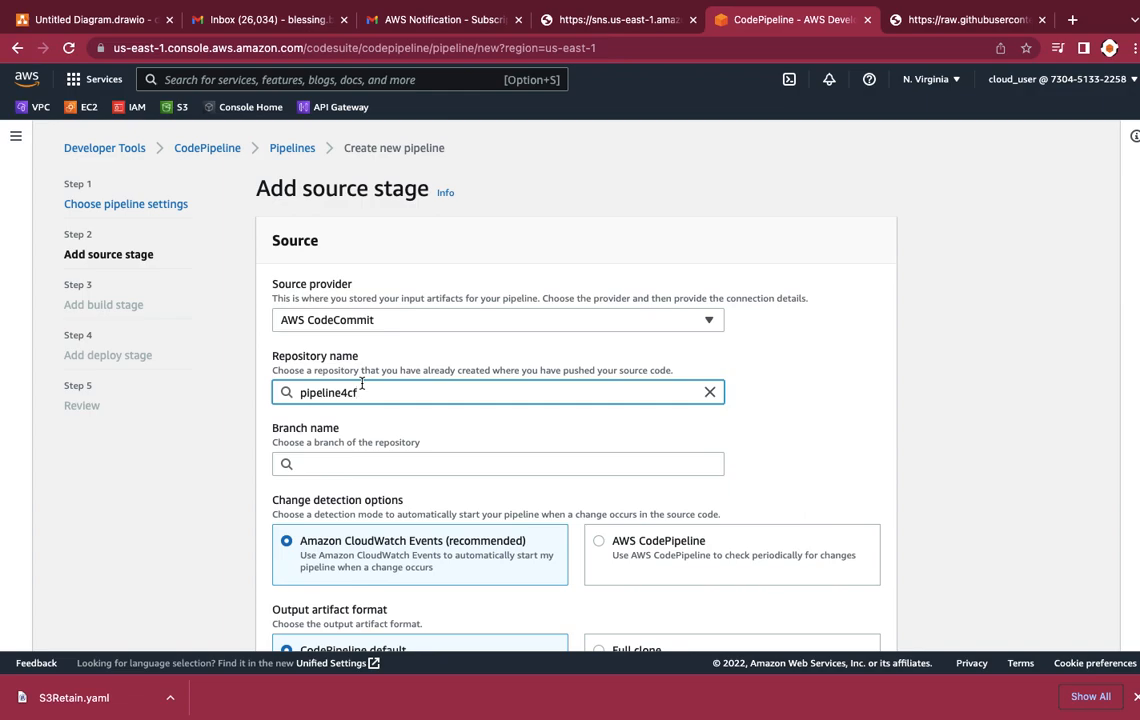
click(355, 464)
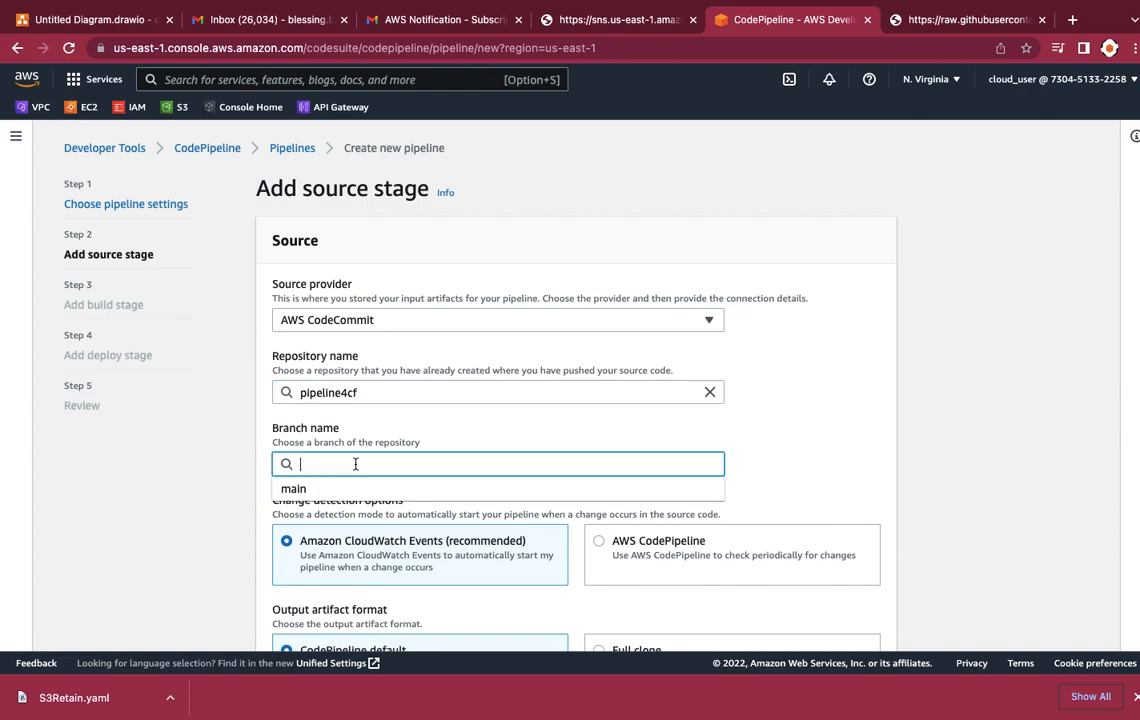
click(332, 495)
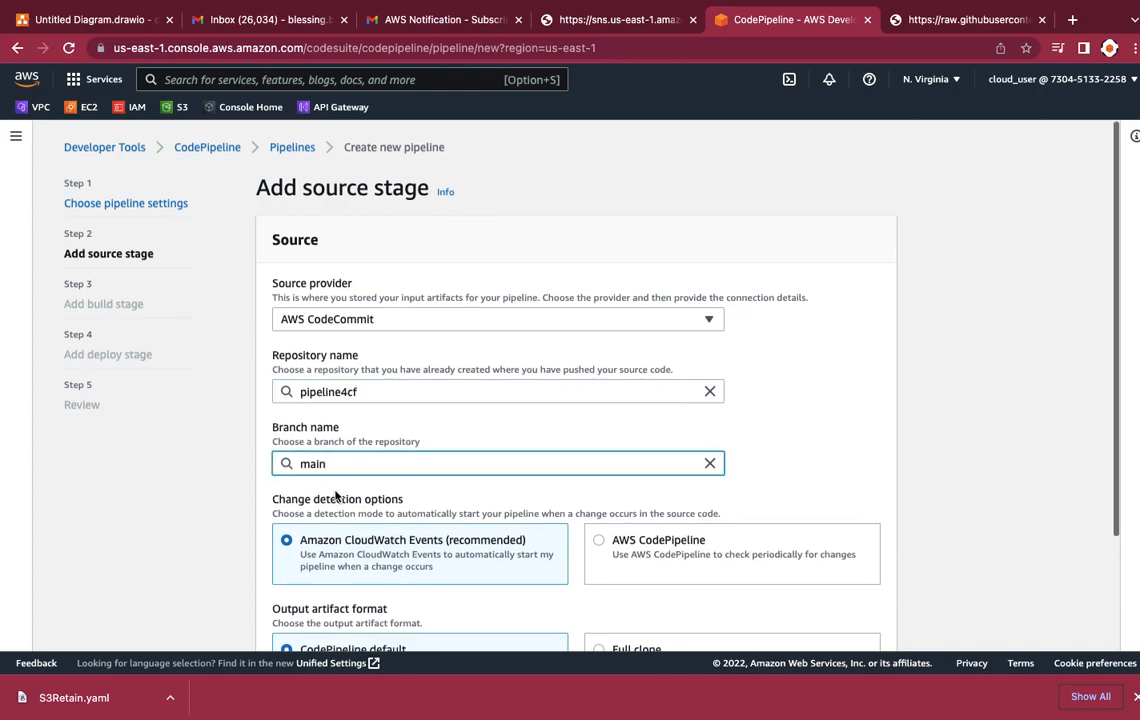
scroll(335, 495, down, 3)
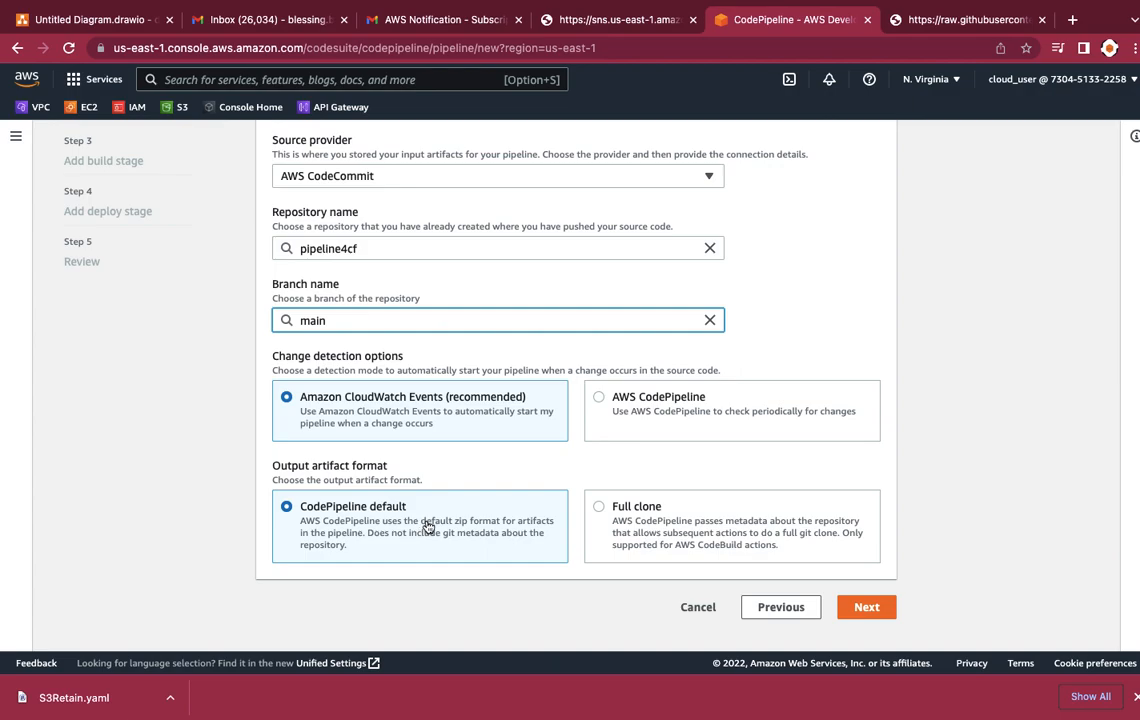
click(868, 609)
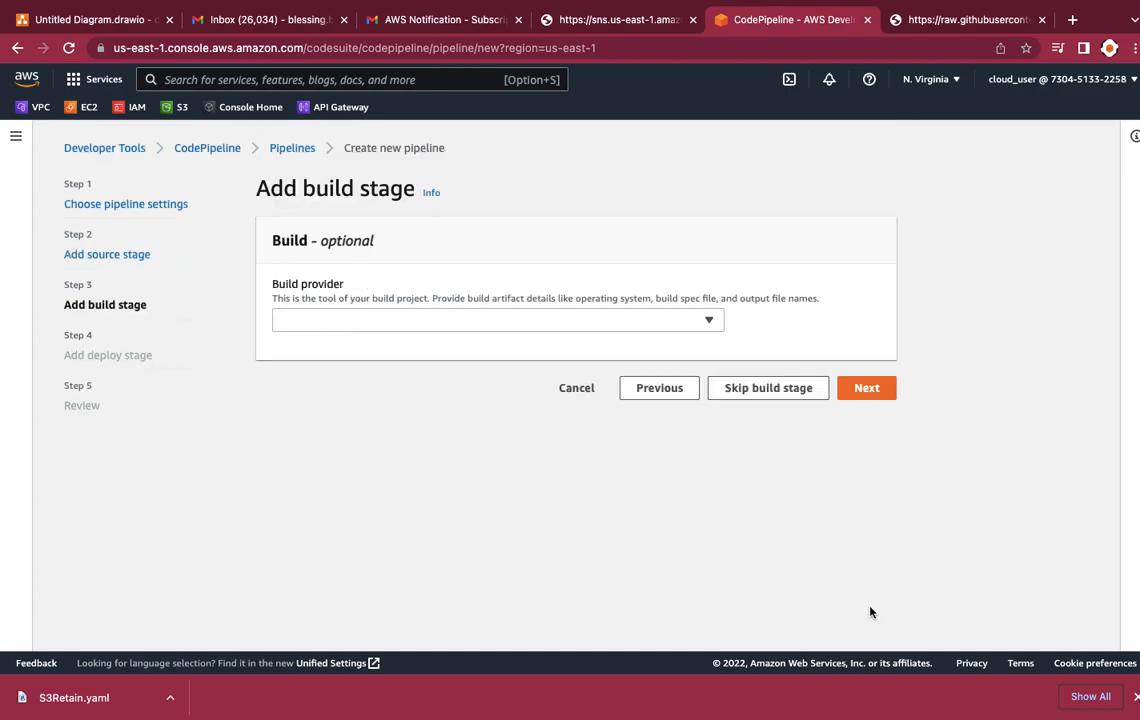
Step: Look at the available build providers, leave the choice empty and skip the build stage
click(517, 325)
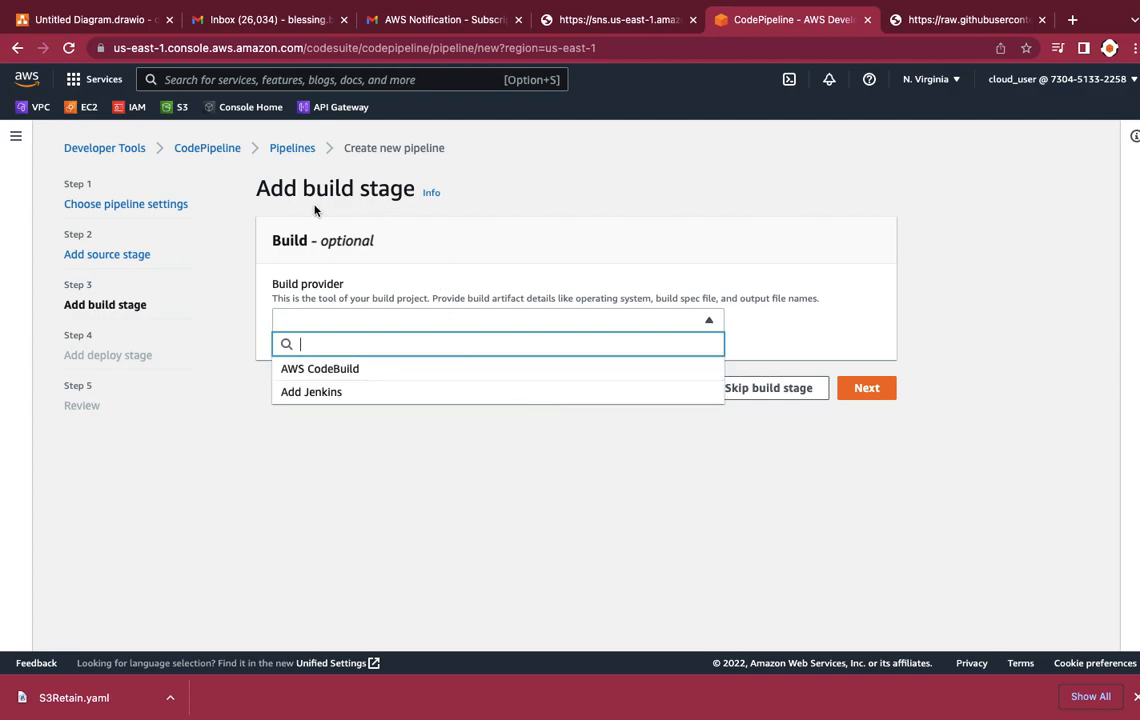
click(559, 256)
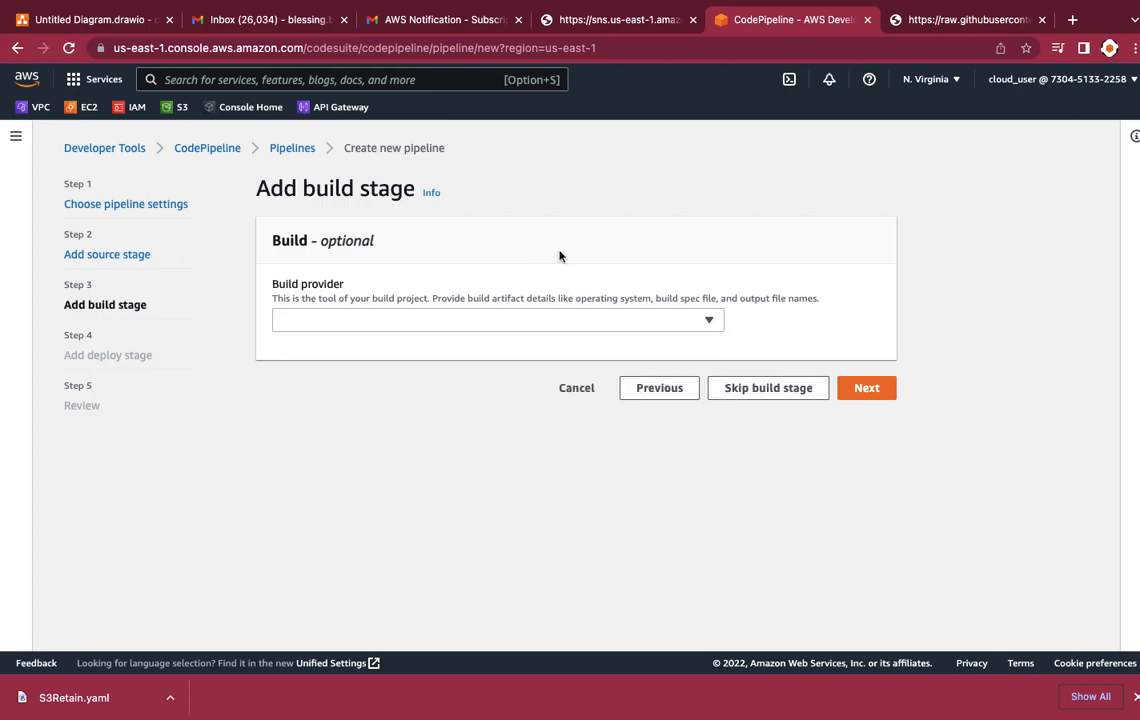
click(776, 393)
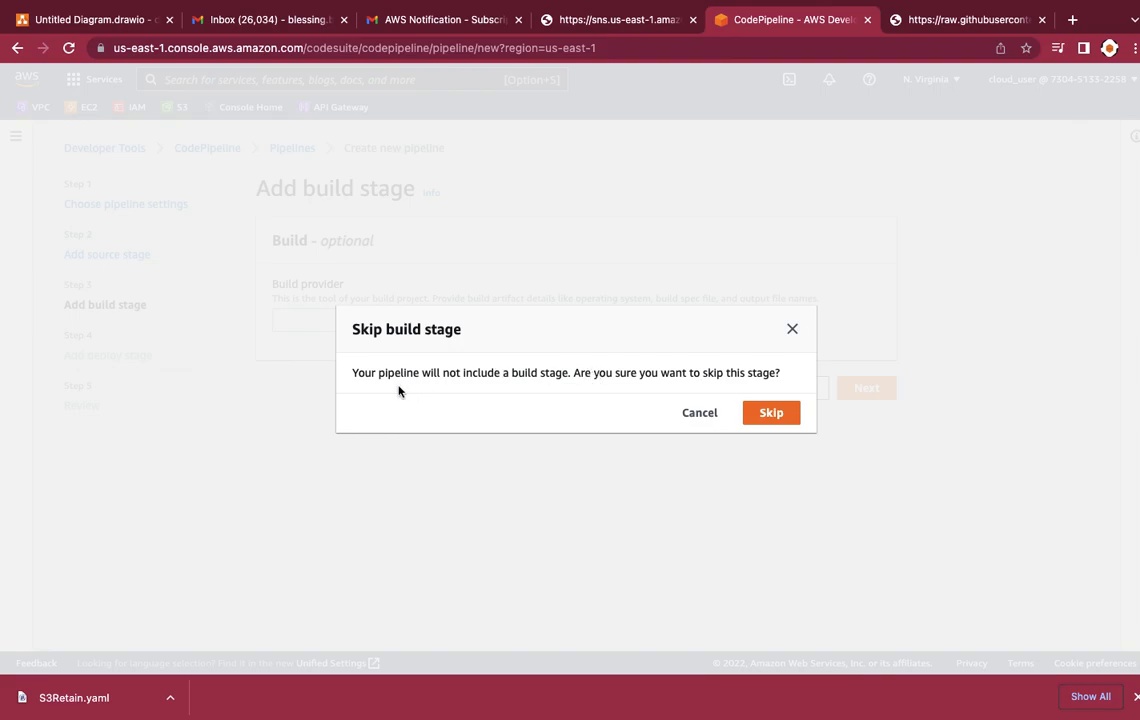
click(772, 413)
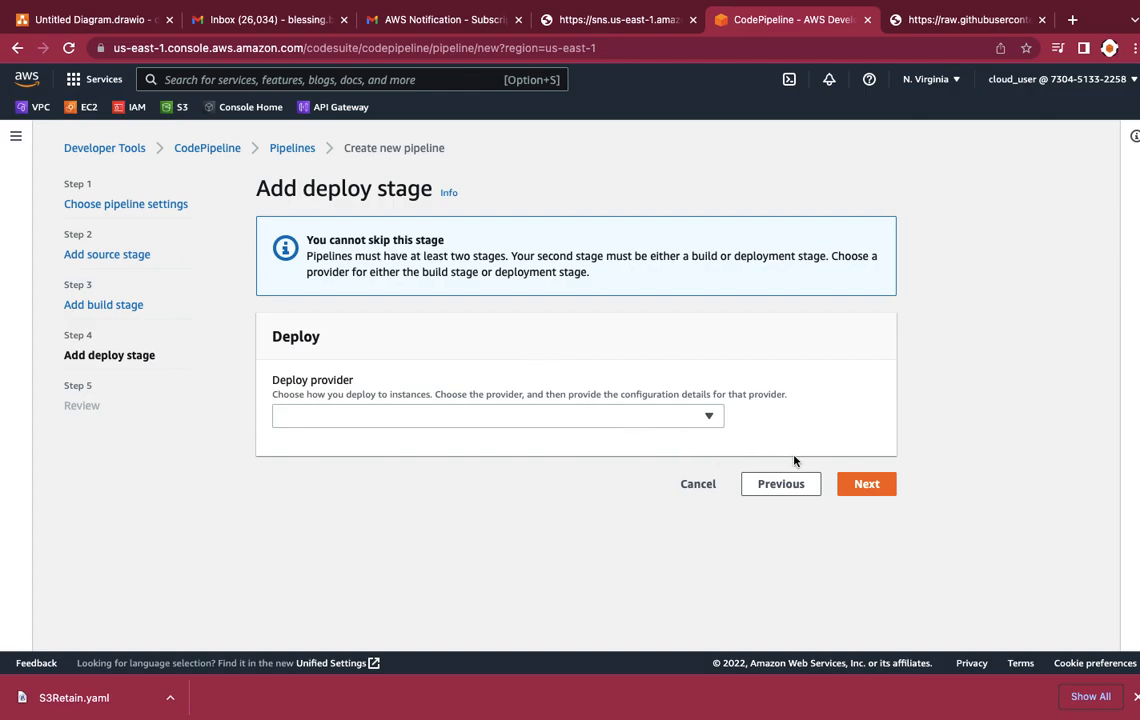
Step: Set the deploy provider to AWS CloudFormation with the action mode Create or update a stack
click(551, 418)
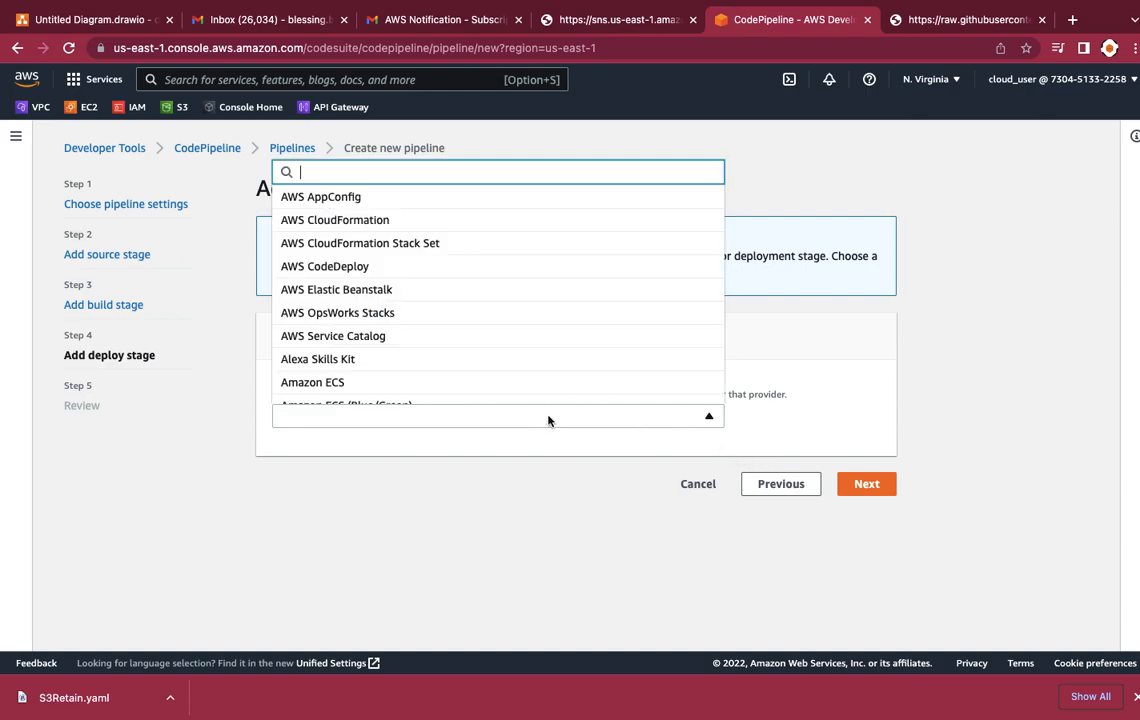
click(463, 221)
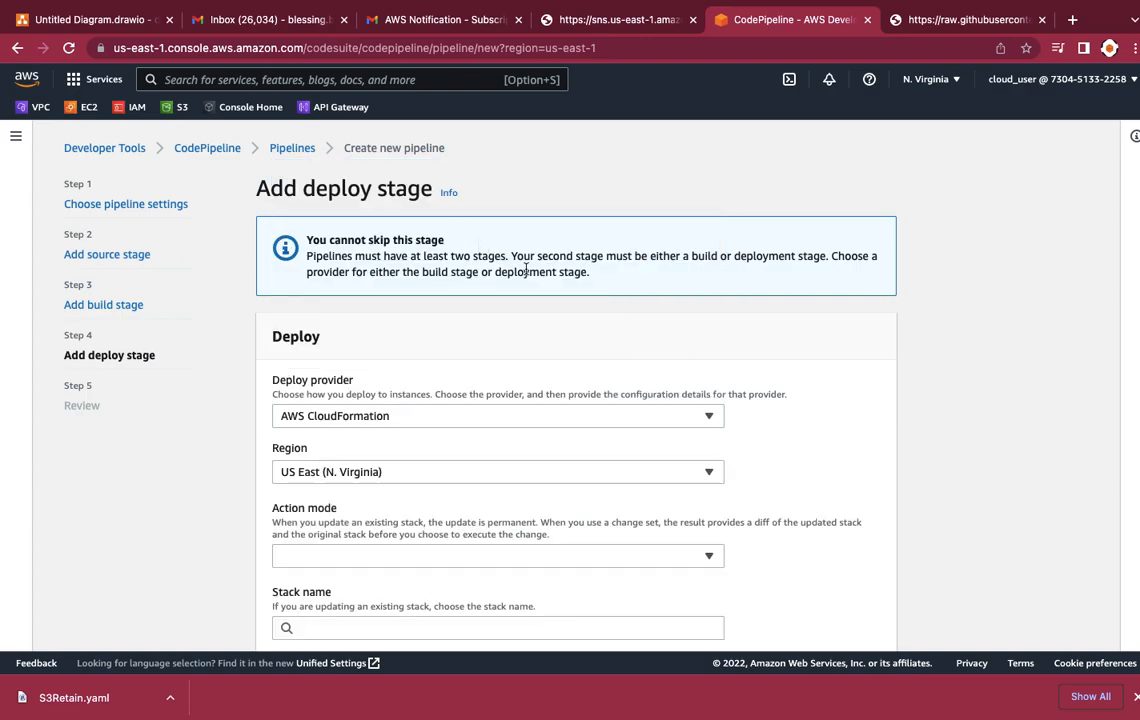
scroll(472, 325, down, 2)
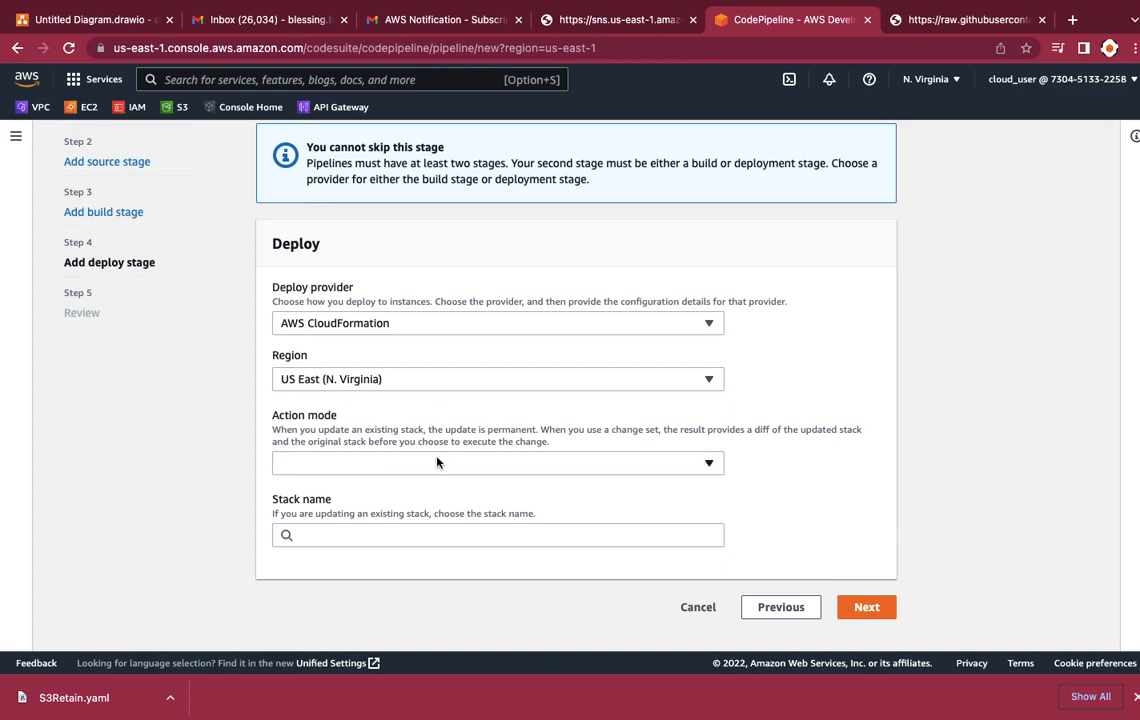
click(359, 466)
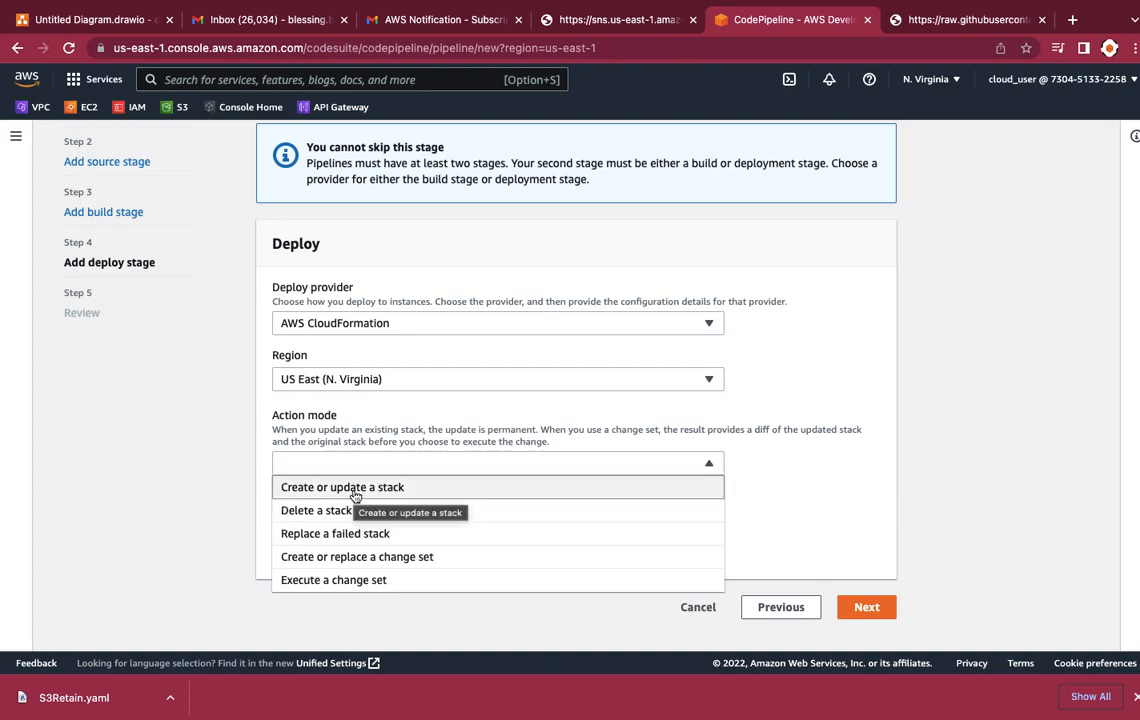
click(355, 490)
Step: Choose the existing stack cfst-2306-3f0dfb963e9977d30fb4dc38a021d464 as the deploy stage's stack name
scroll(432, 497, down, 3)
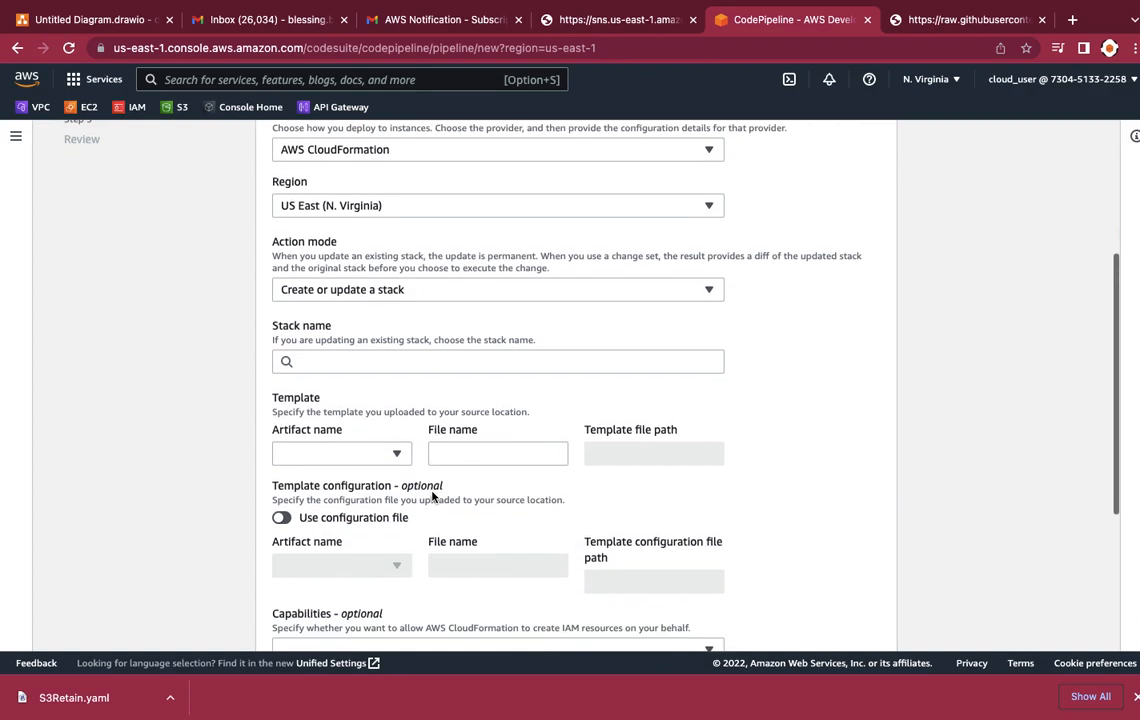
click(350, 362)
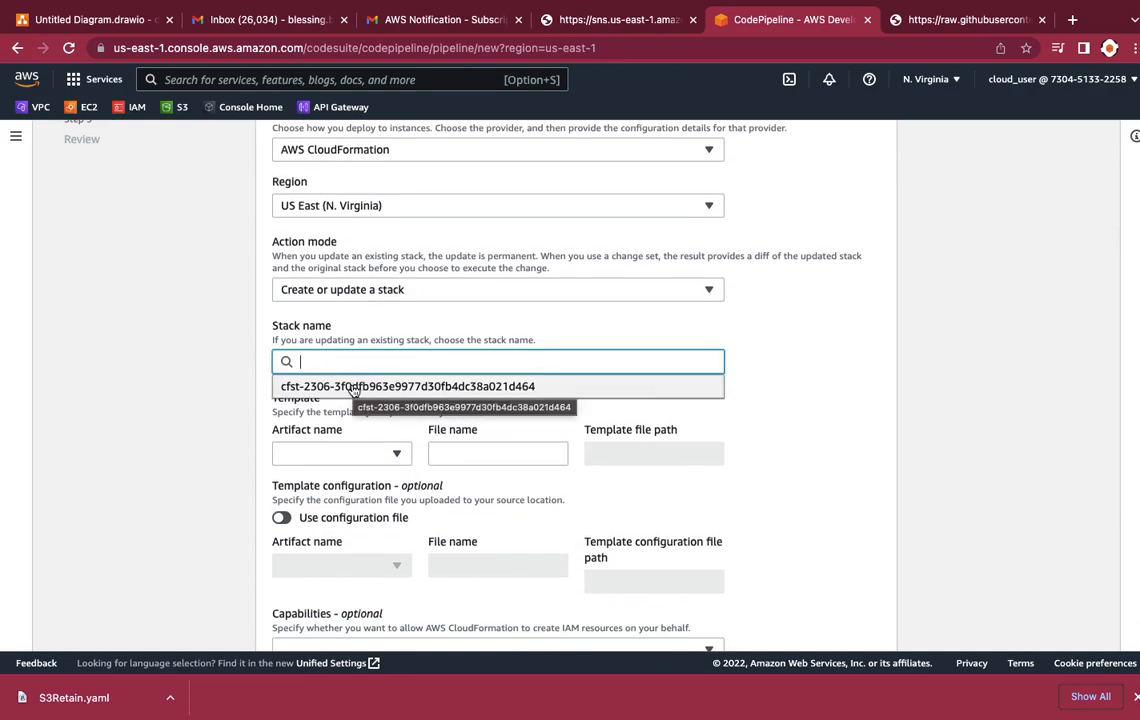
click(353, 387)
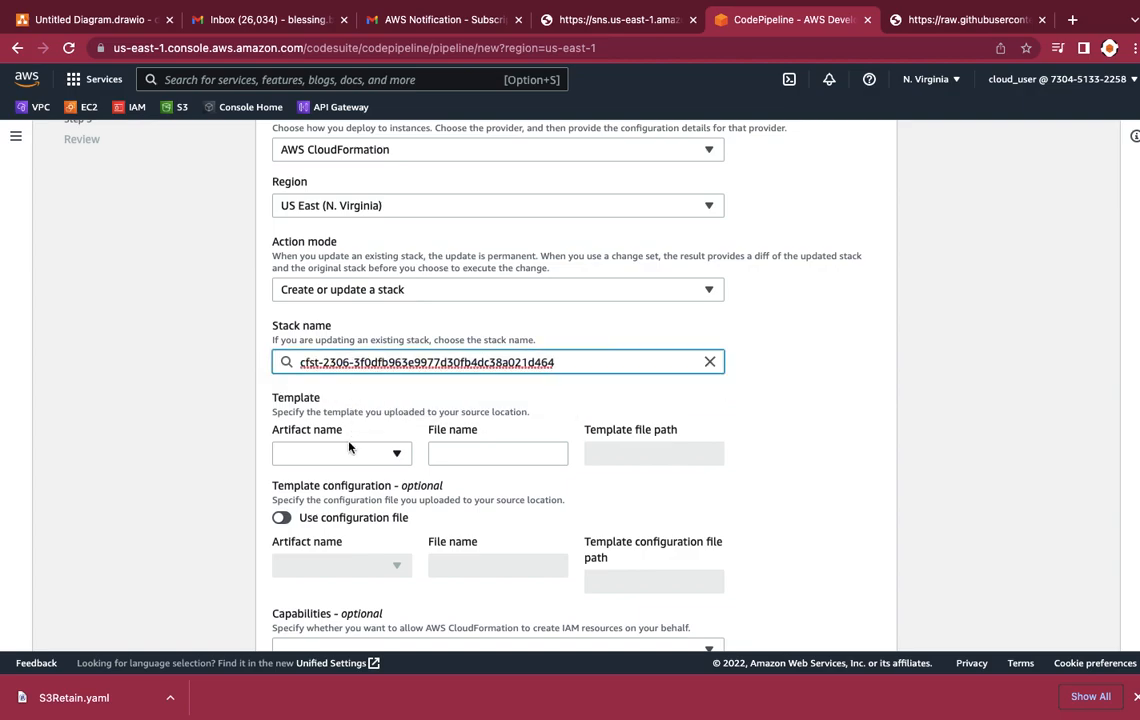
Step: Set the deploy template to artifact SourceArtifact with the file name S3Retain.yaml
scroll(349, 447, down, 1)
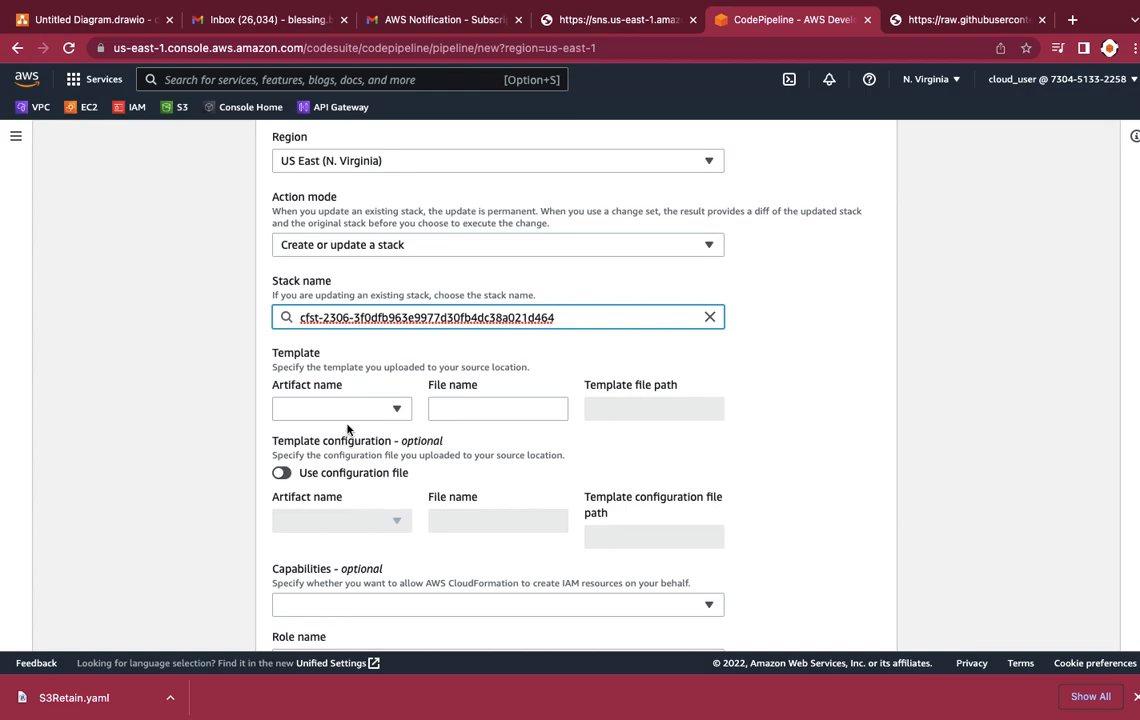
click(347, 410)
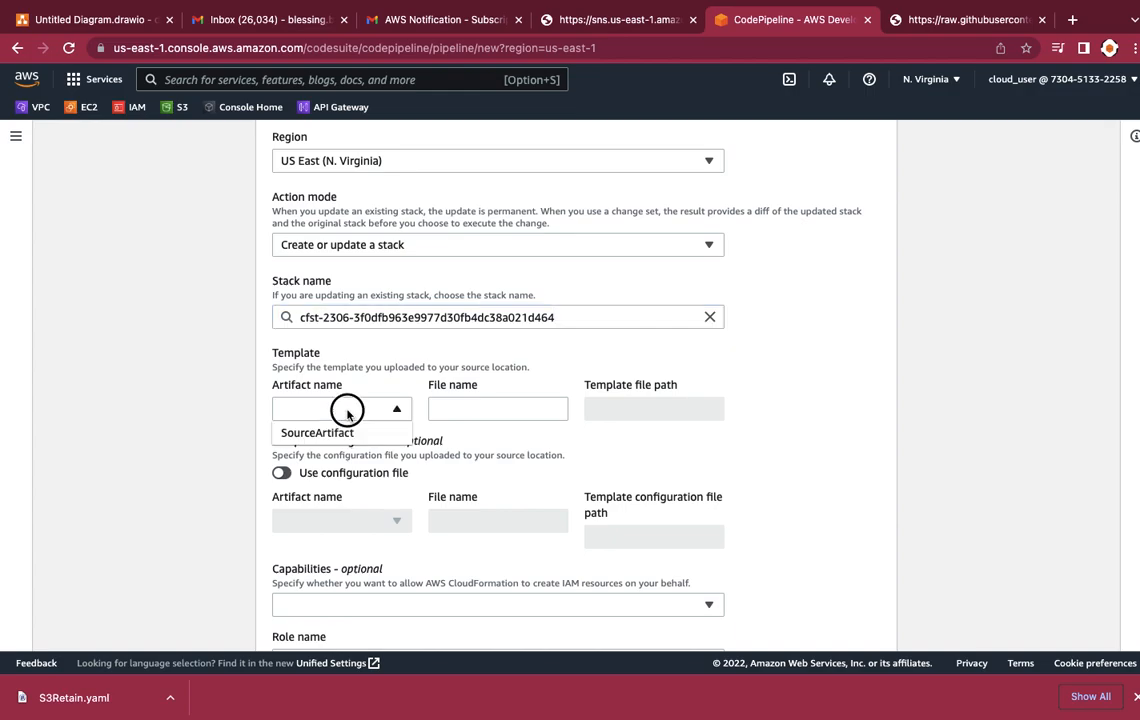
click(345, 434)
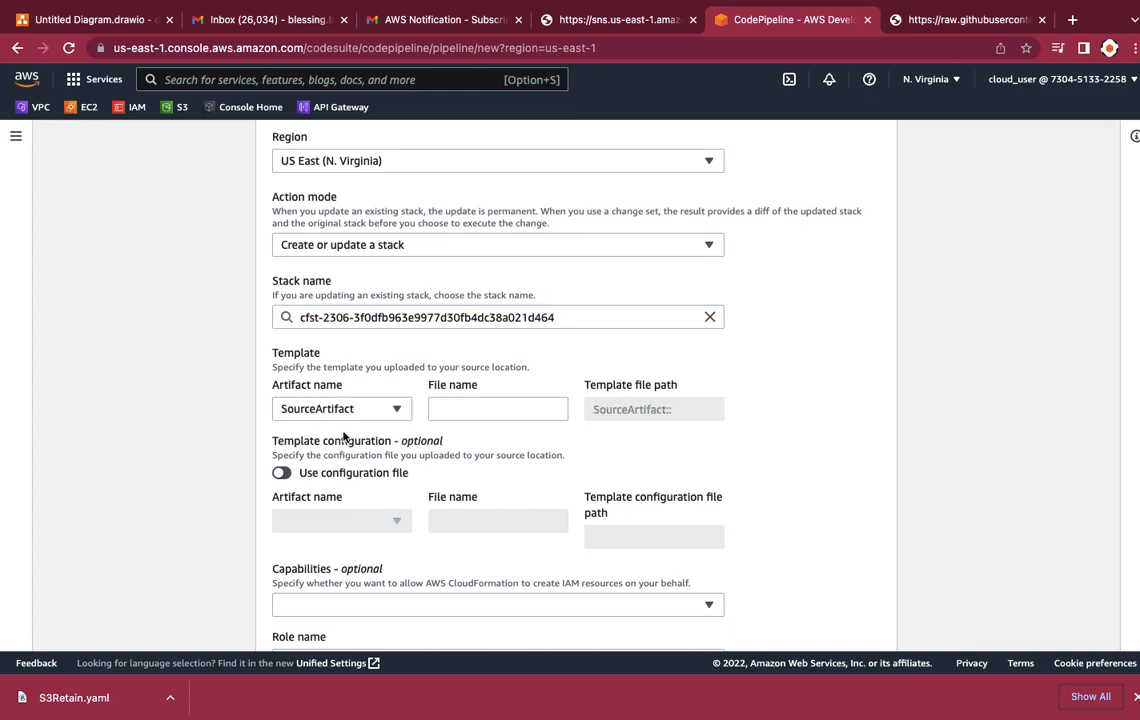
click(438, 409)
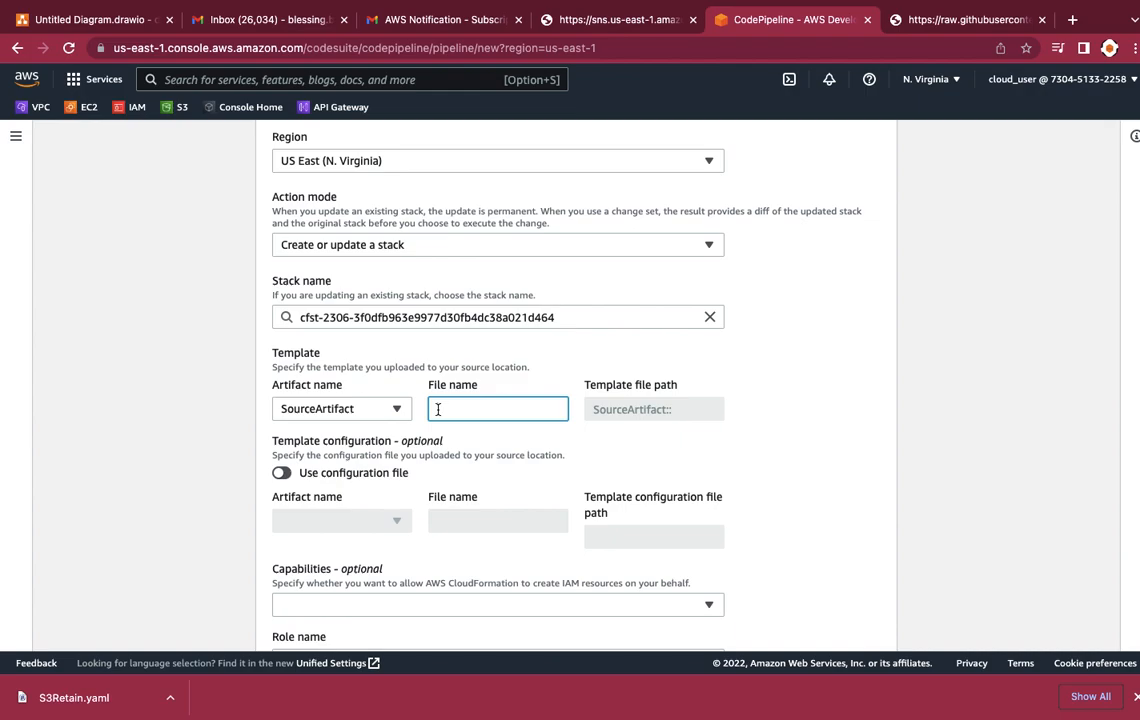
text(S3Retain.yaml)
Step: Assign the role pipelineperms4CF to the deploy action, leave the capabilities and output file name empty, and continue to the review
scroll(349, 522, down, 2)
scroll(349, 522, down, 1)
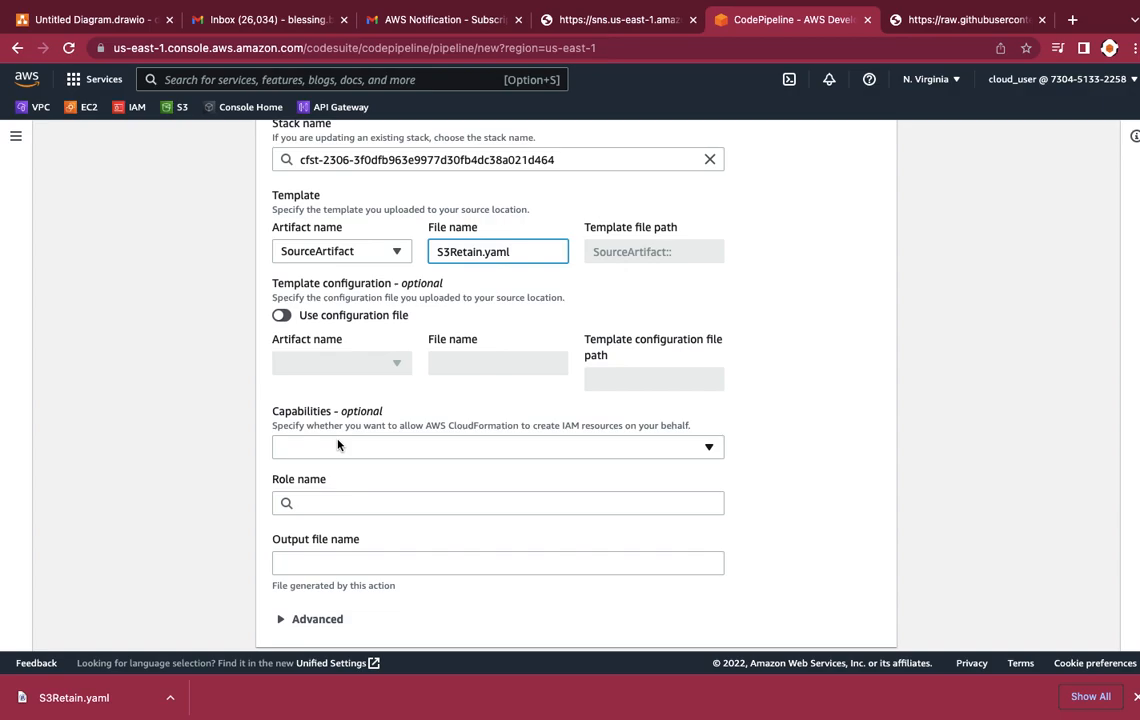
scroll(338, 445, down, 1)
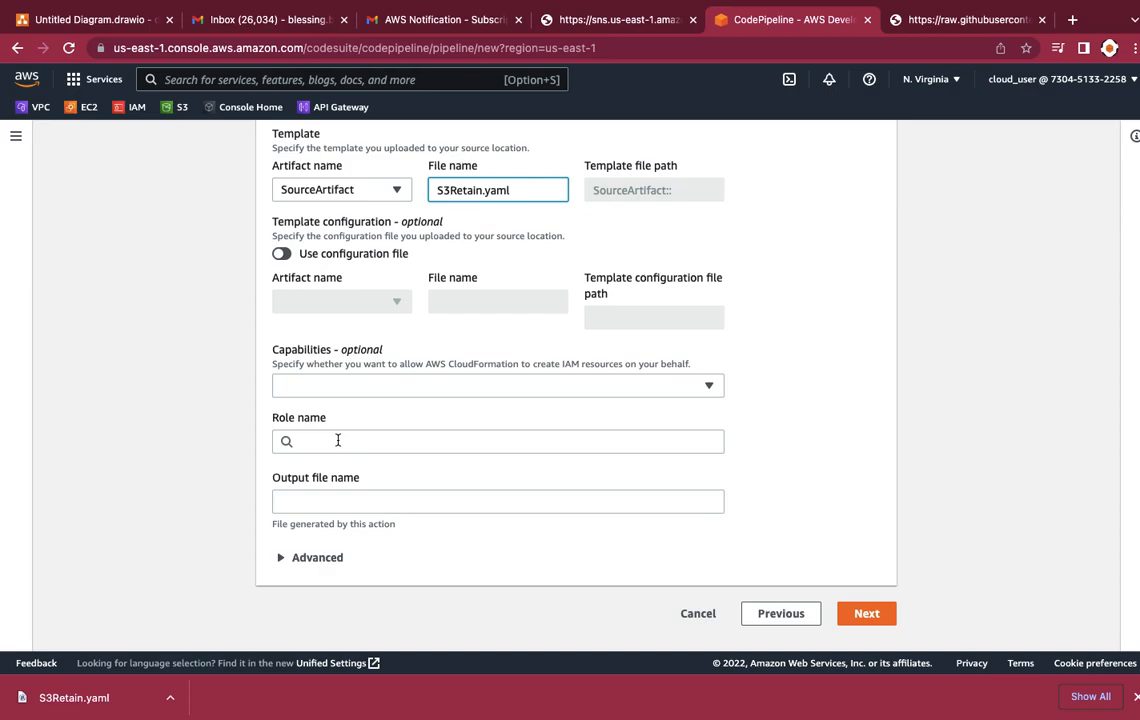
click(338, 440)
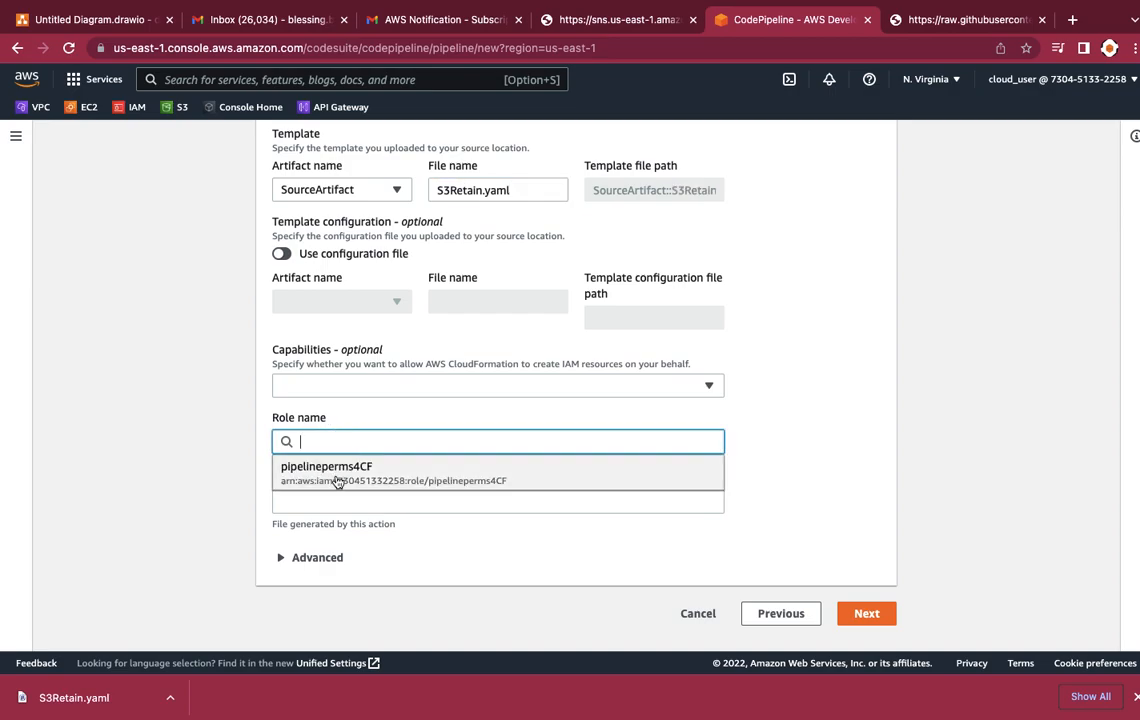
click(338, 474)
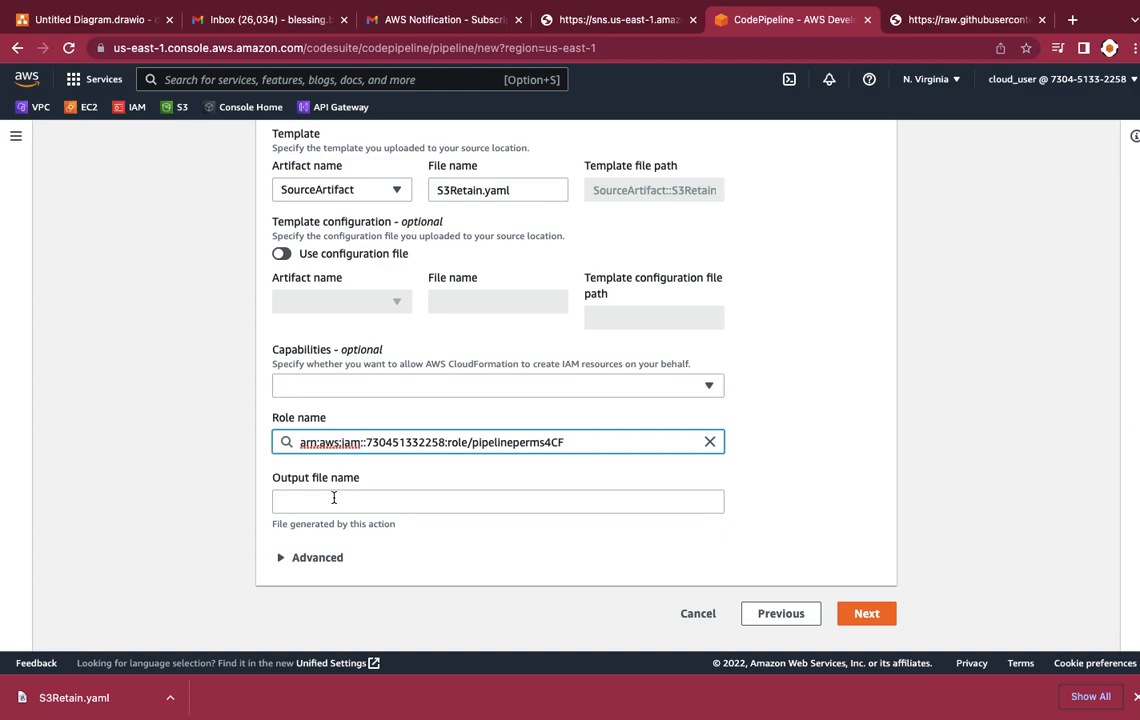
scroll(334, 497, down, 1)
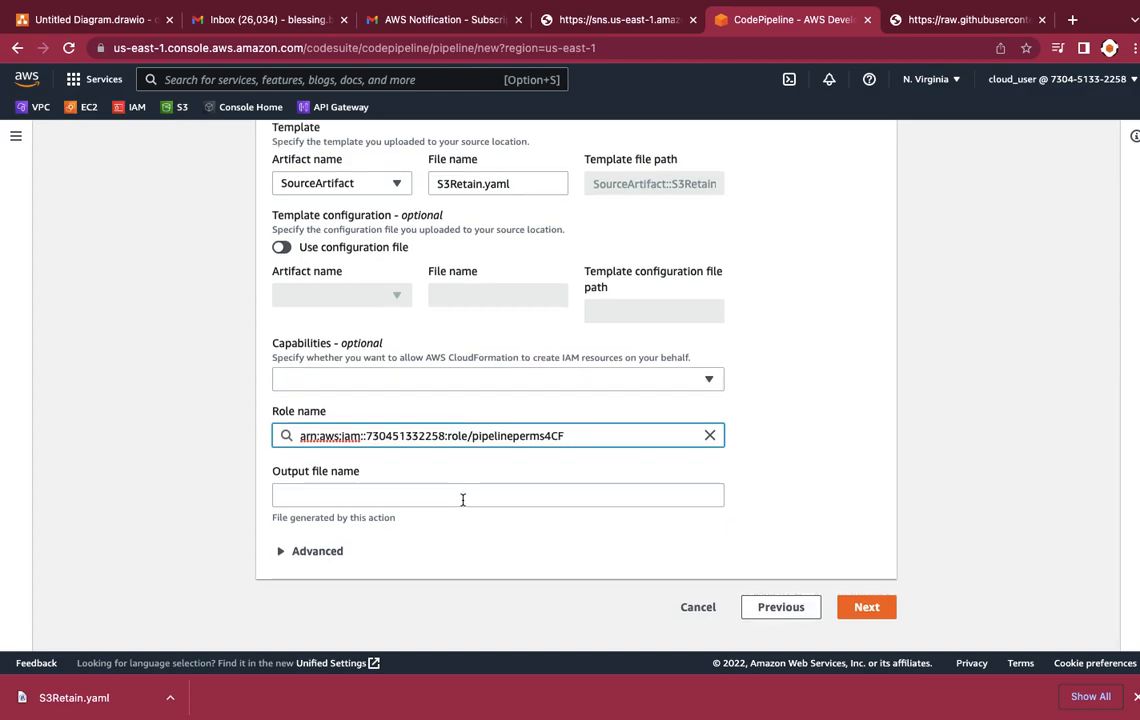
click(868, 610)
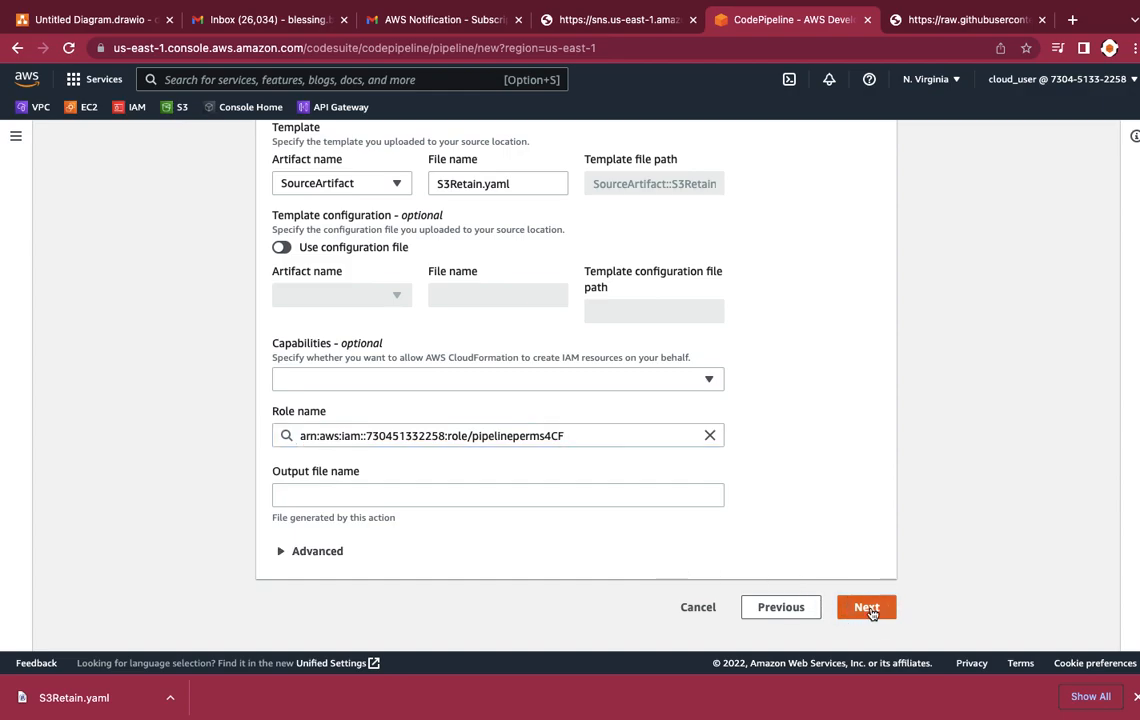
Step: Create the pipeline from the reviewed settings and follow the progress of its Source and Deploy stages
scroll(698, 463, down, 3)
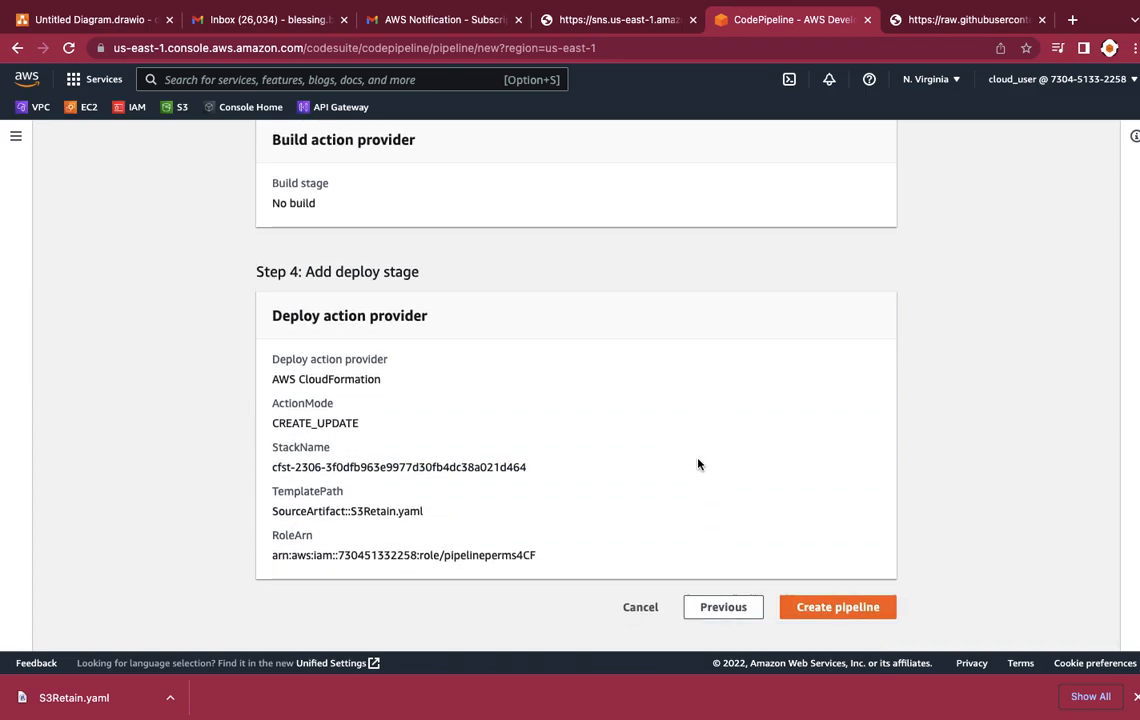
click(823, 611)
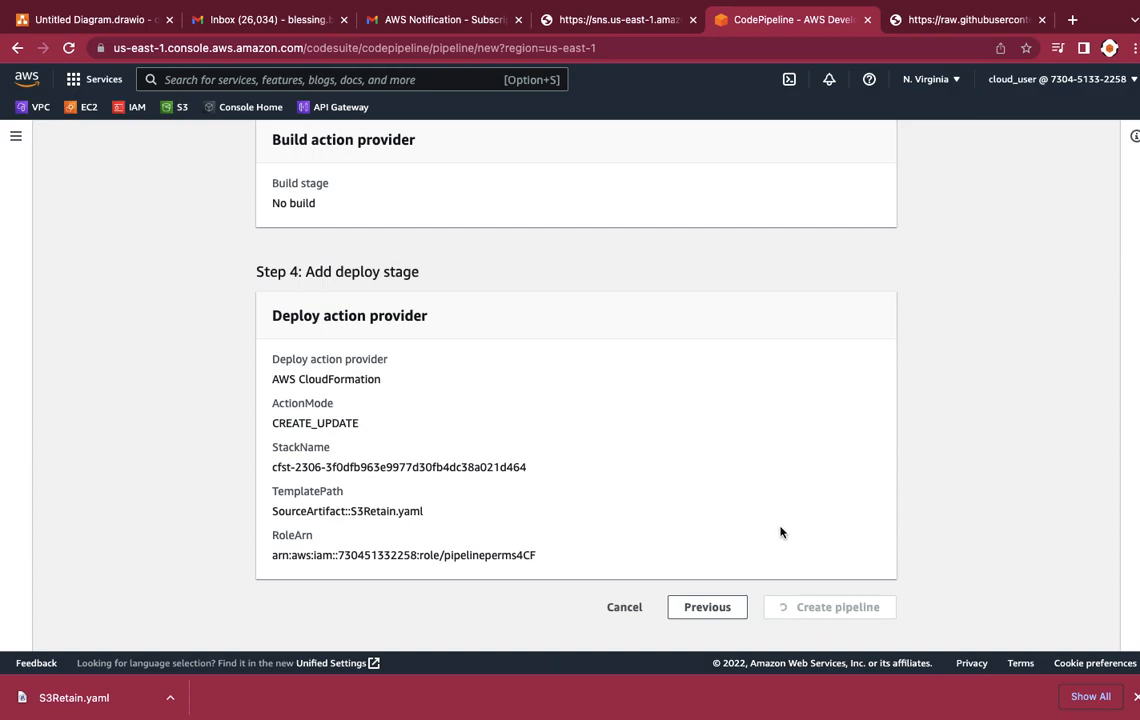
scroll(783, 481, up, 3)
scroll(783, 481, up, 6)
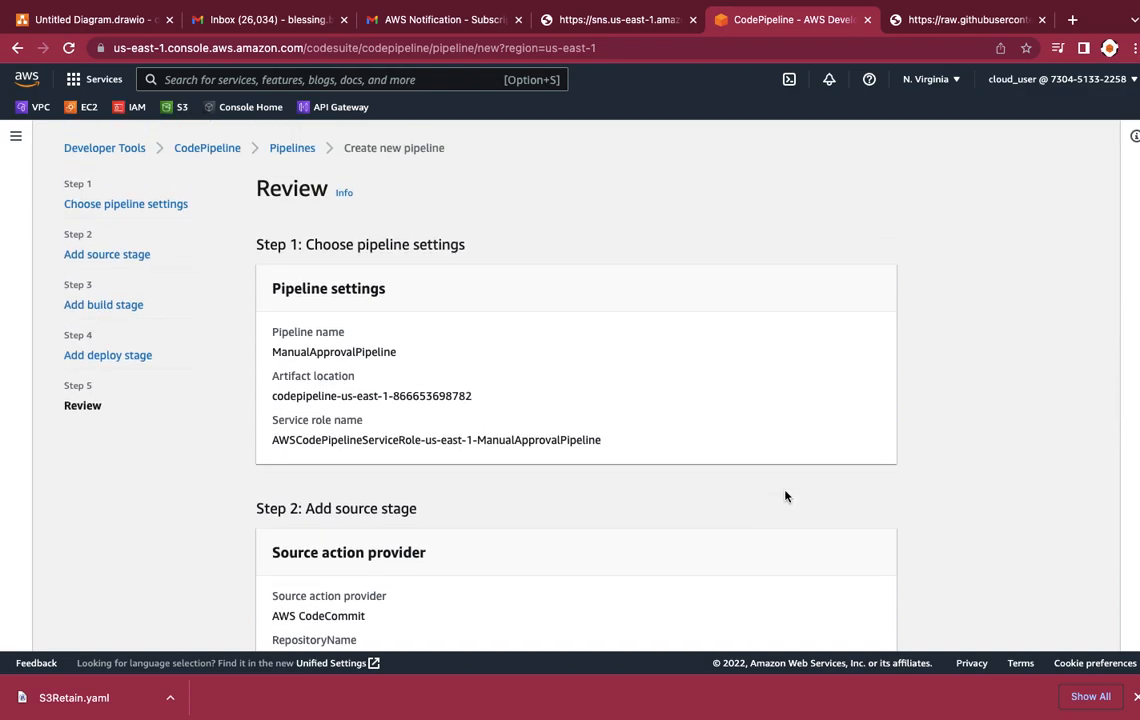
scroll(785, 496, down, 2)
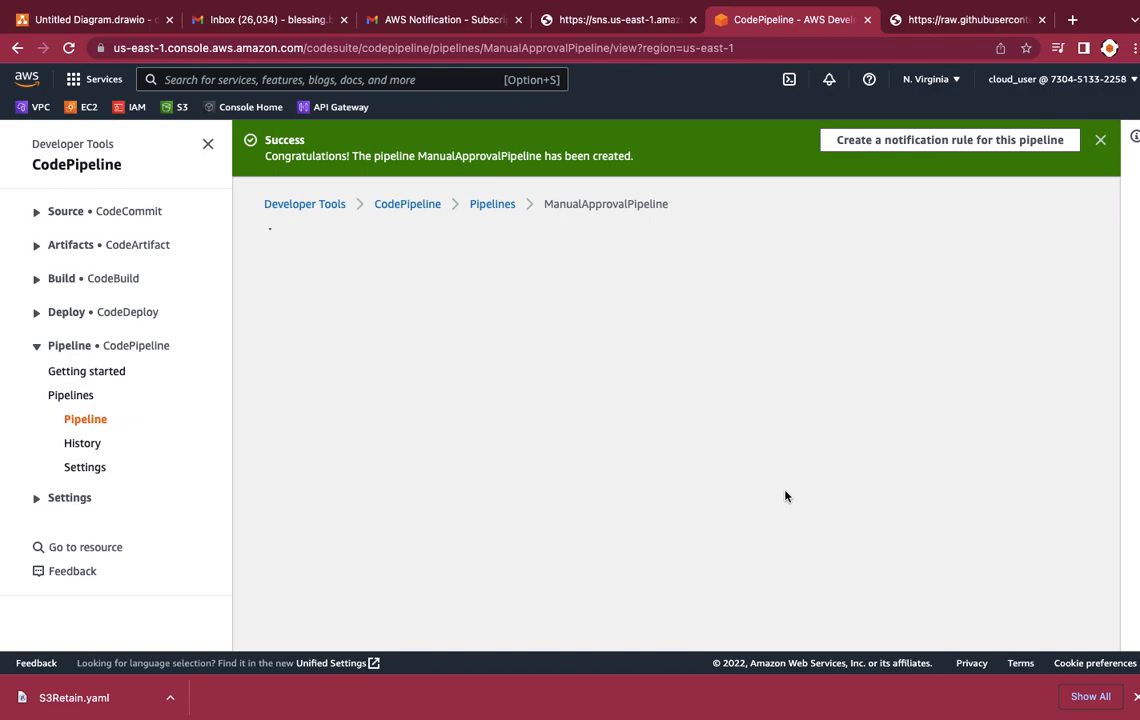
scroll(669, 374, down, 2)
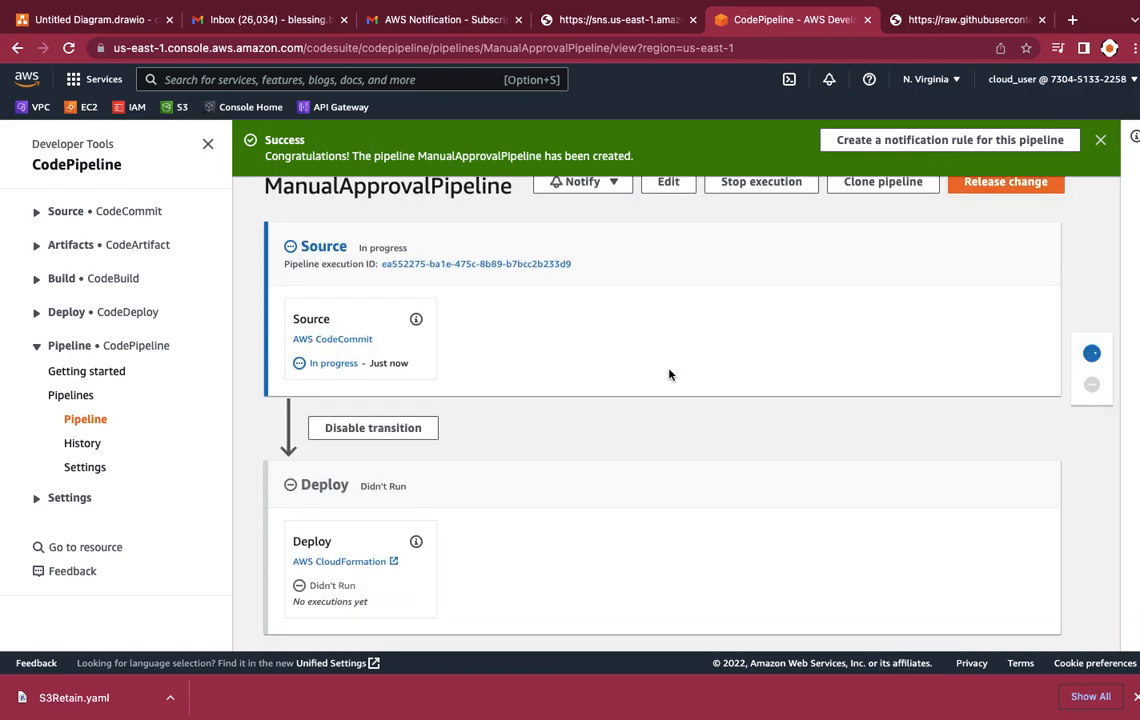
scroll(669, 374, up, 1)
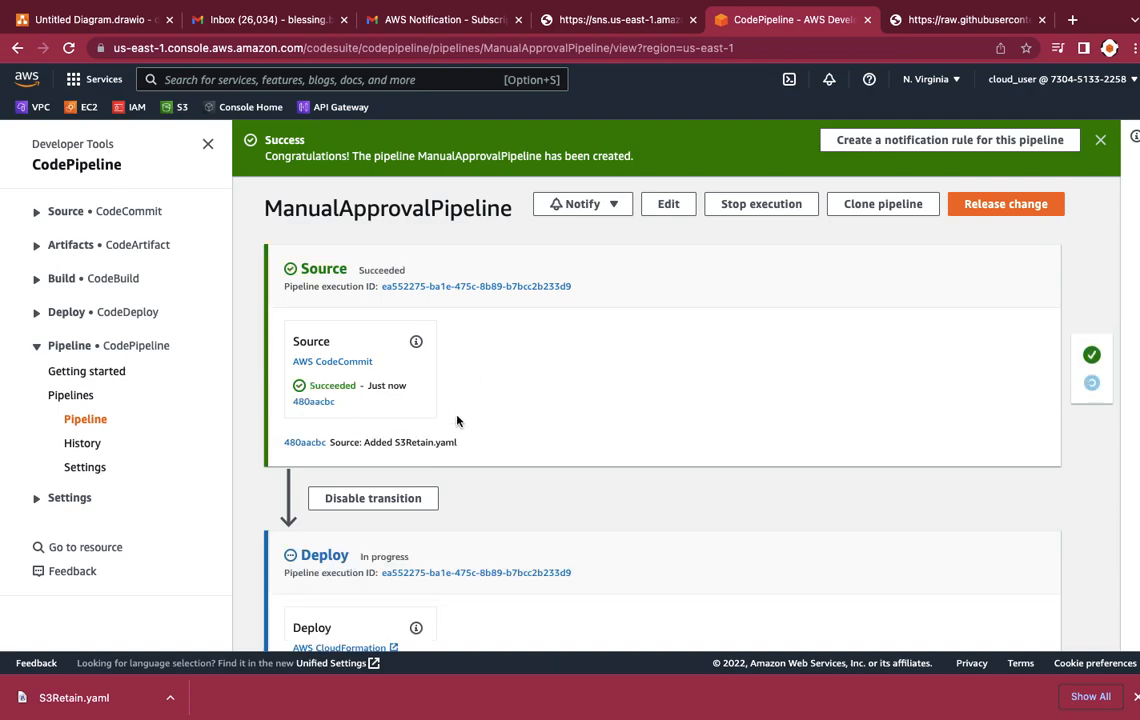
scroll(458, 420, down, 3)
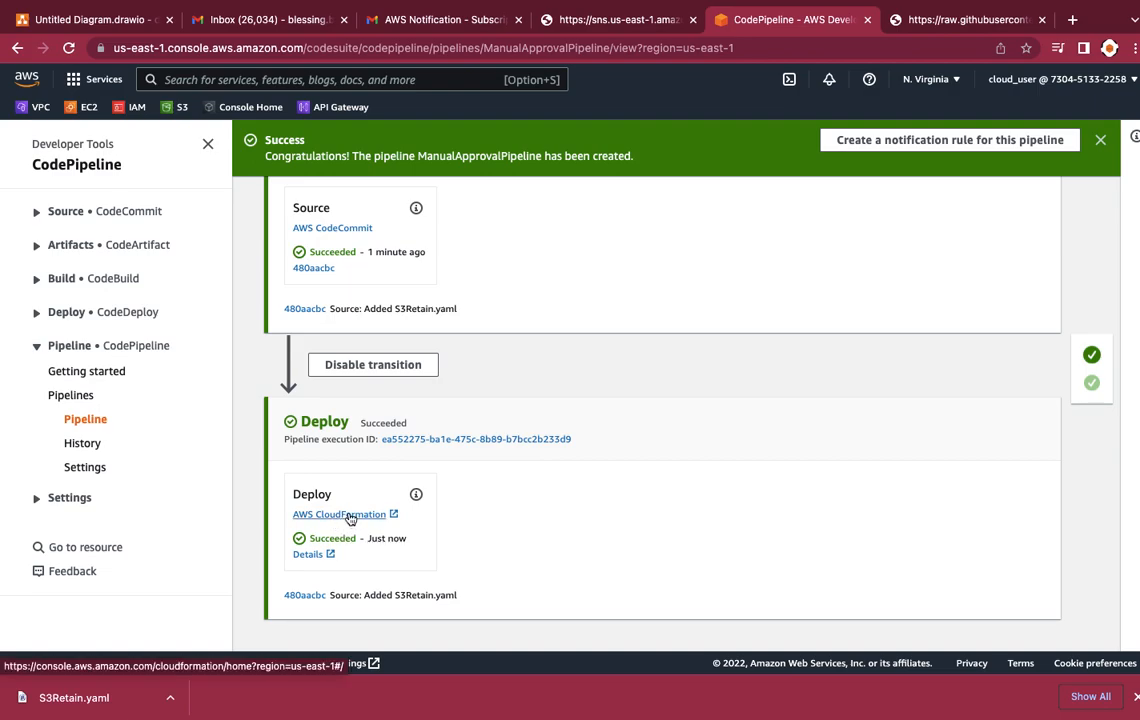
Step: Open the Deploy action's AWS CloudFormation link in a separate browser tab and switch to it
right_click(349, 518)
key(Escape)
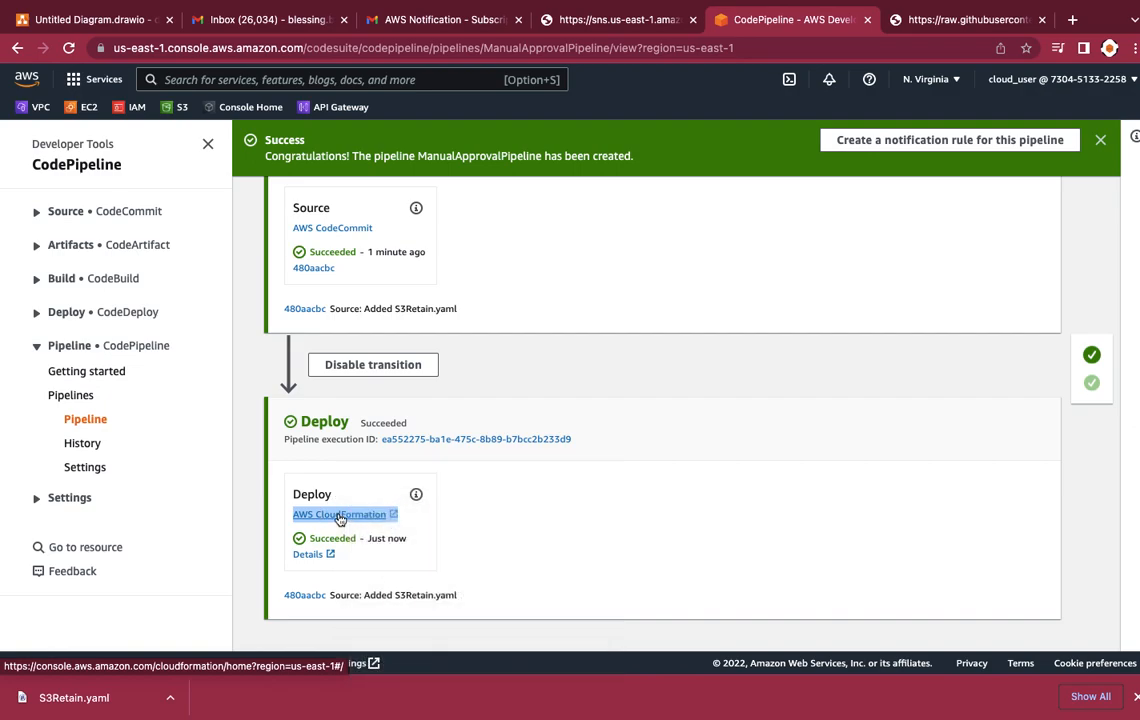
right_click(339, 519)
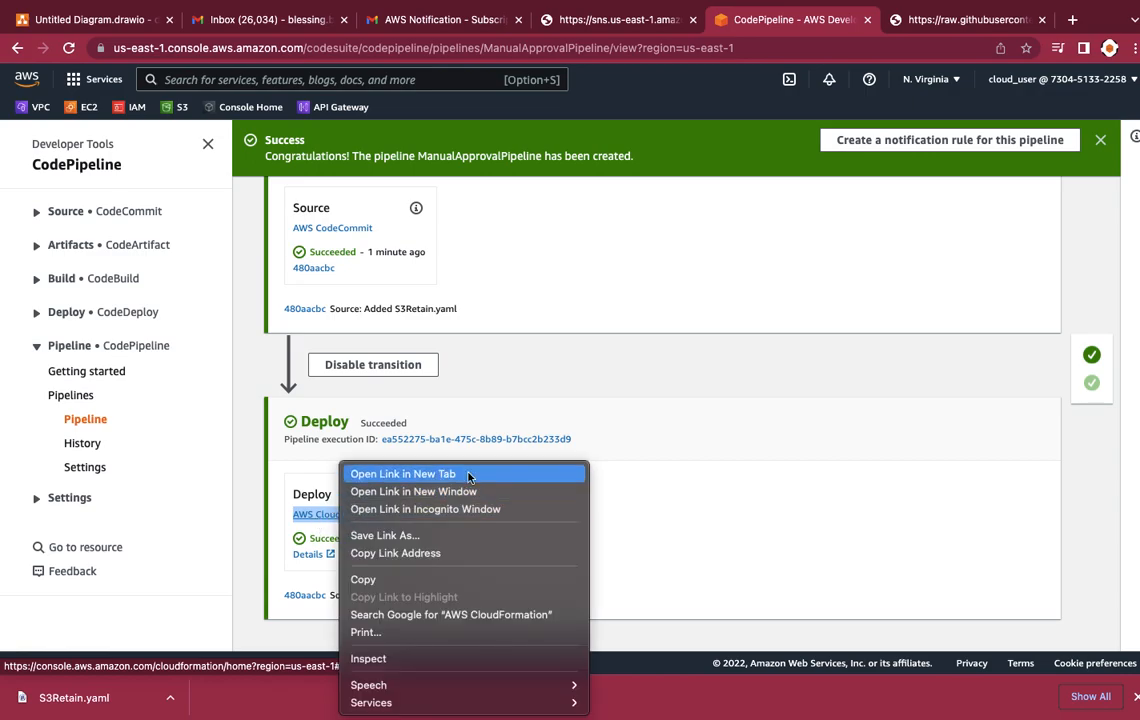
click(644, 400)
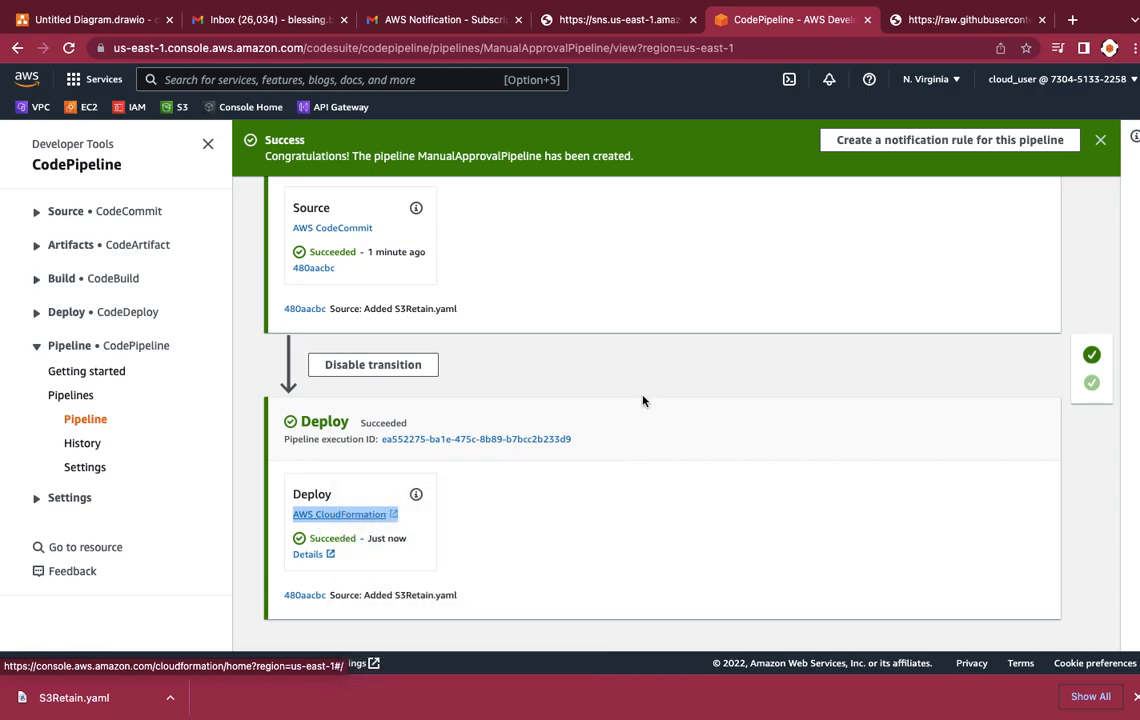
right_click(369, 516)
click(414, 474)
click(836, 20)
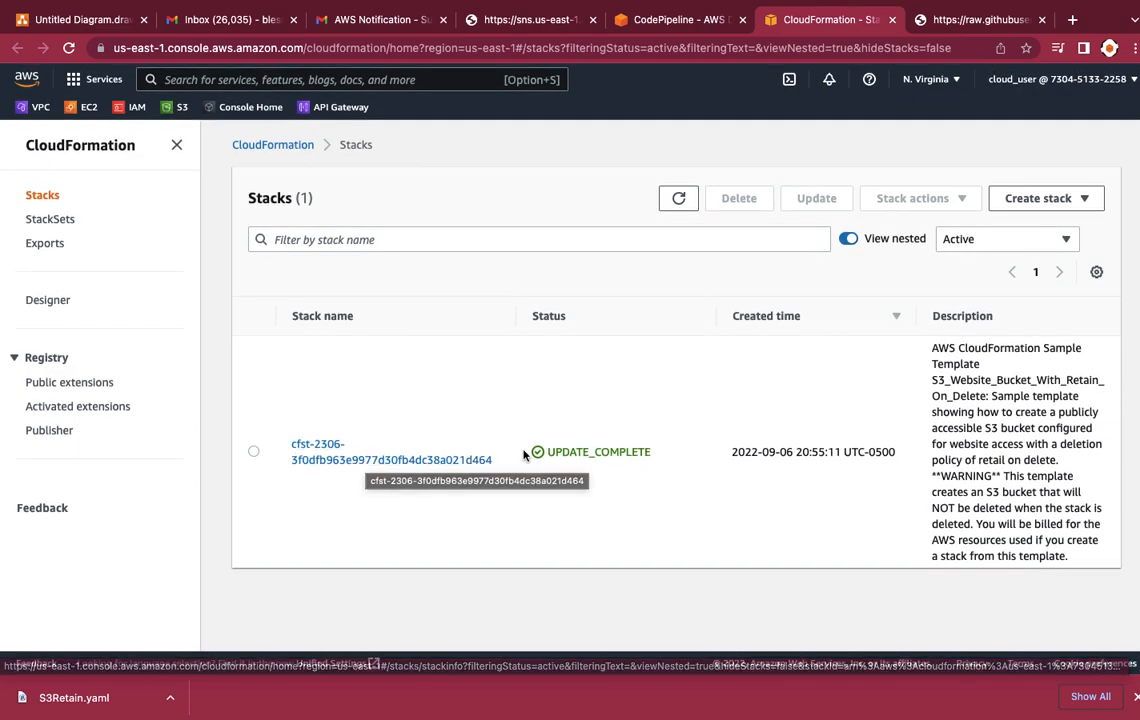
Step: Open the deployed cfst-2306 stack and examine its status, description, IAM role and tags
click(375, 461)
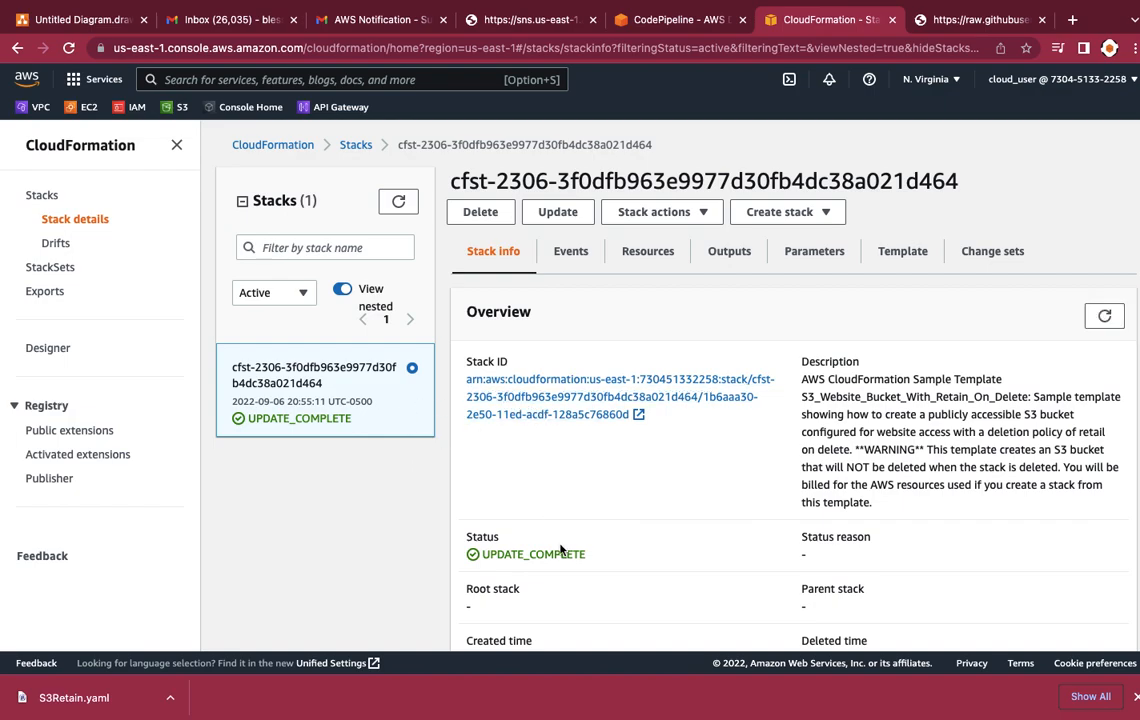
scroll(560, 550, down, 3)
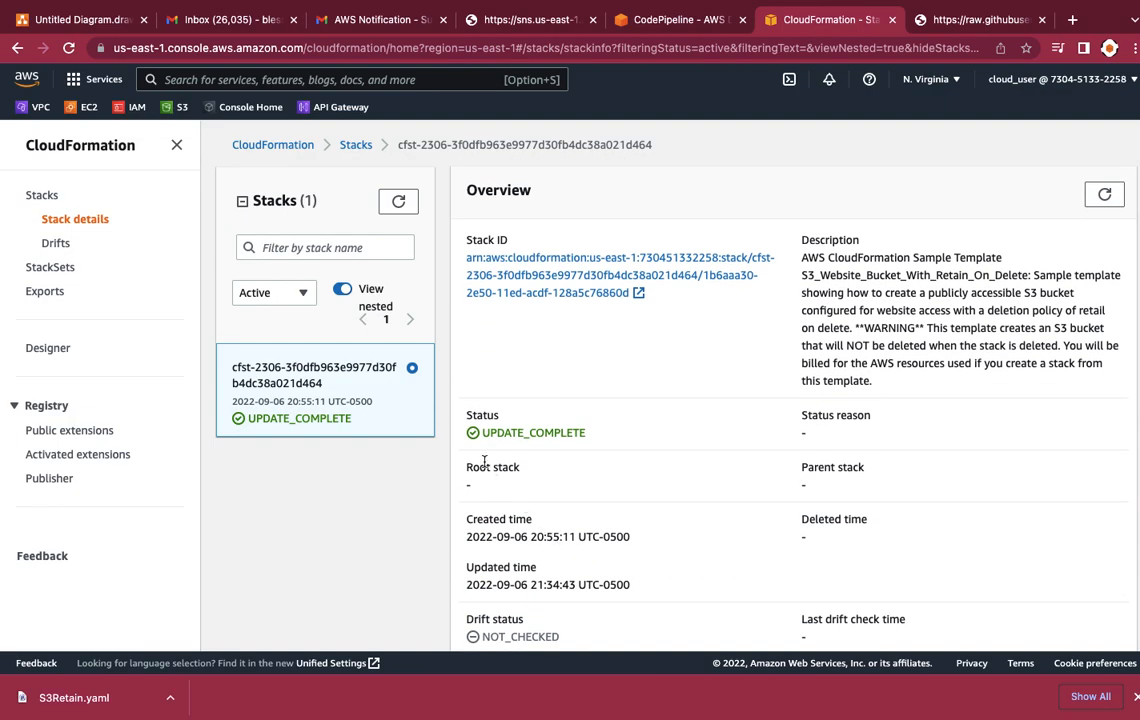
click(313, 421)
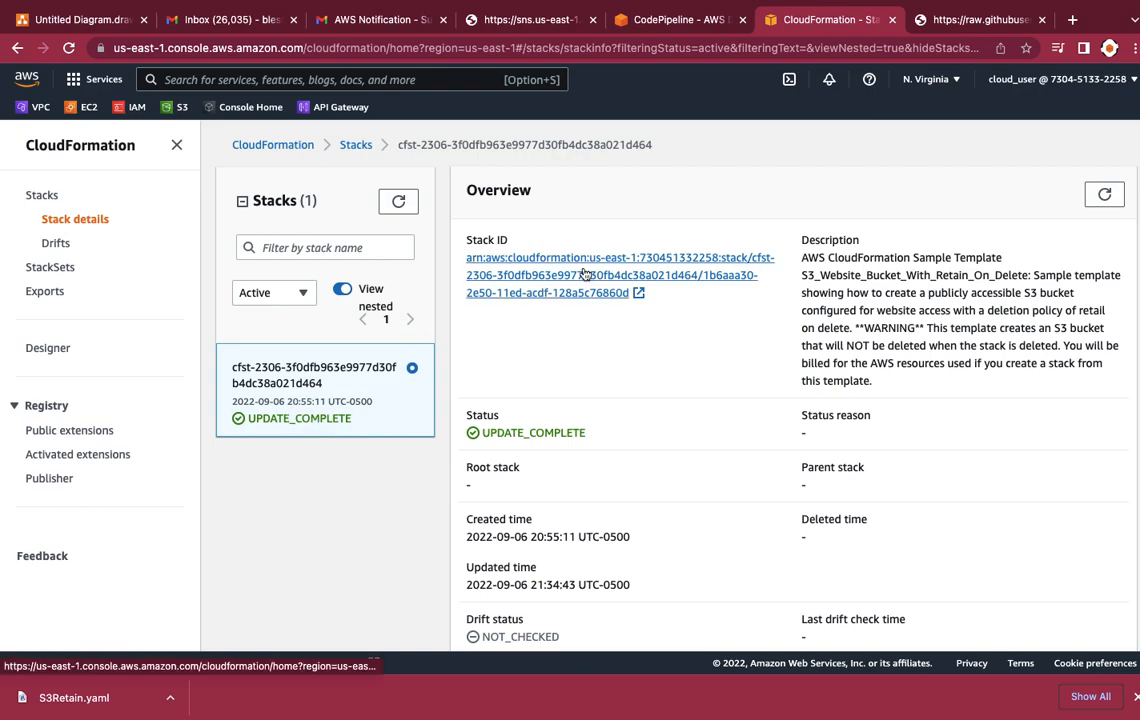
scroll(608, 456, down, 2)
scroll(624, 481, up, 2)
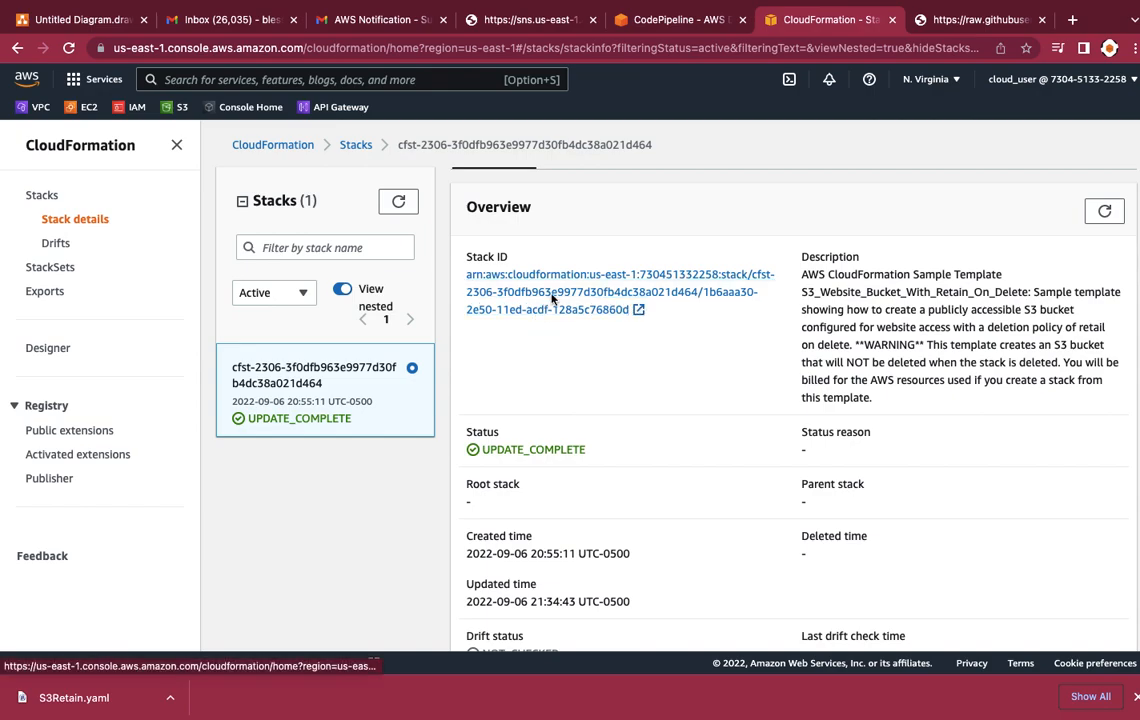
scroll(583, 387, down, 1)
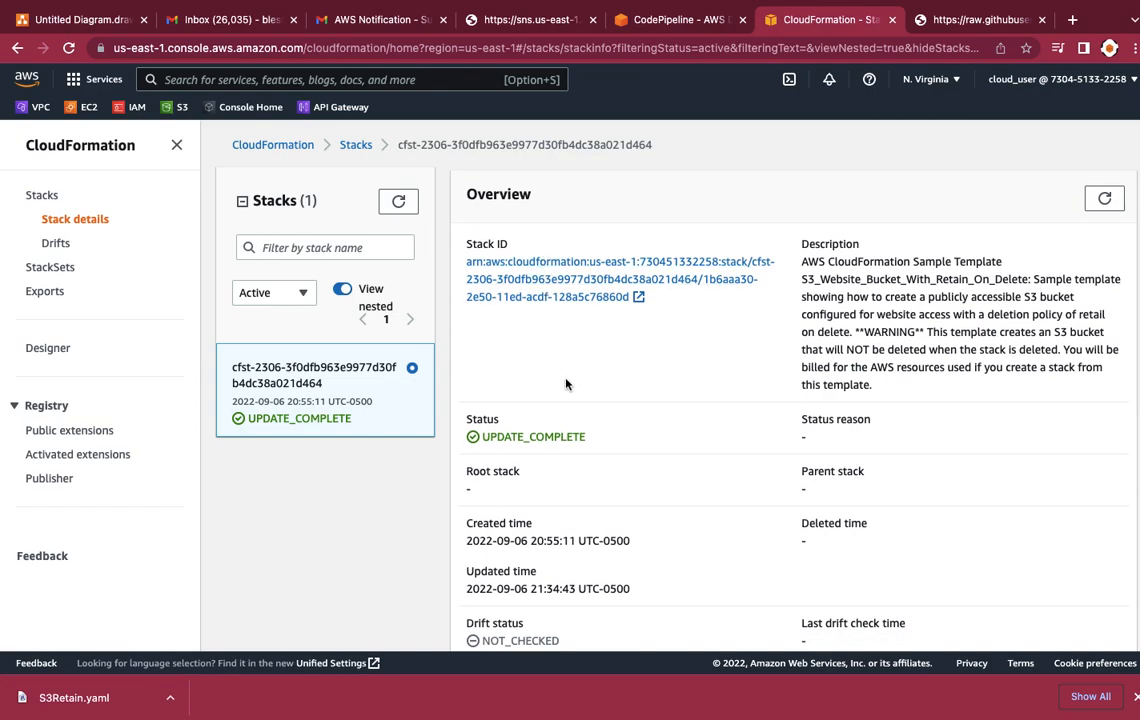
scroll(568, 400, down, 2)
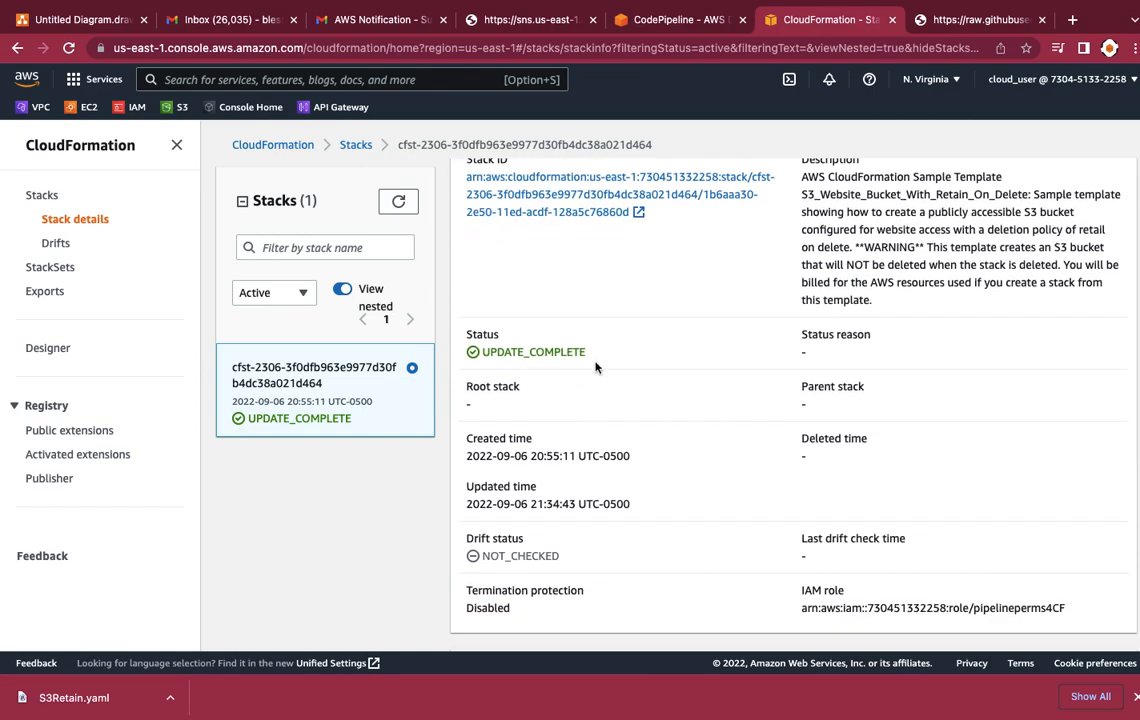
scroll(543, 444, down, 2)
scroll(543, 444, down, 5)
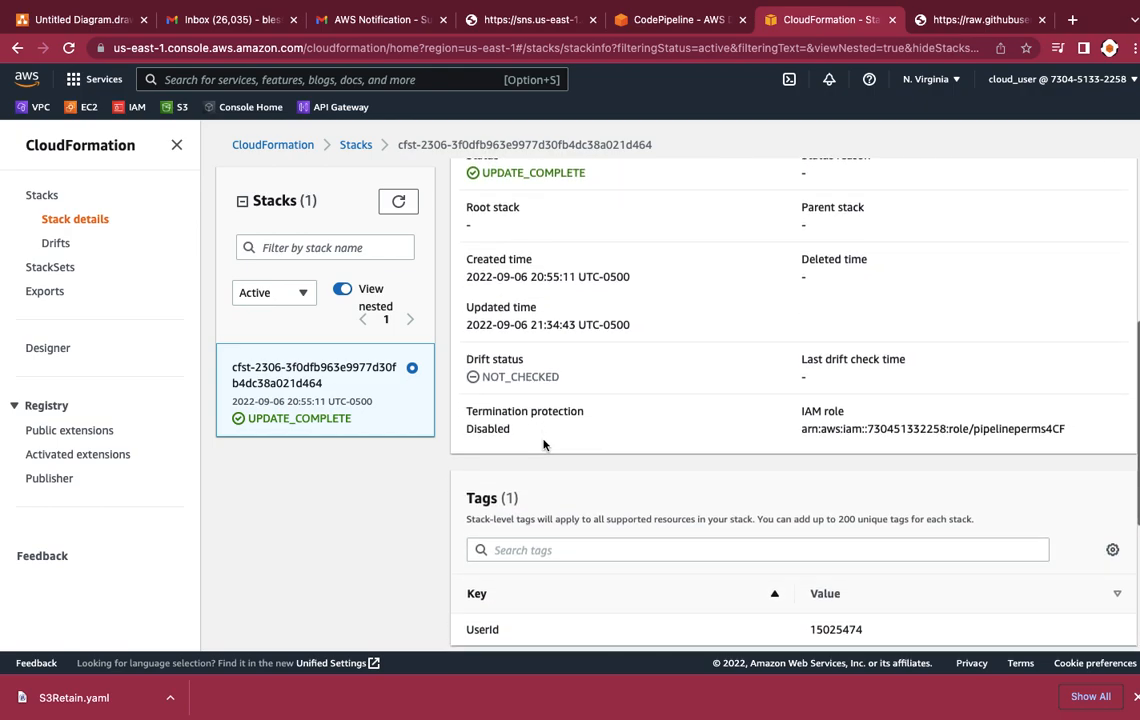
scroll(543, 445, down, 3)
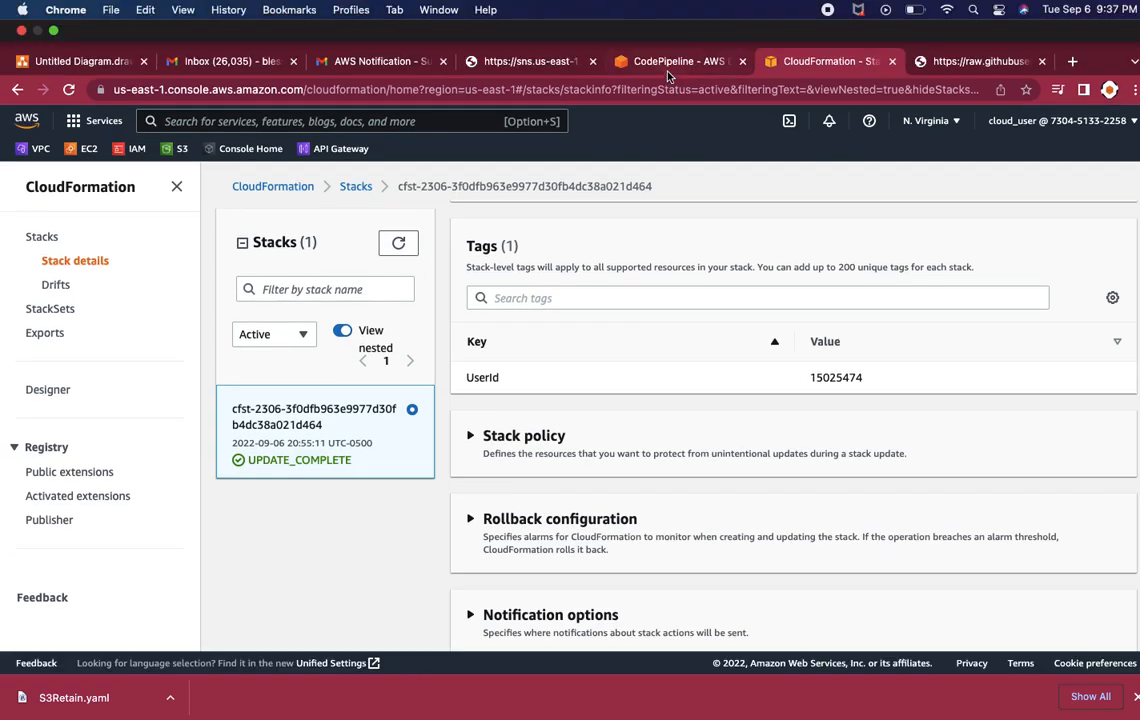
Step: Return to the ManualApprovalPipeline overview in CodePipeline
click(665, 70)
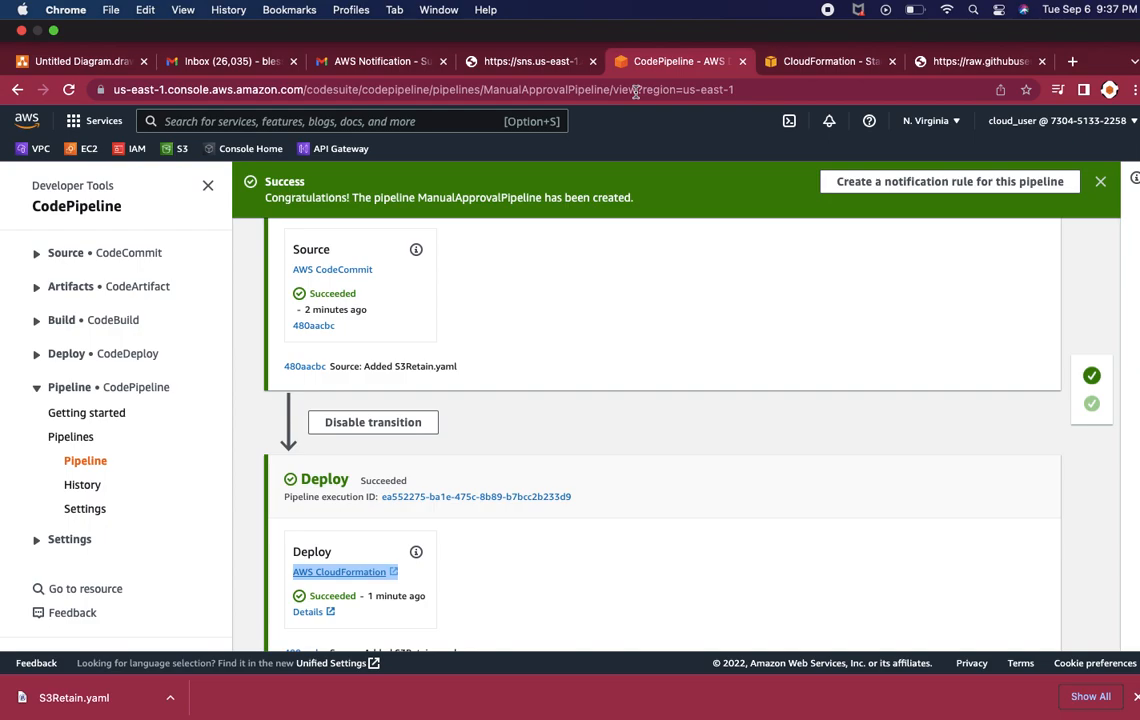
scroll(650, 205, up, 3)
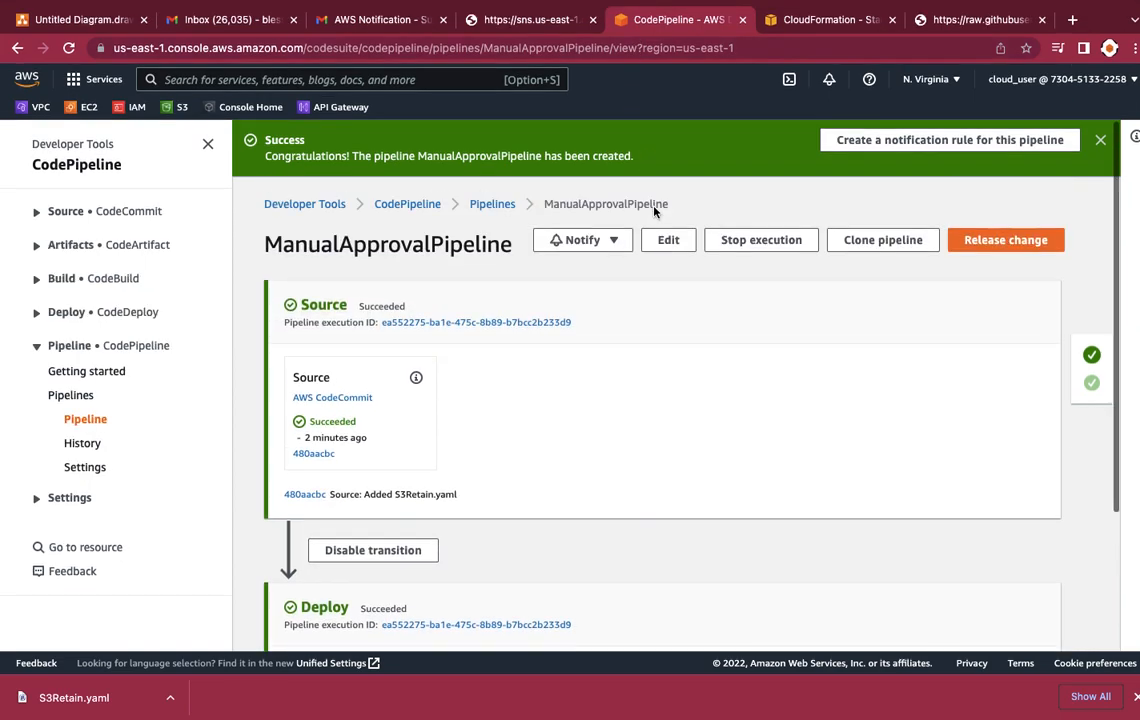
Step: Edit ManualApprovalPipeline and add a stage named manualapproval between the Source and Deploy stages
scroll(606, 360, down, 3)
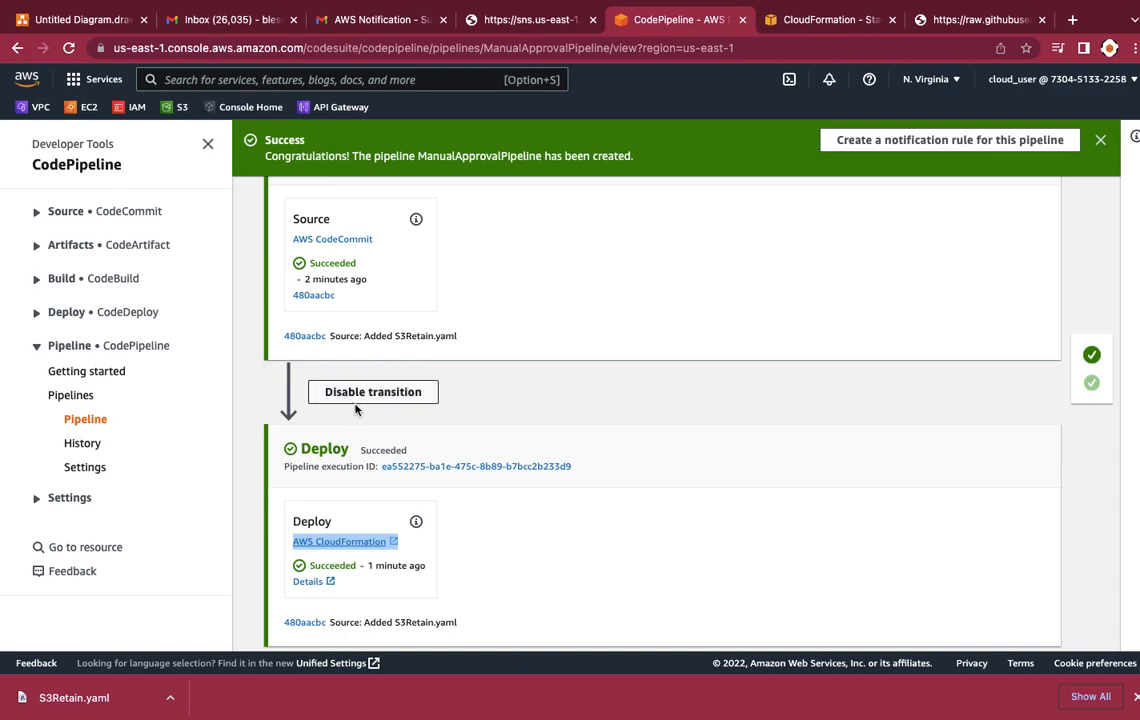
scroll(651, 349, up, 3)
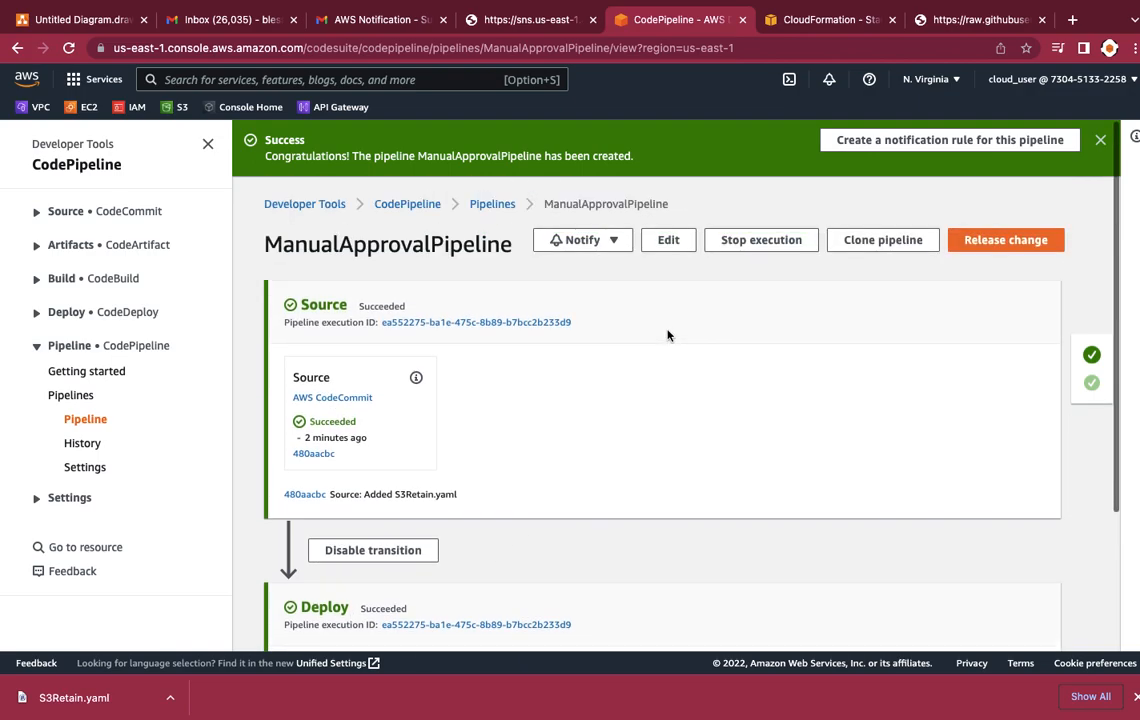
click(669, 241)
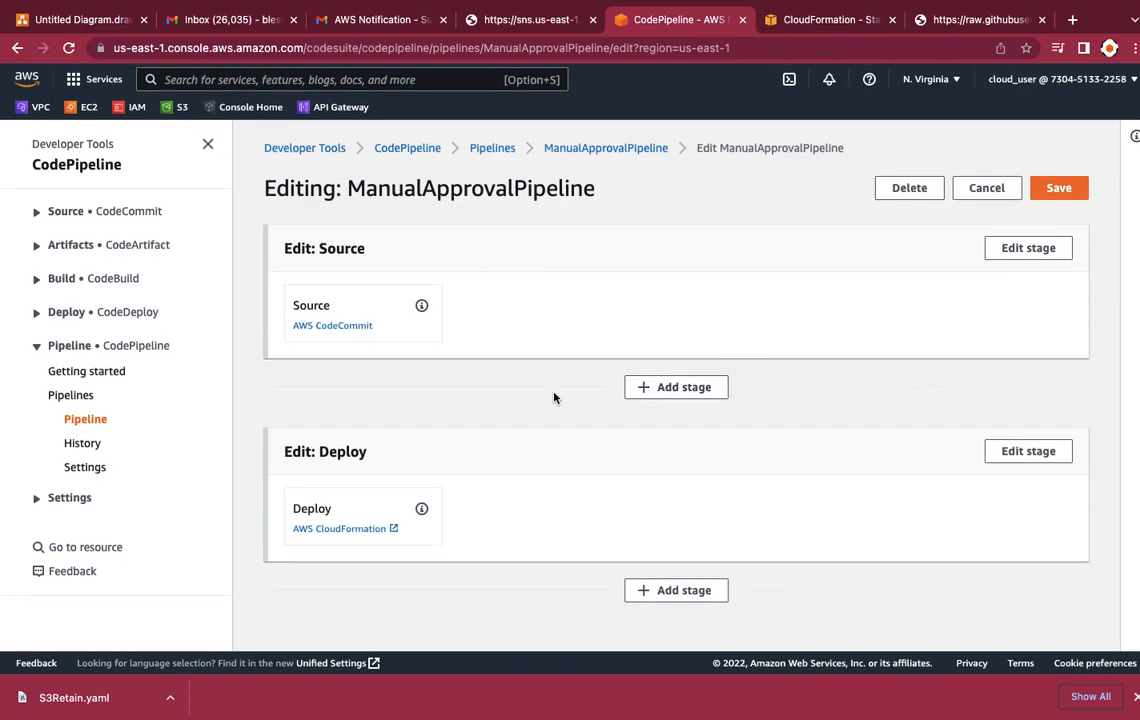
click(659, 390)
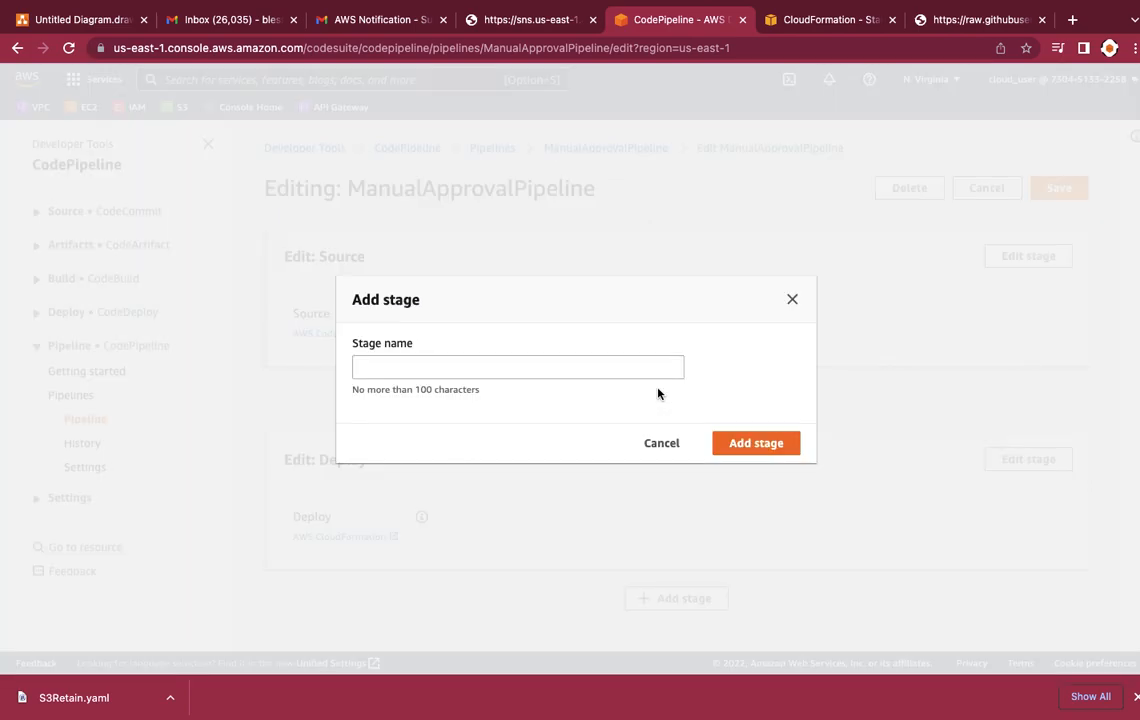
click(442, 368)
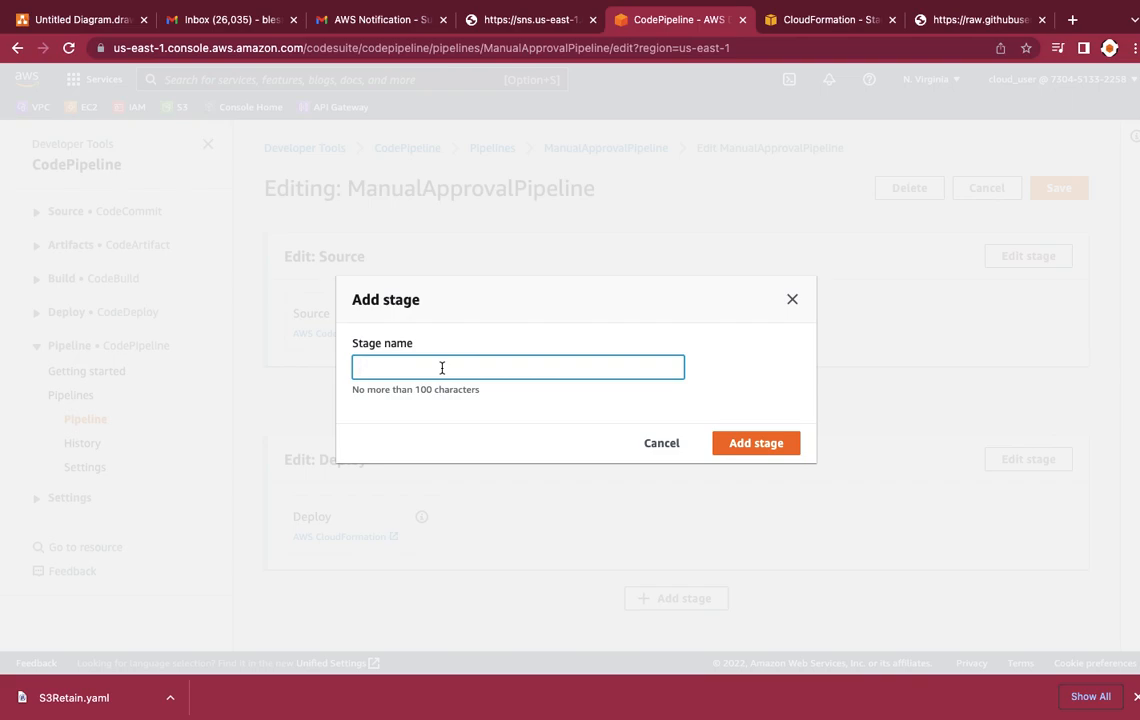
text(manualapprove)
key(BackSpace)
text(al)
click(757, 458)
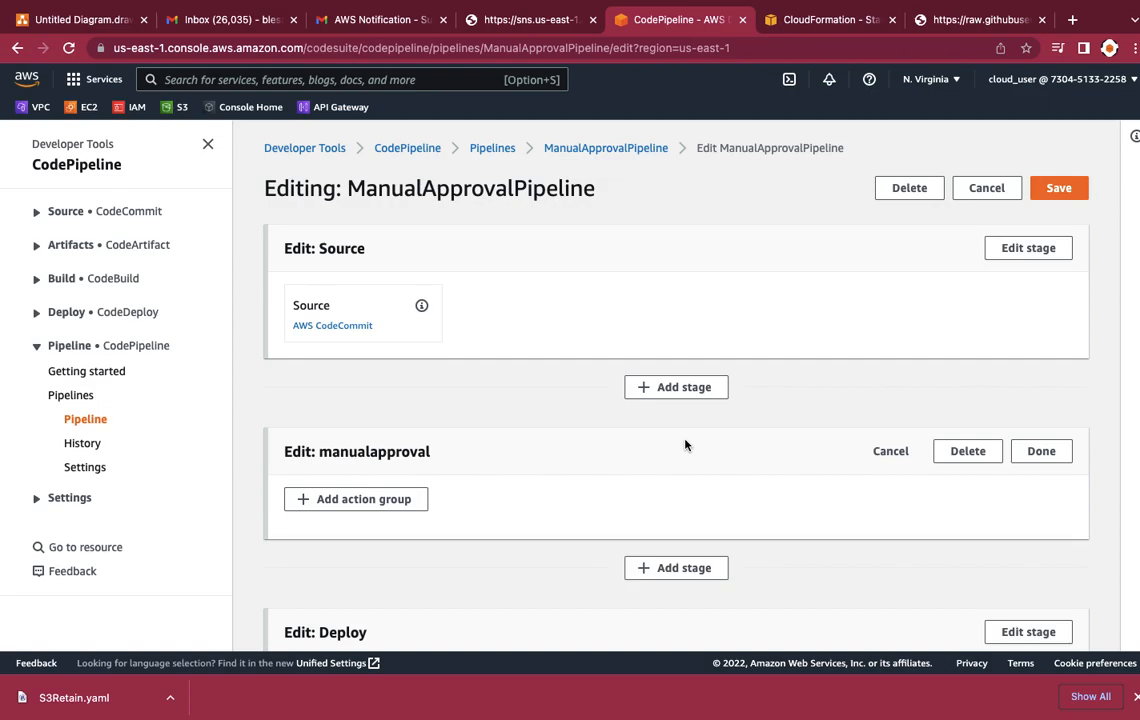
Step: Add an action group to the manualapproval stage with an action named manualapproval and Manual approval as its provider
scroll(685, 445, down, 4)
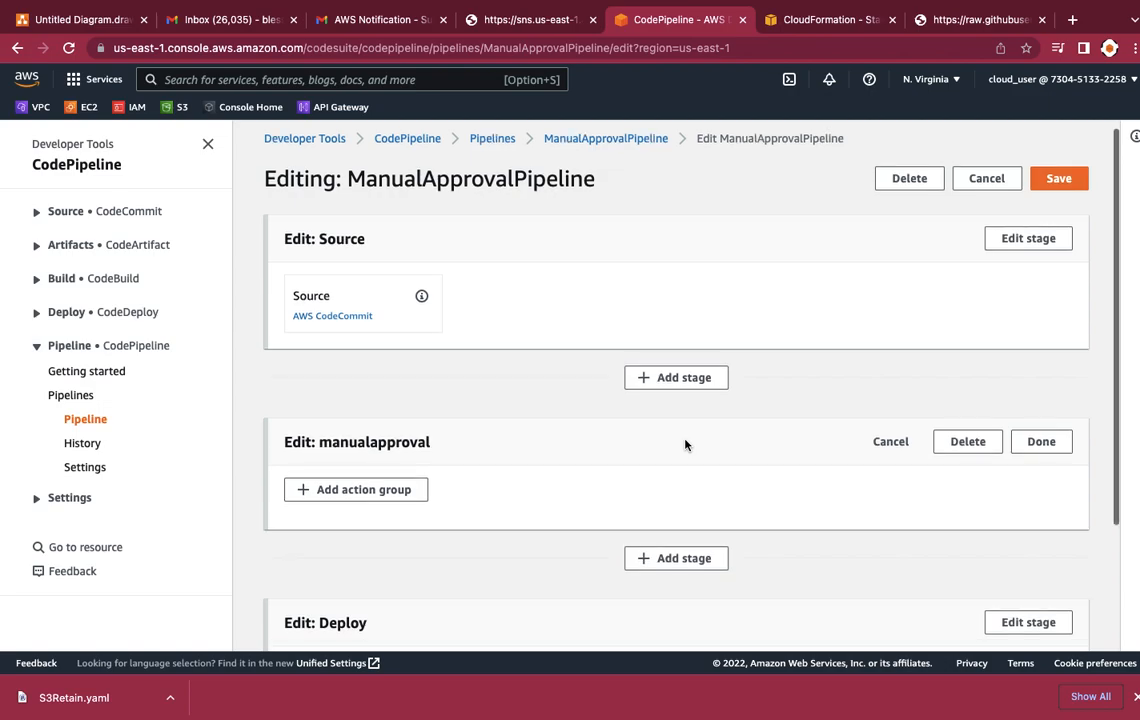
scroll(685, 445, up, 4)
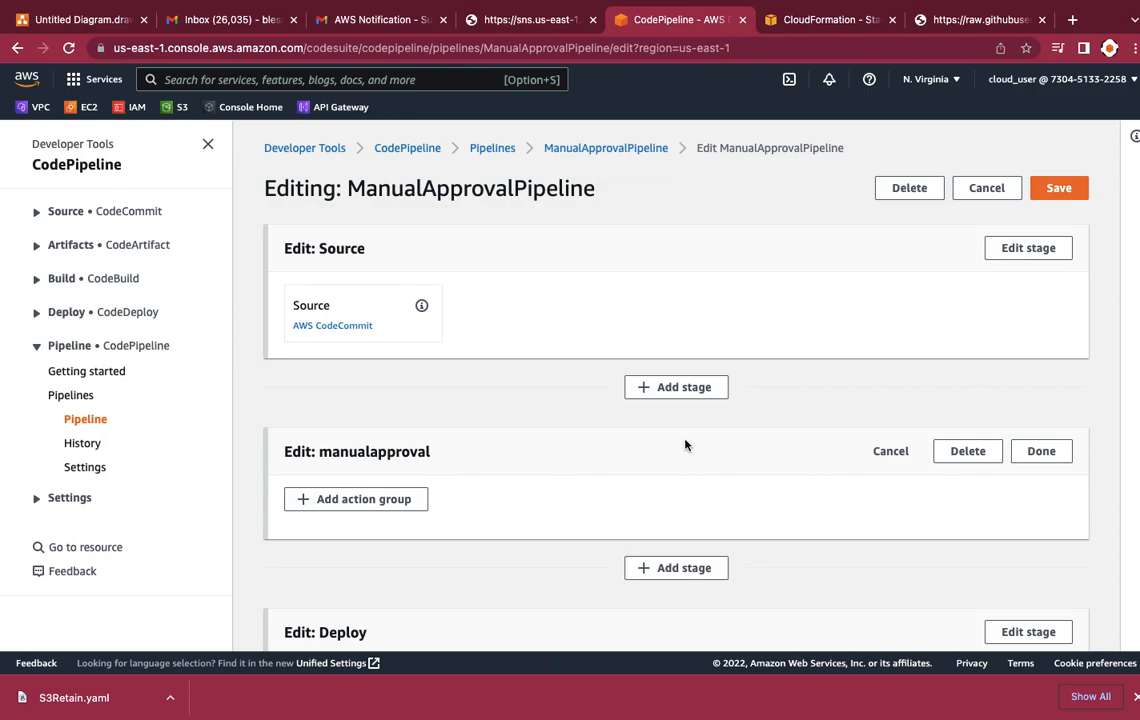
scroll(685, 445, down, 1)
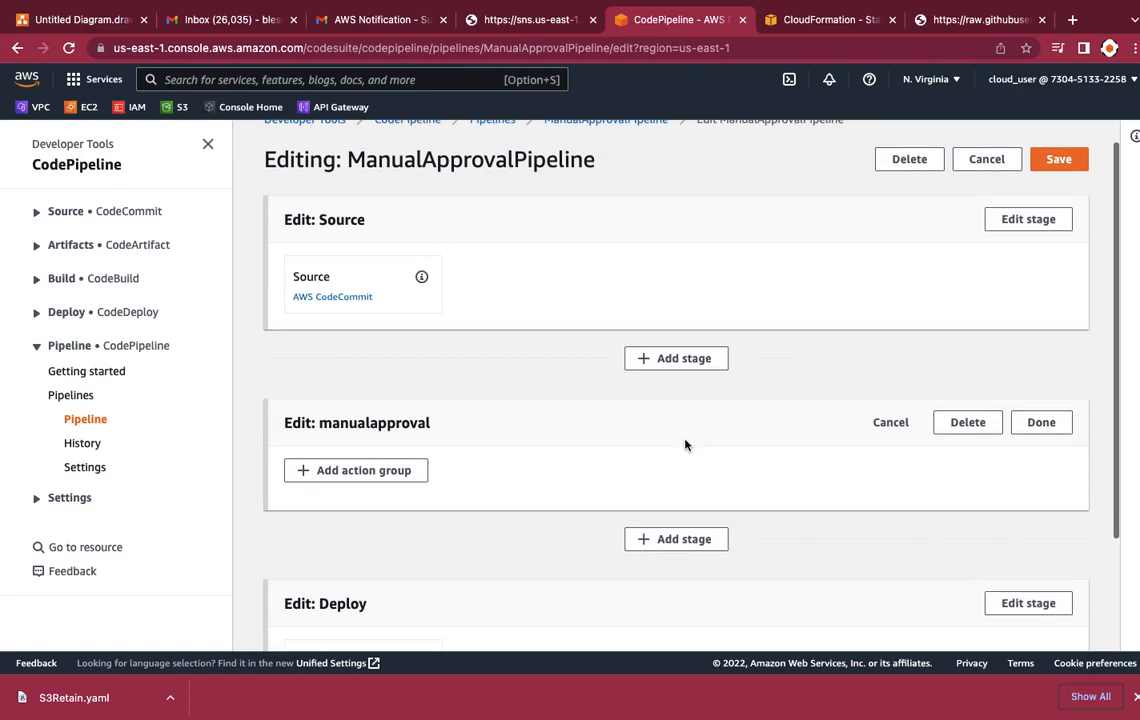
click(378, 472)
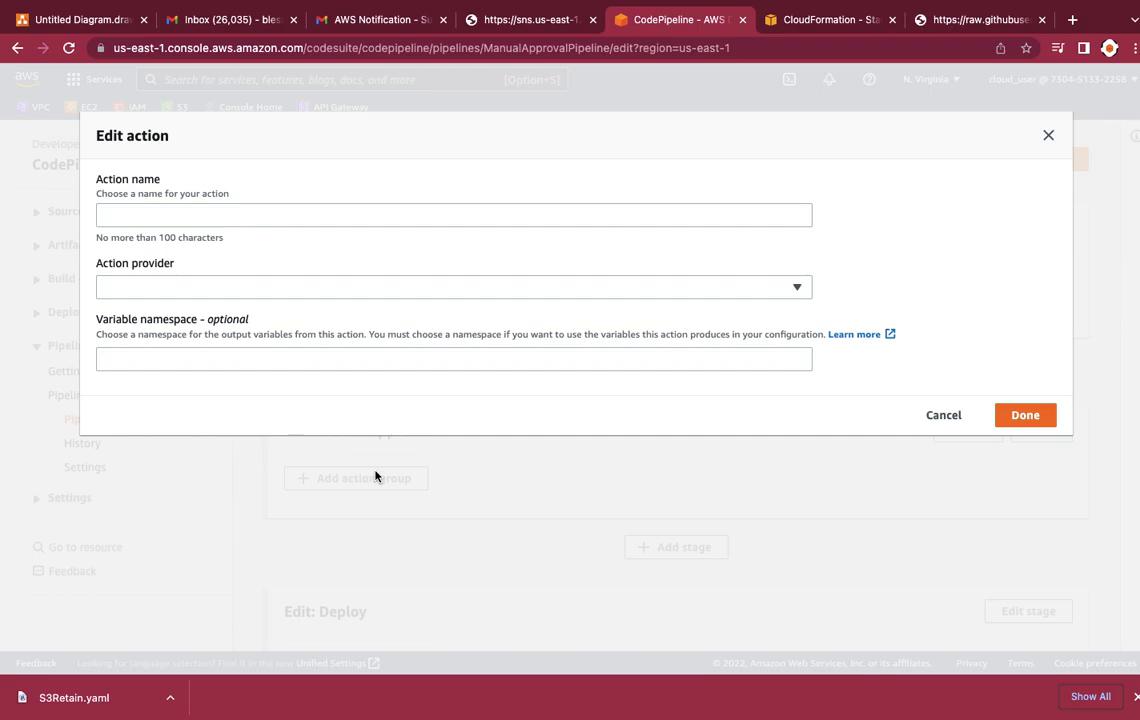
click(213, 214)
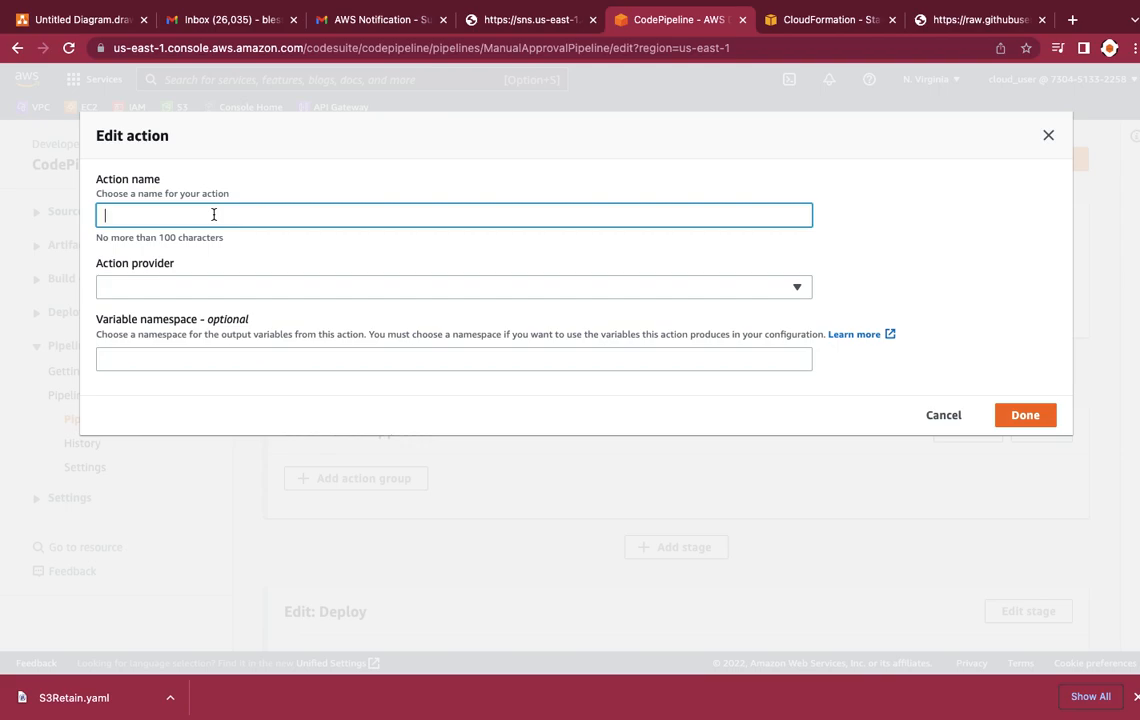
text(manualapproval)
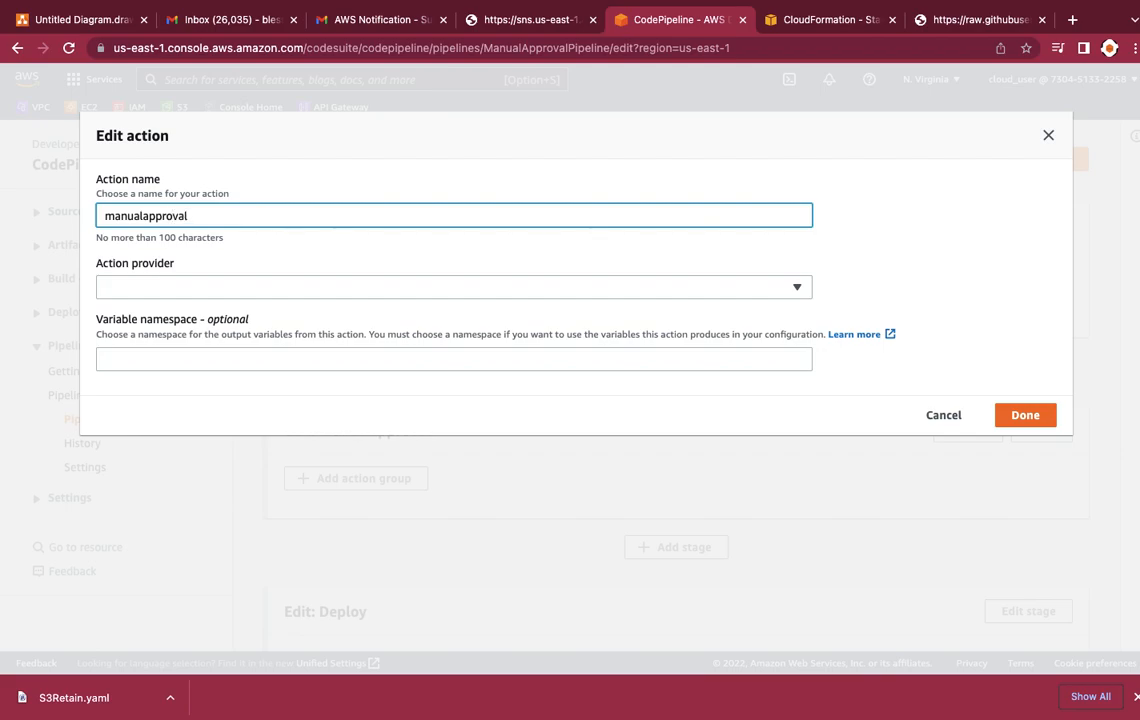
click(129, 291)
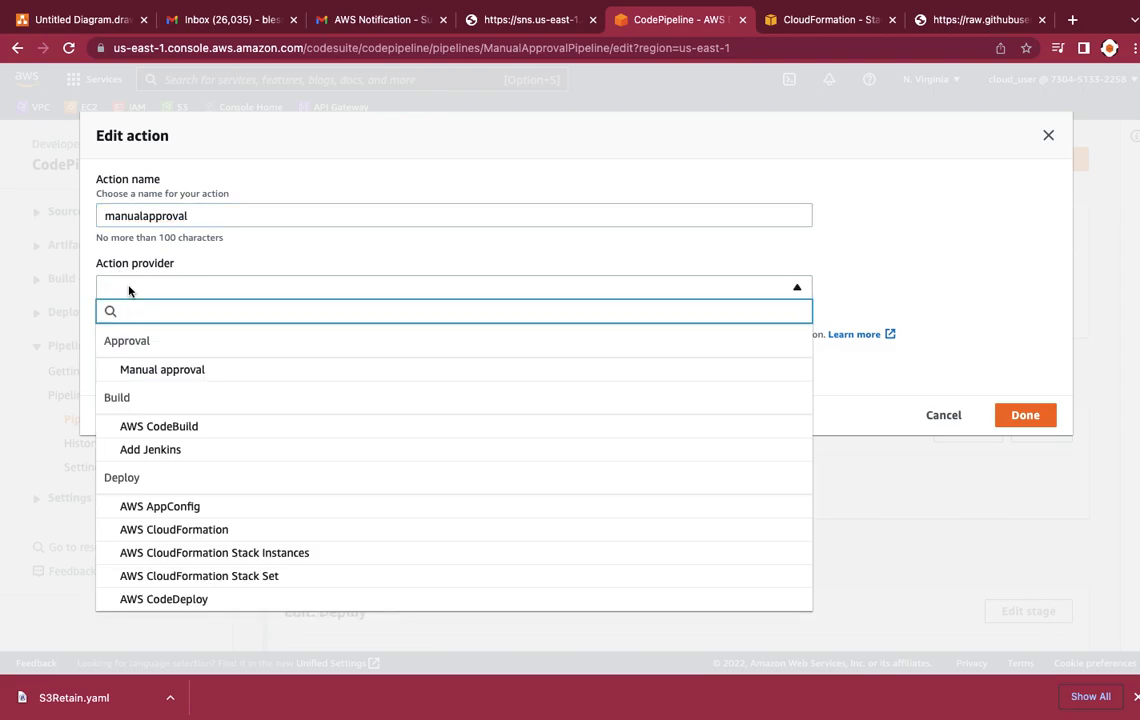
click(148, 372)
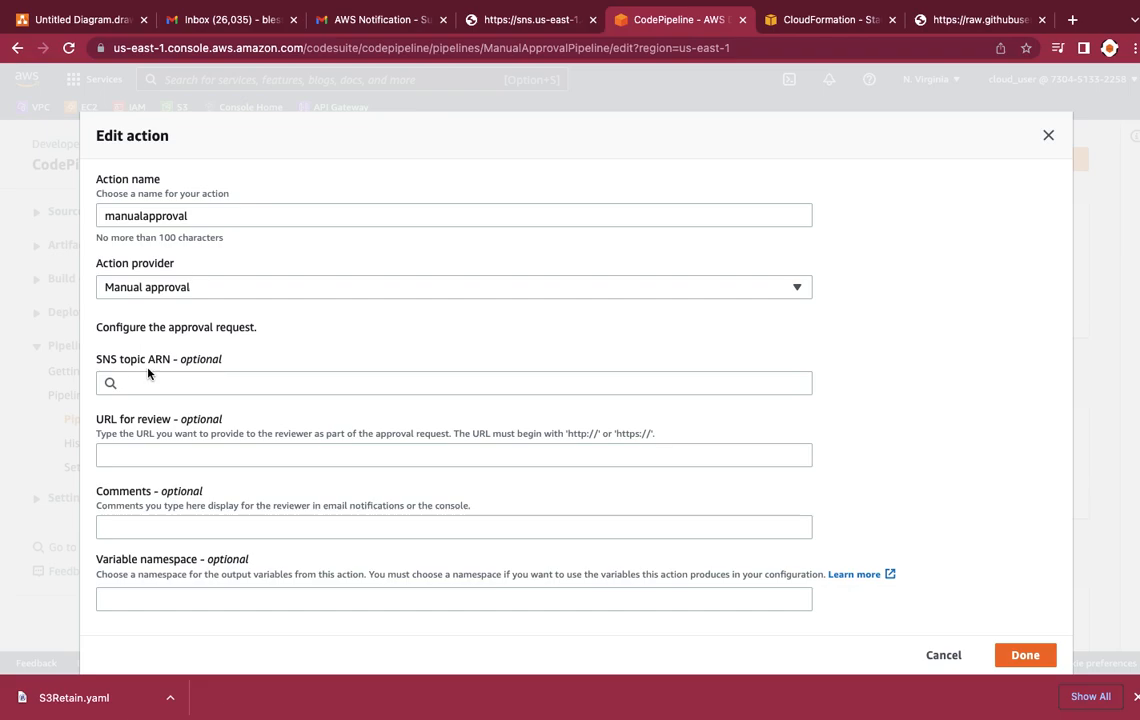
Step: Assign the manualapprove SNS topic to the approval action and finish the action, leaving the other optional fields blank
scroll(155, 390, down, 1)
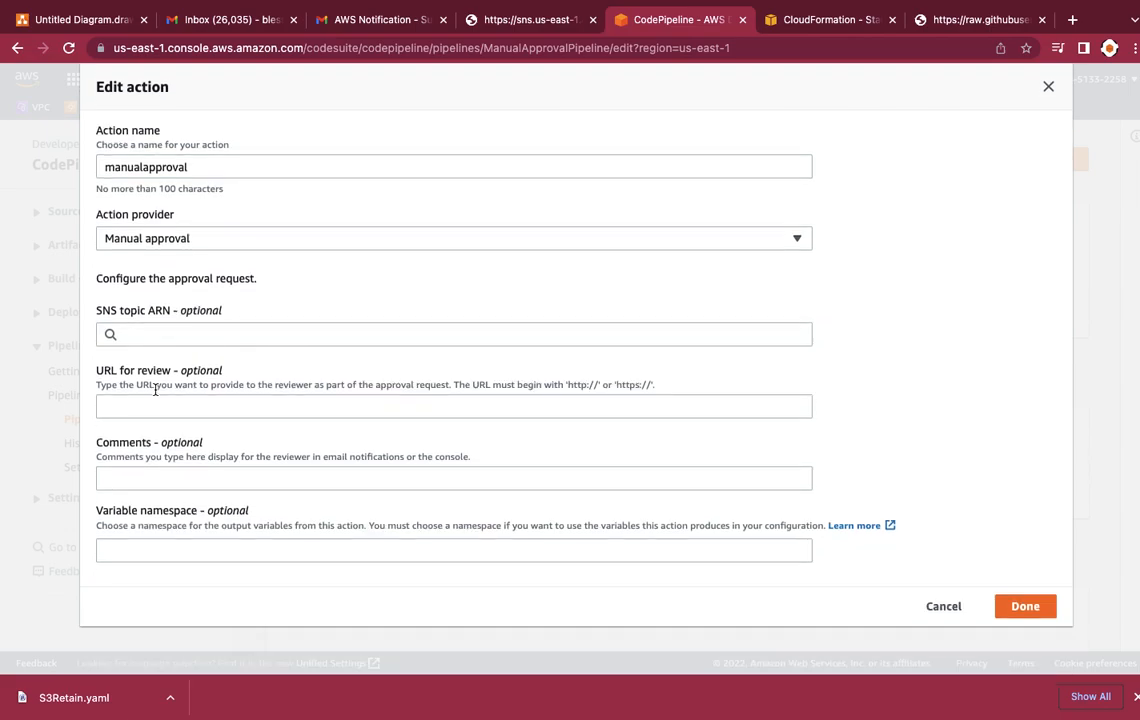
click(146, 332)
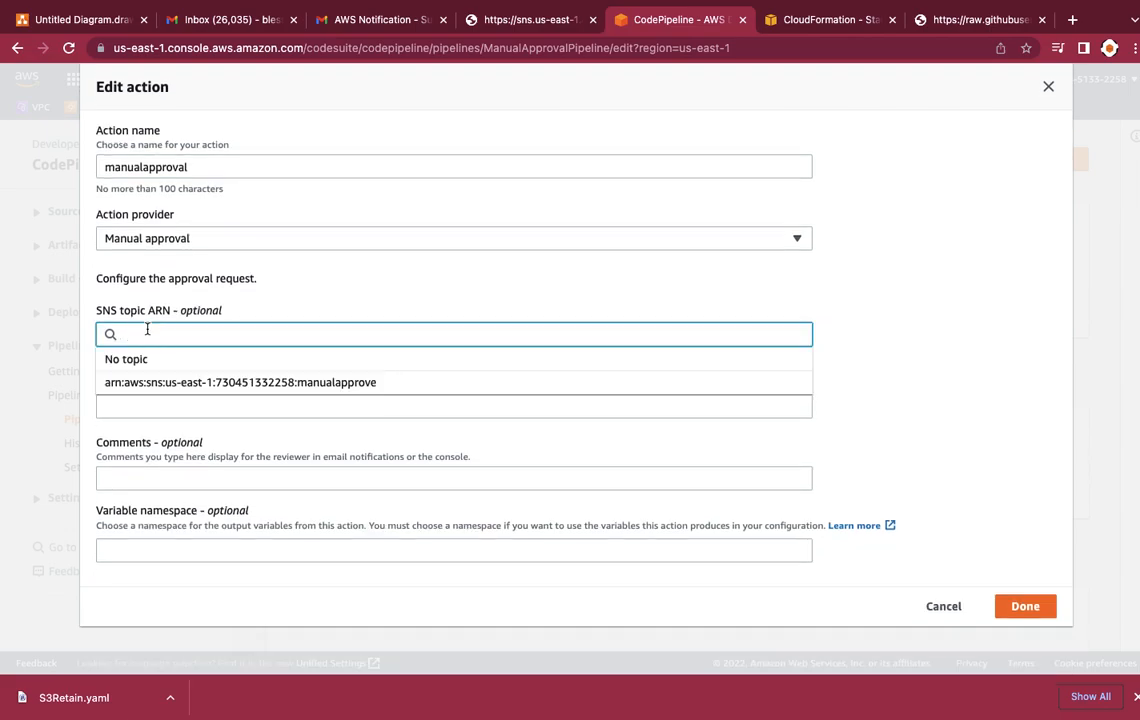
click(157, 384)
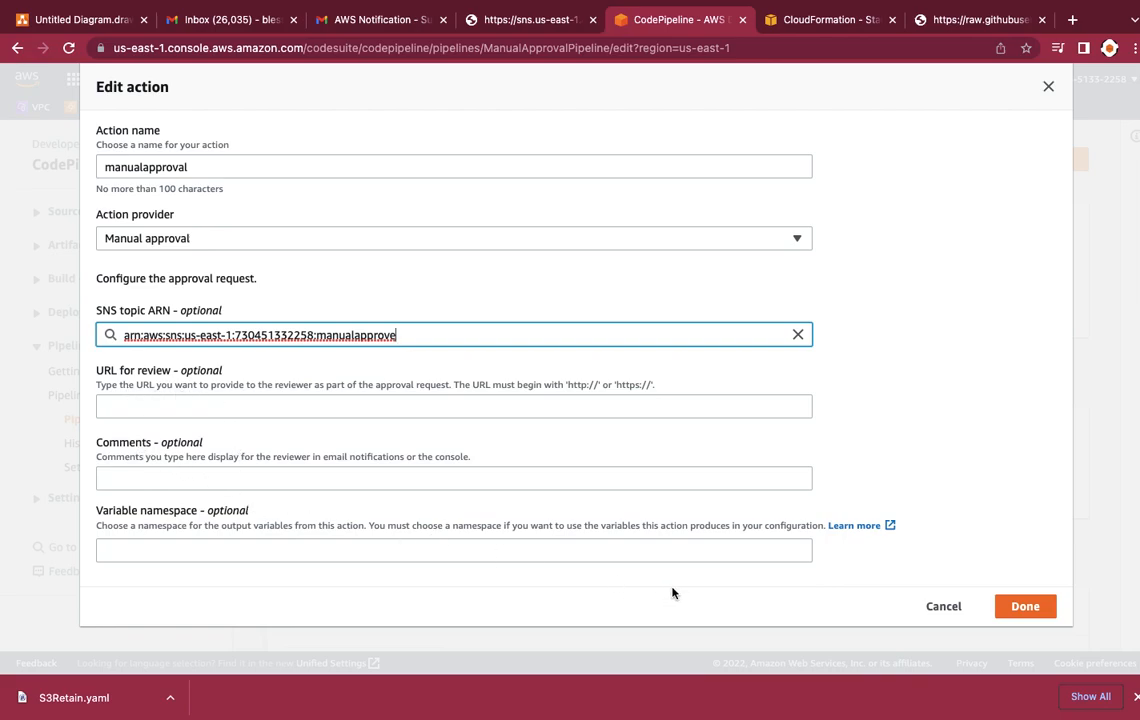
click(1024, 606)
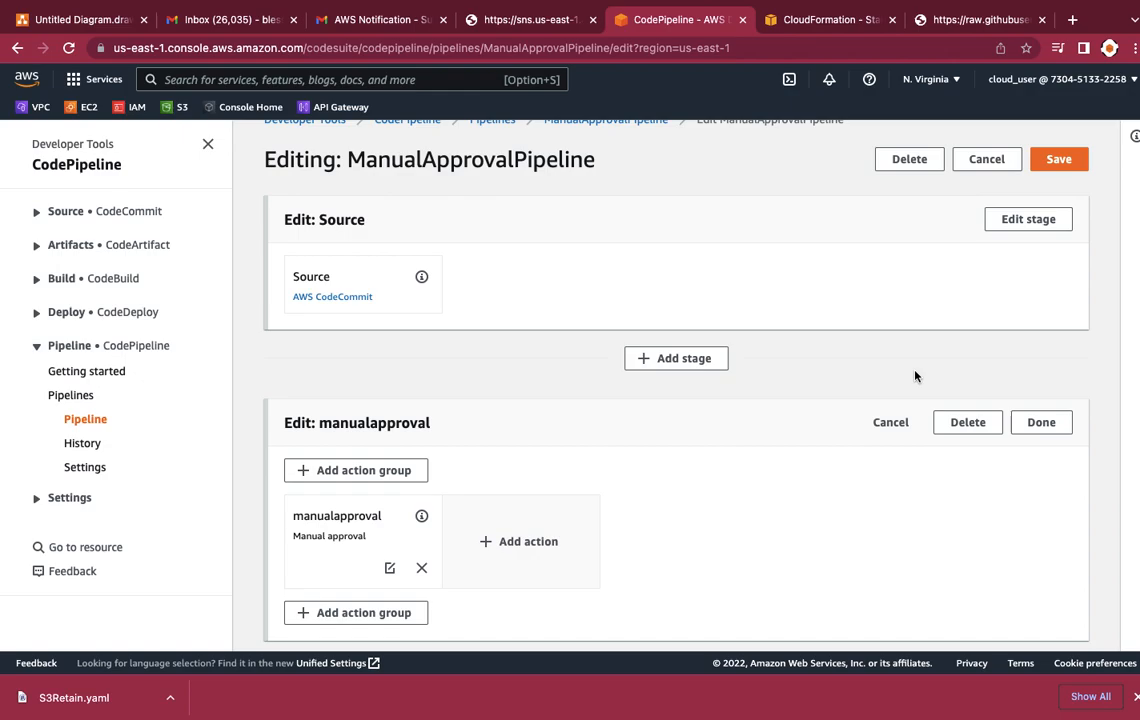
Step: Save the pipeline changes and check the manualapproval stage's place in the pipeline overview
click(1058, 160)
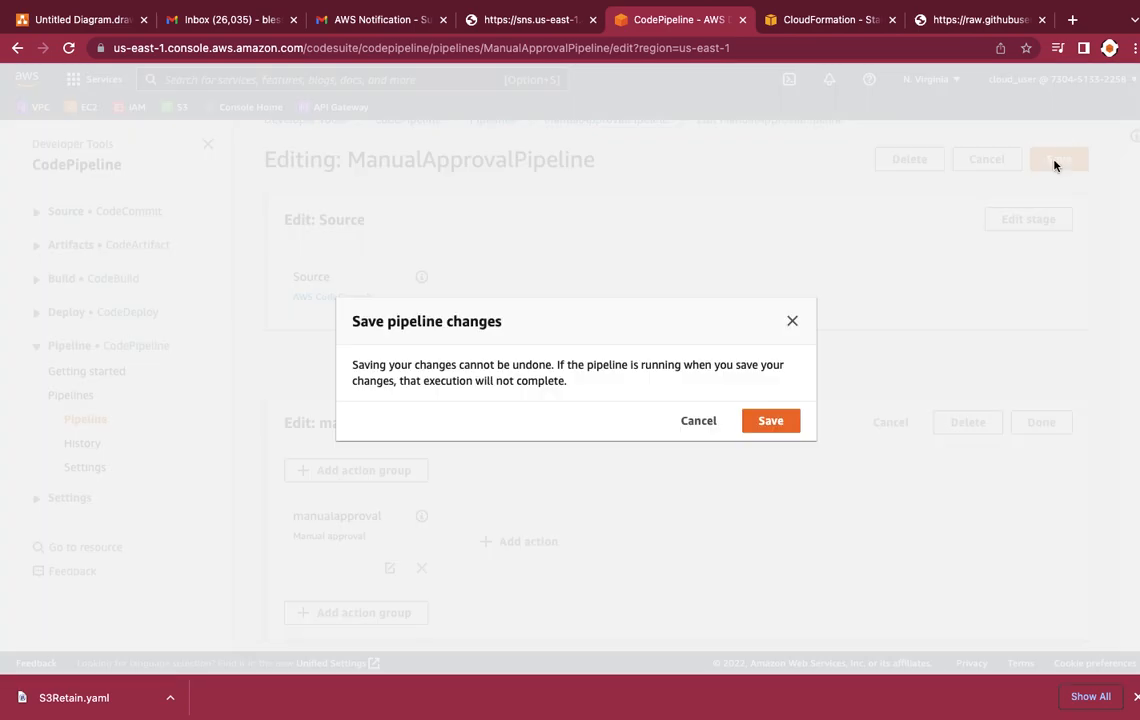
click(778, 421)
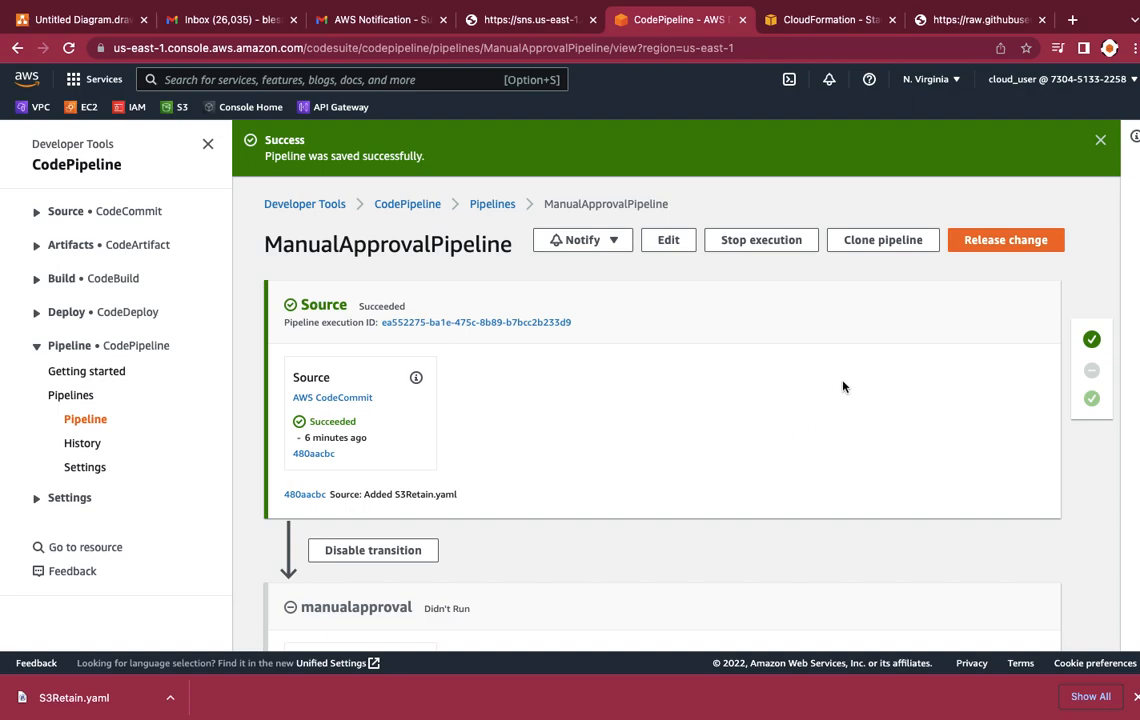
scroll(843, 387, down, 5)
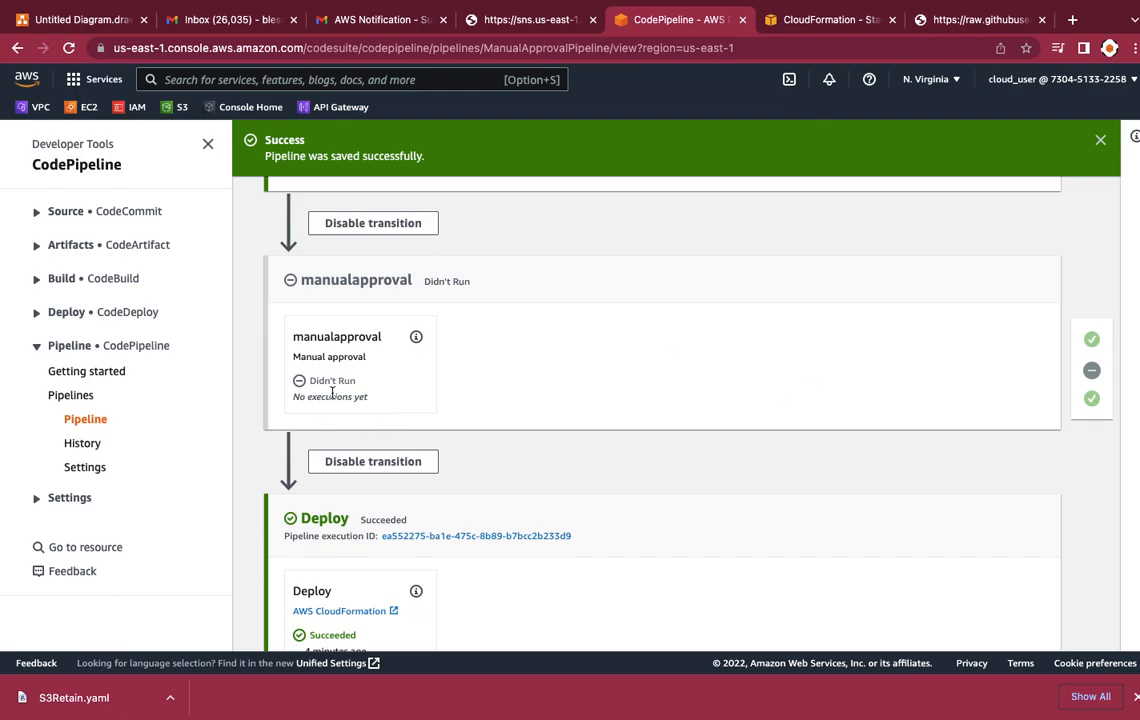
scroll(453, 408, up, 5)
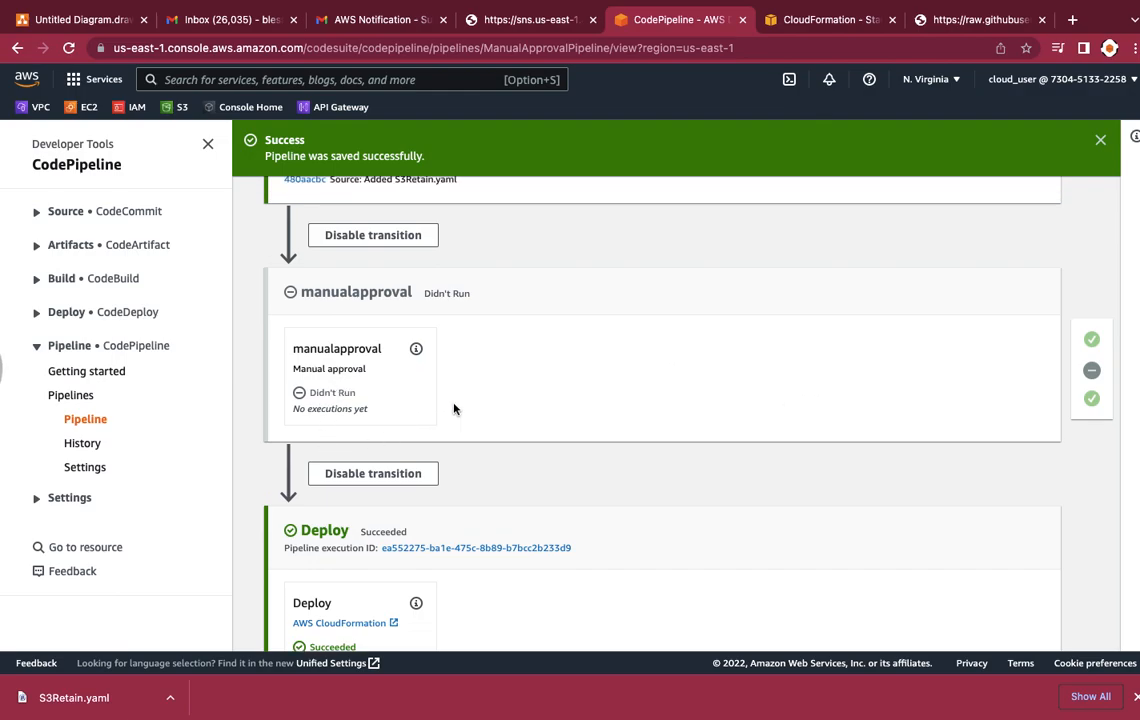
Step: Release the most recent change through ManualApprovalPipeline and follow the run to the manualapproval stage
click(1011, 240)
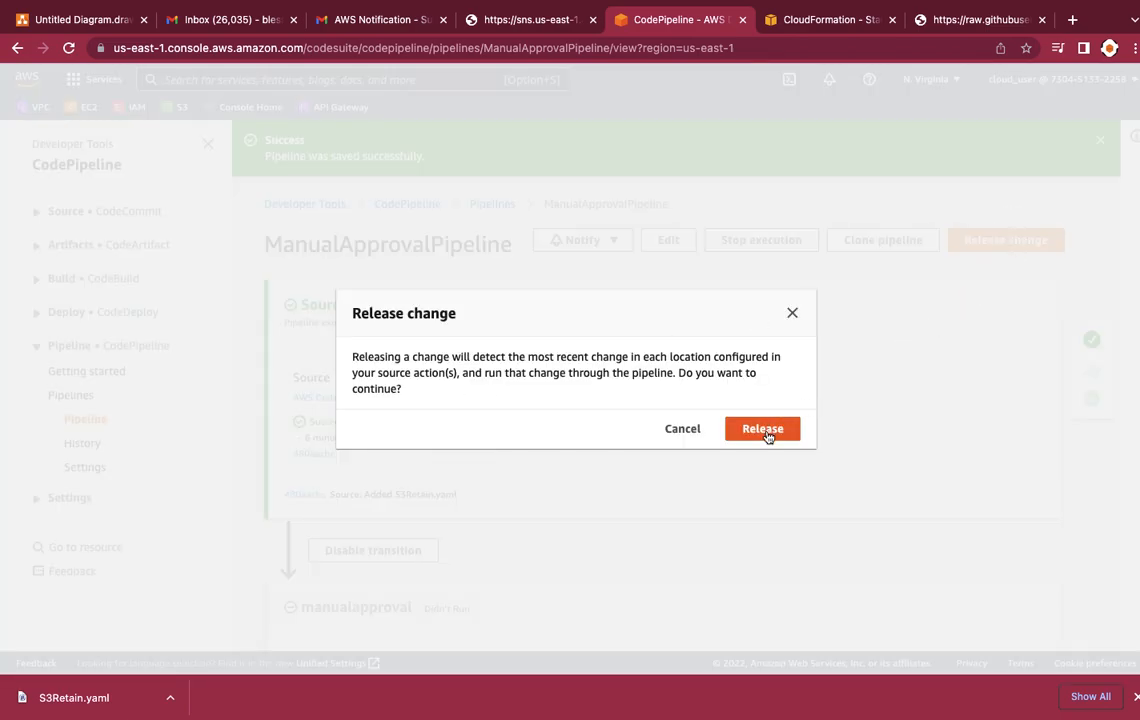
click(763, 429)
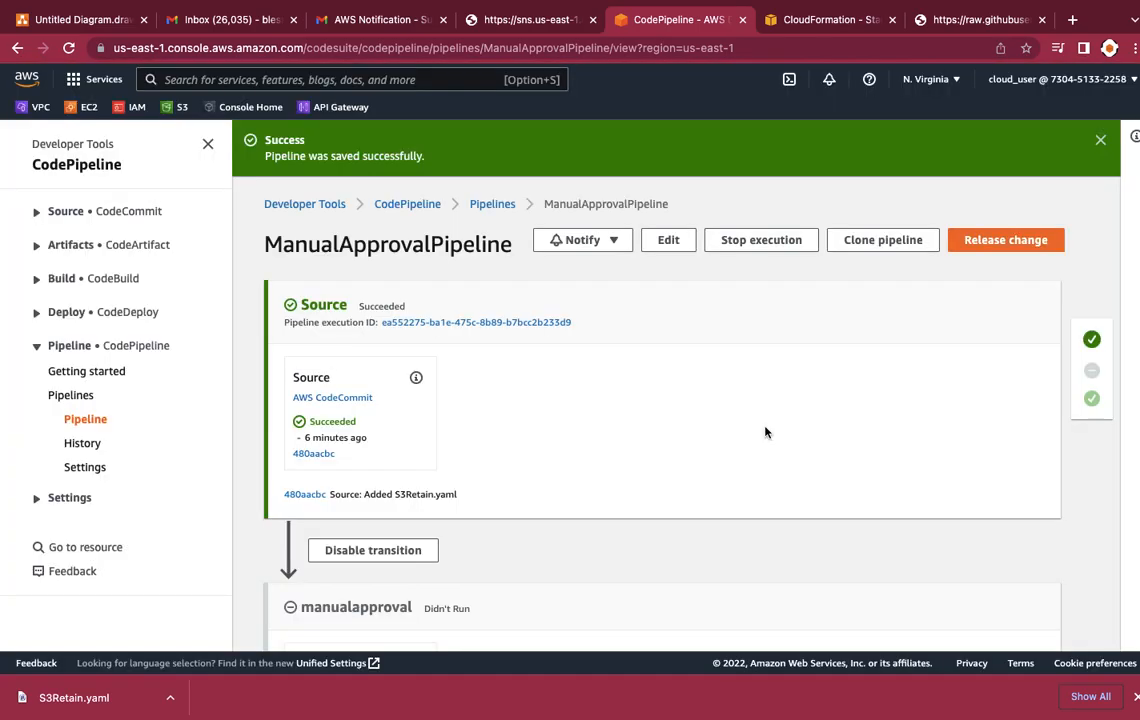
scroll(765, 432, down, 1)
scroll(765, 432, down, 2)
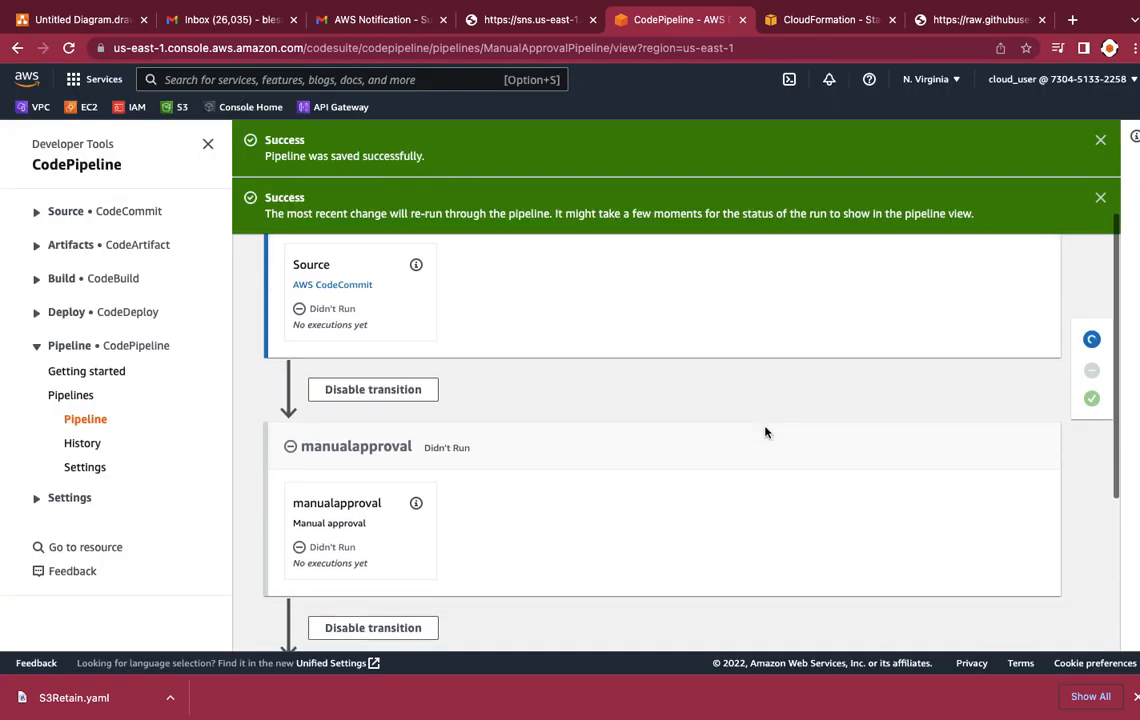
scroll(765, 432, down, 2)
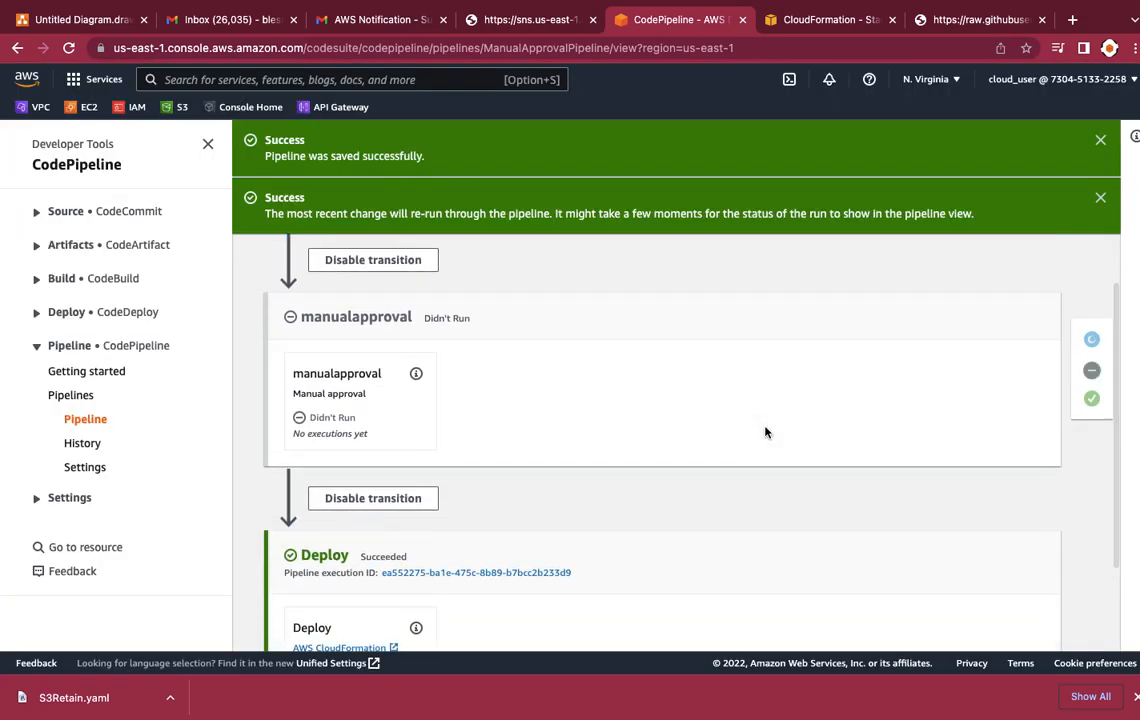
scroll(765, 432, up, 3)
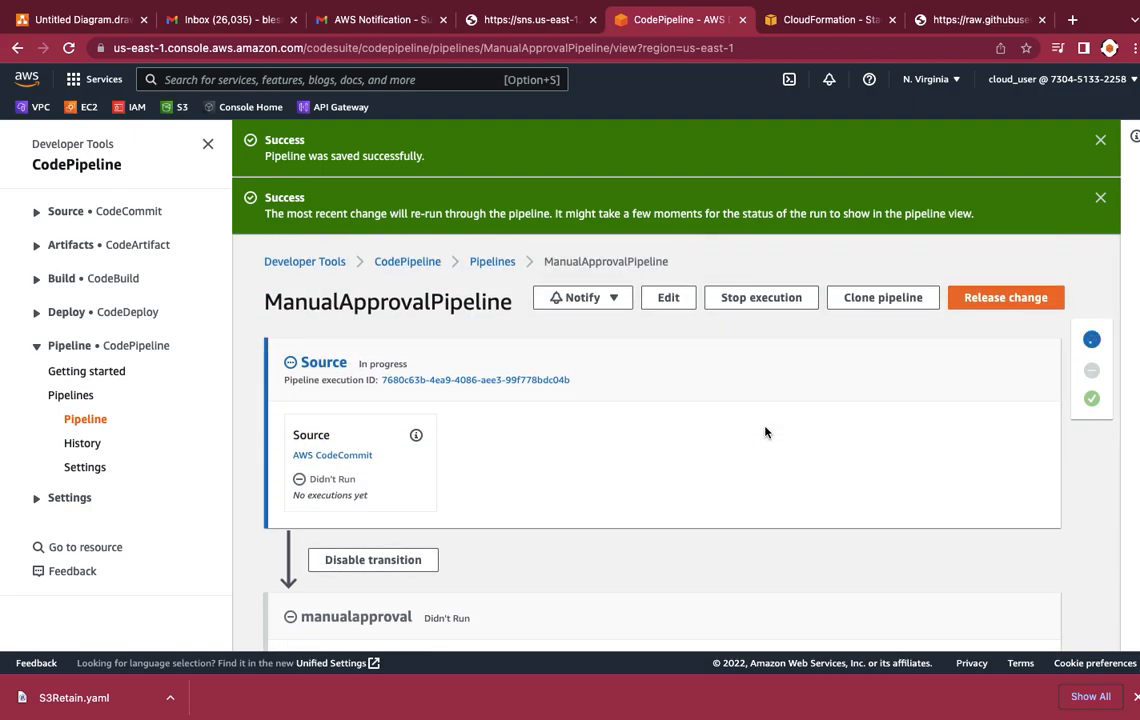
scroll(765, 432, down, 2)
scroll(765, 432, down, 2)
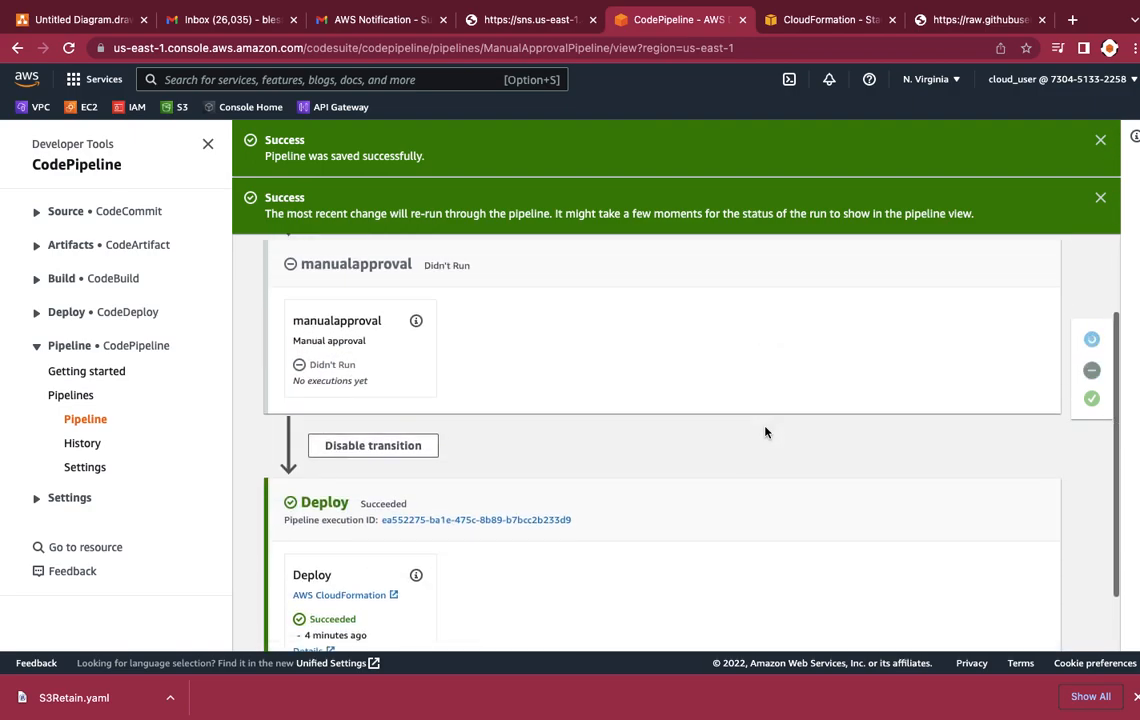
scroll(765, 432, down, 1)
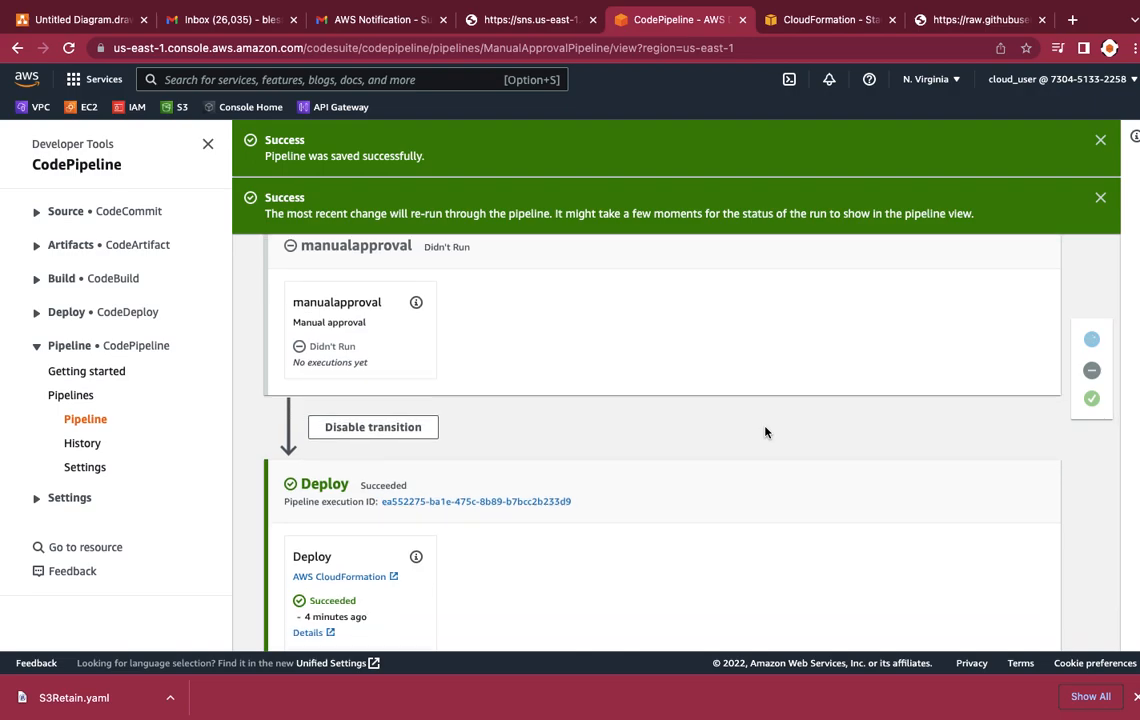
scroll(765, 432, down, 1)
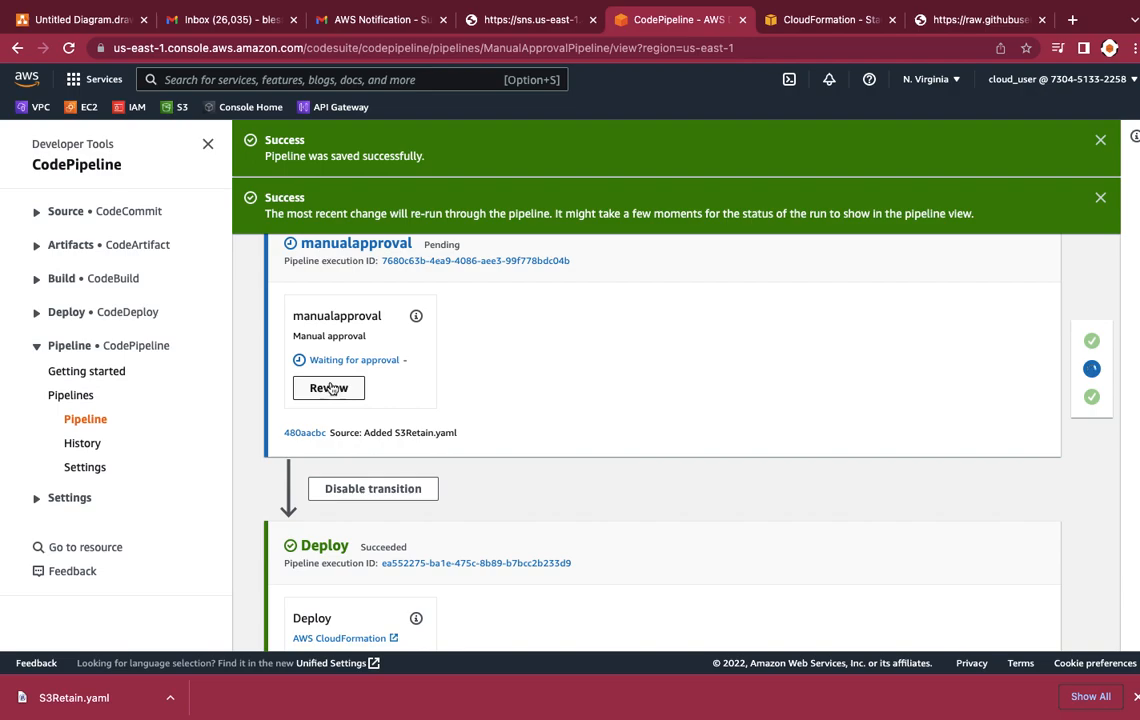
Step: Switch to Gmail, reload it and check the inbox for the pipeline's approval request, then return to ManualApprovalPipeline in CodePipeline
click(816, 22)
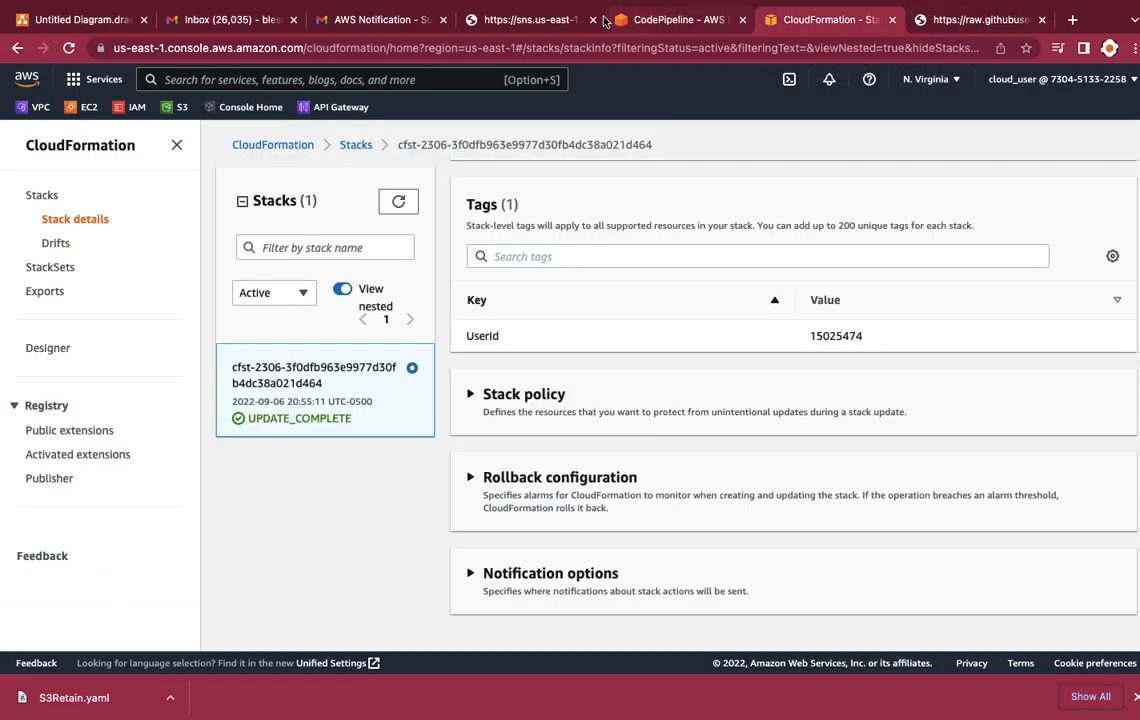
click(368, 24)
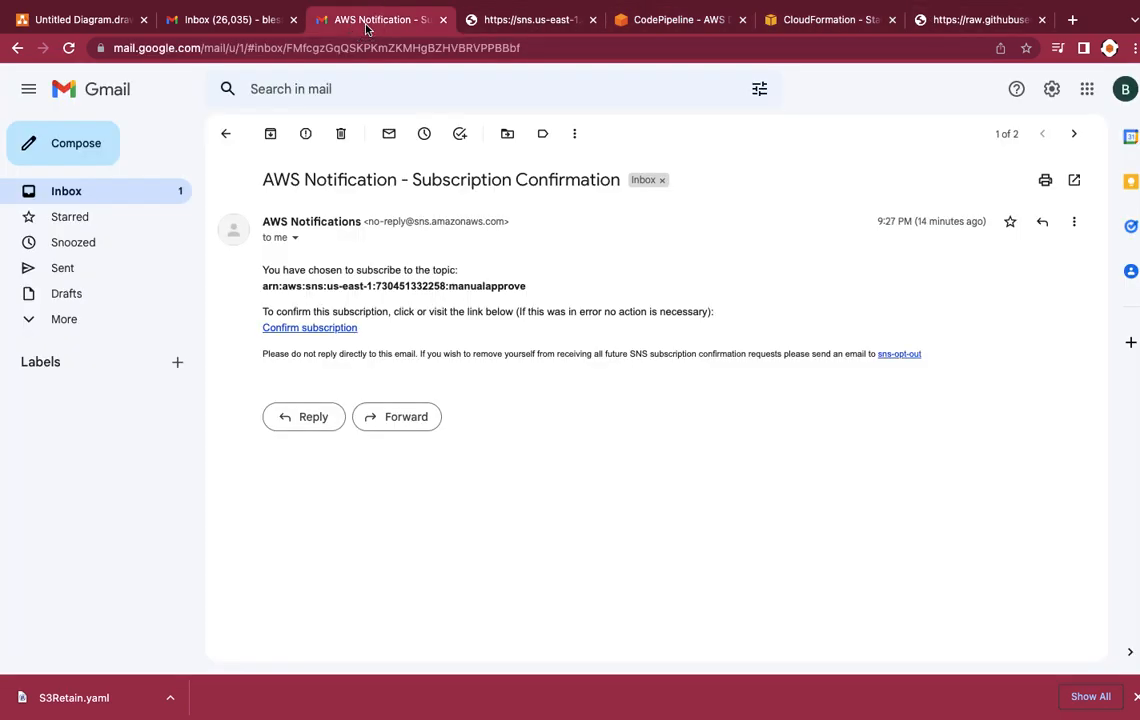
click(68, 47)
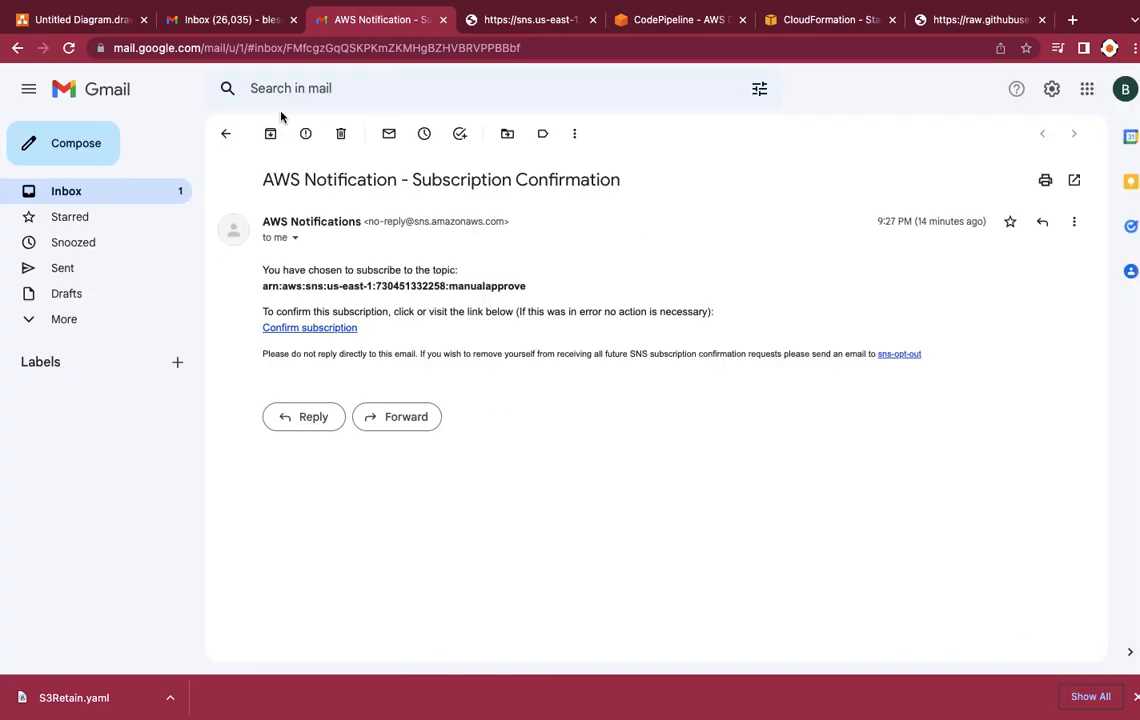
click(72, 199)
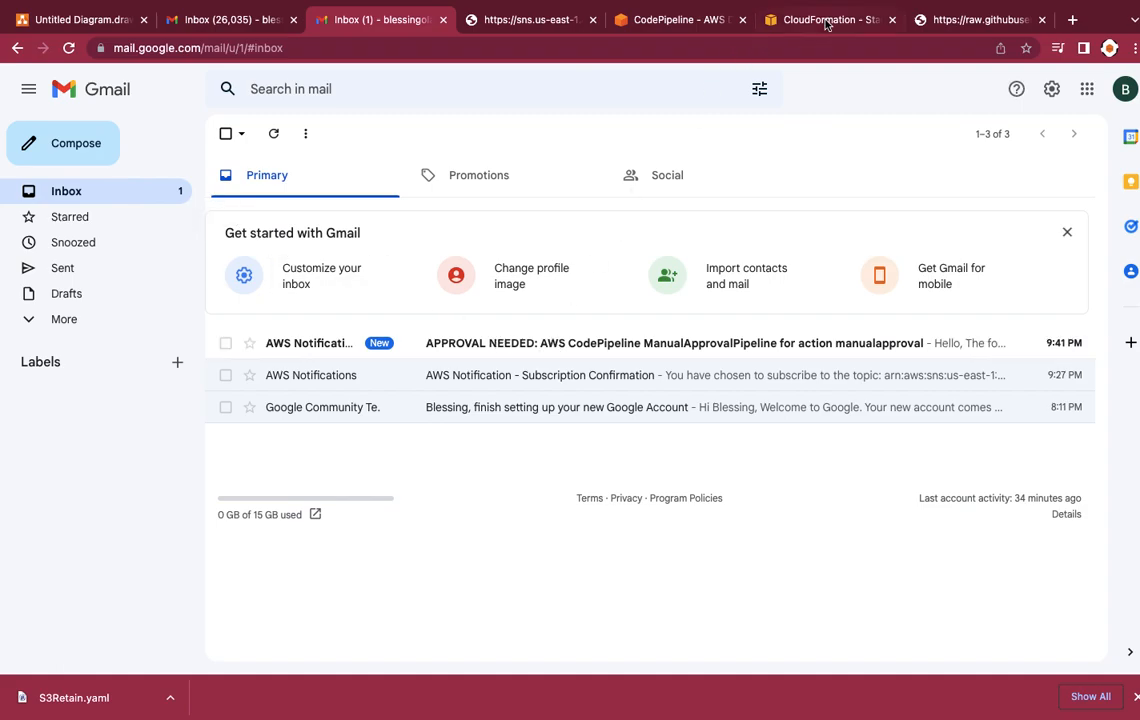
click(676, 20)
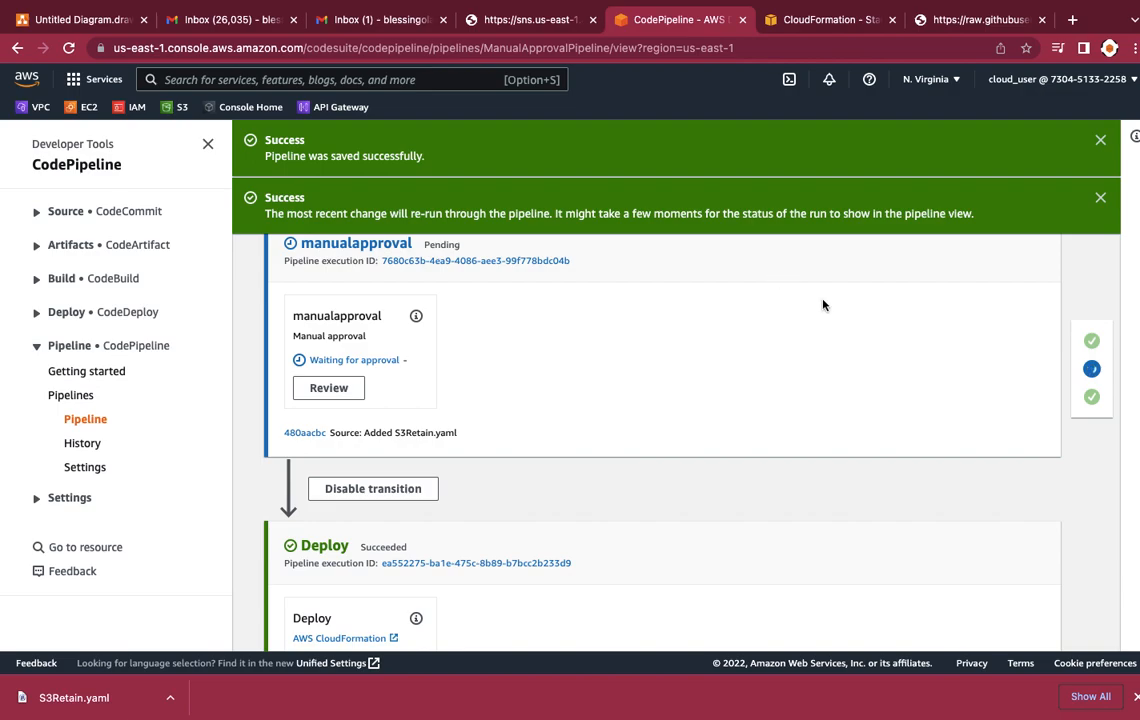
Step: Switch to Gmail, open the APPROVAL NEEDED email for ManualApprovalPipeline and read its pipeline and approval details
scroll(822, 303, up, 5)
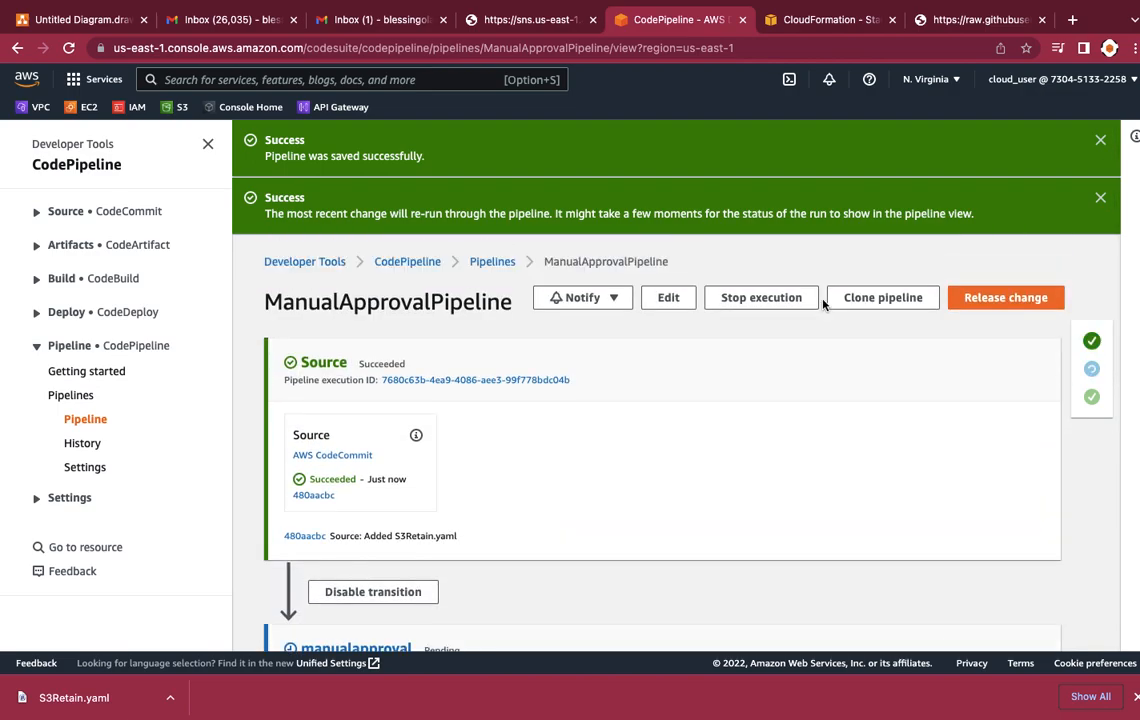
scroll(831, 399, down, 4)
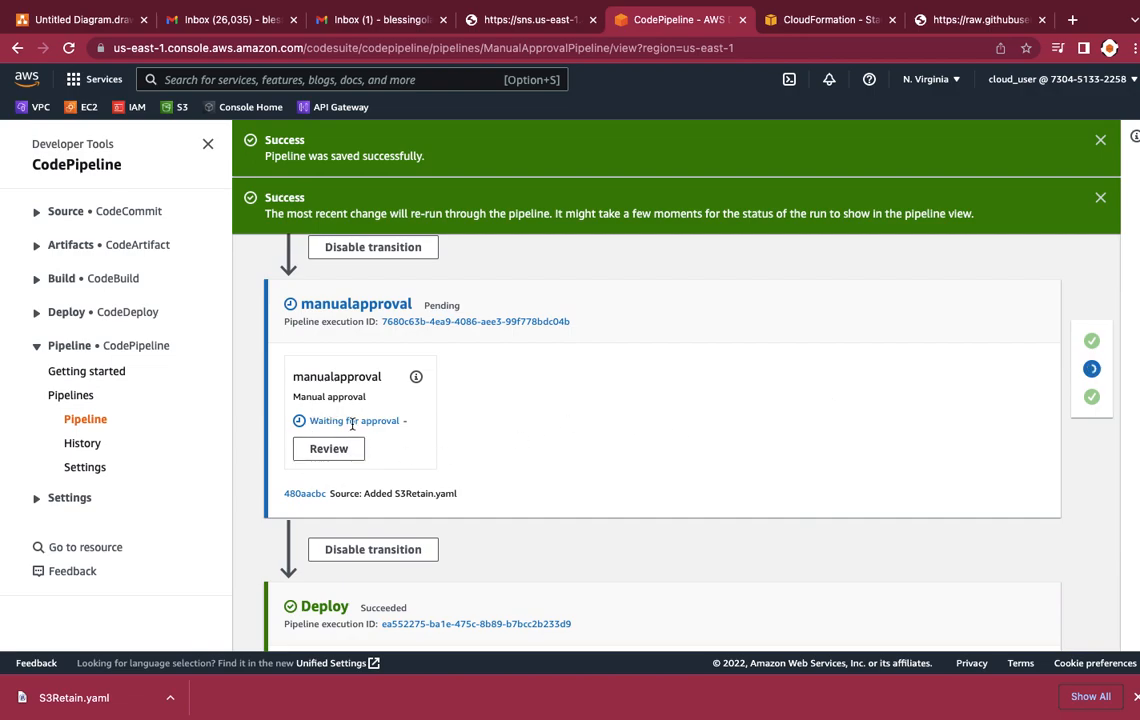
click(376, 22)
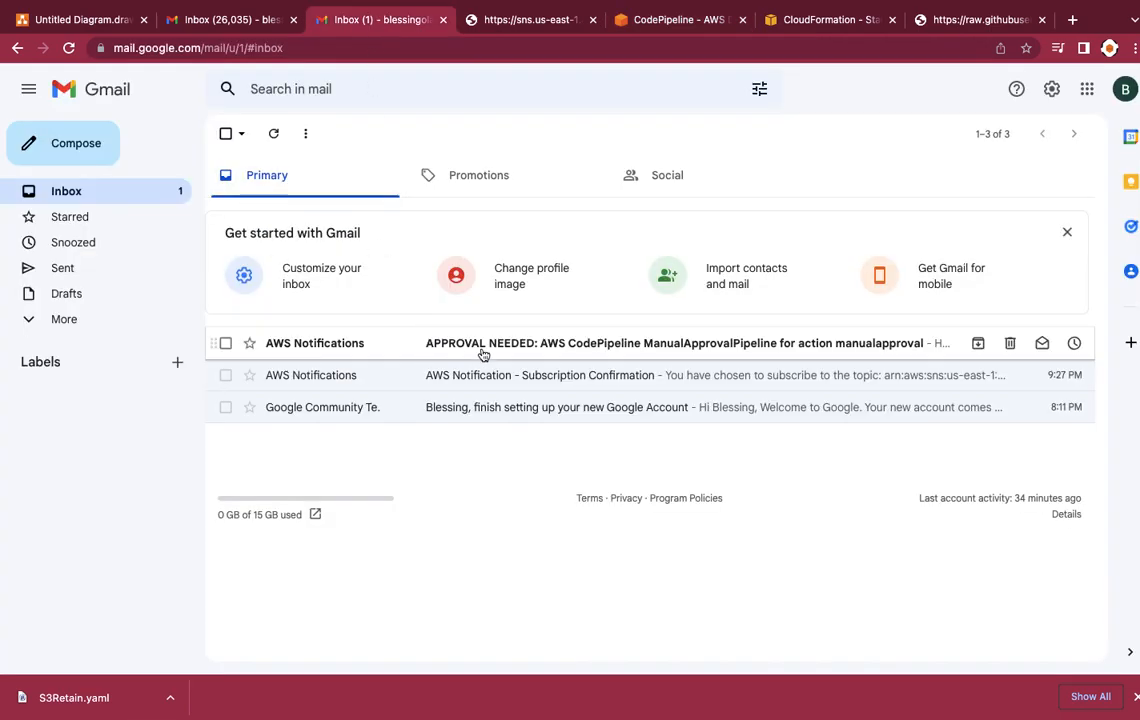
click(527, 342)
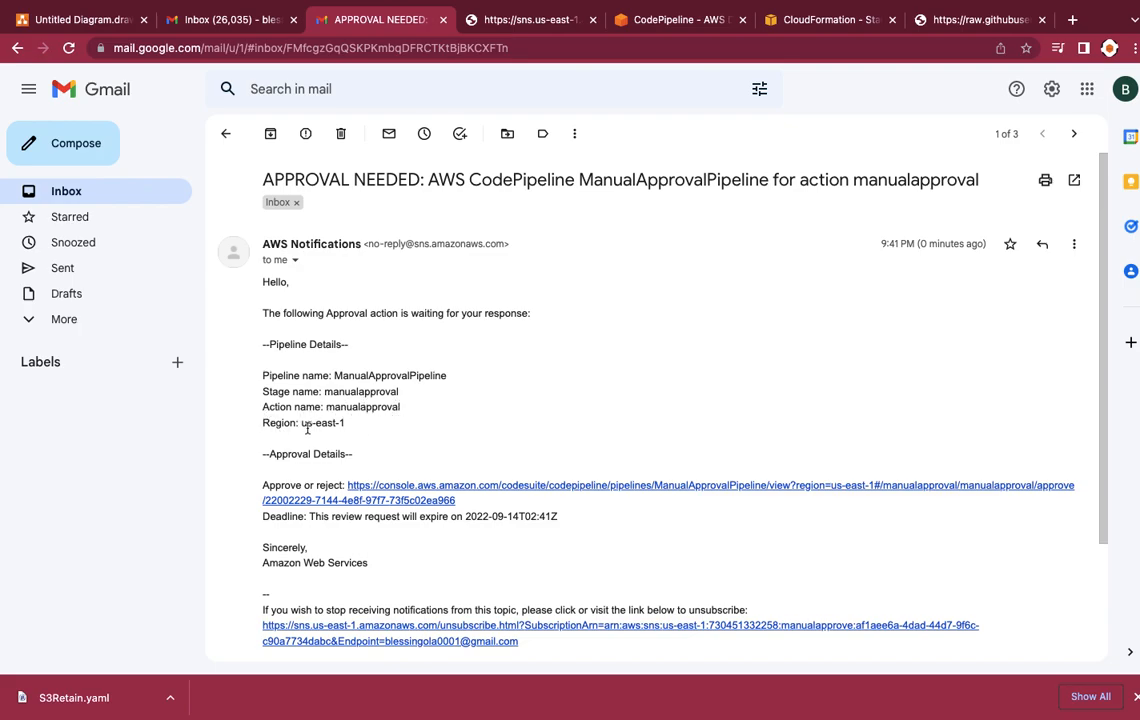
scroll(334, 452, down, 2)
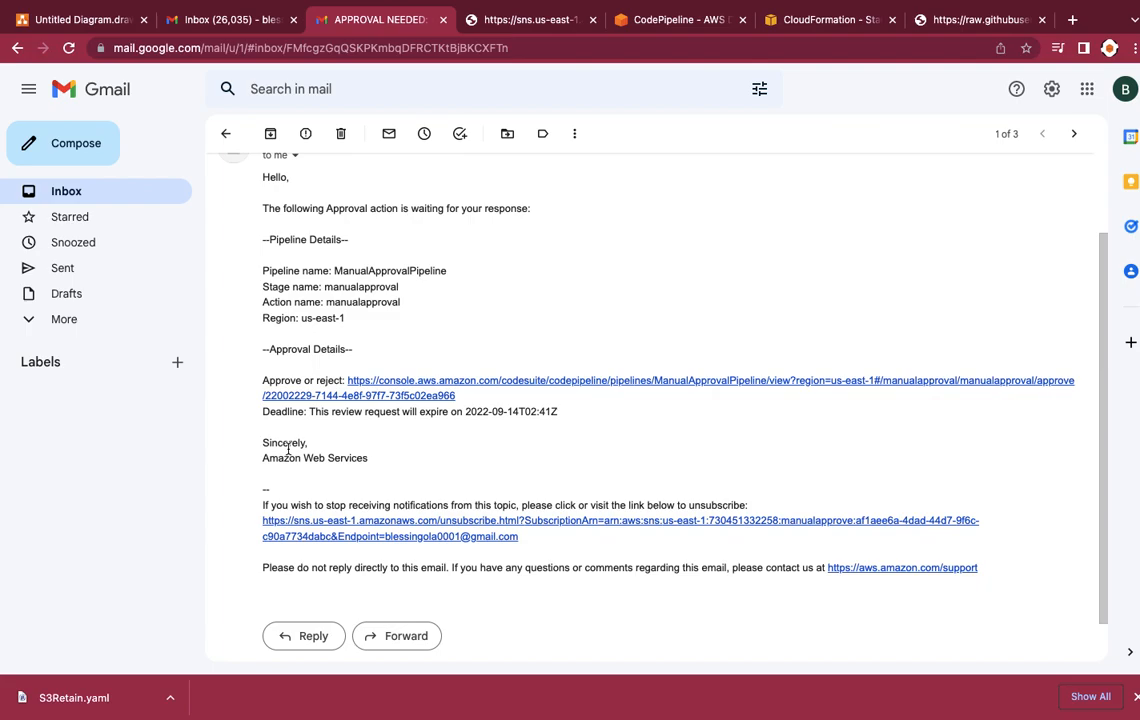
scroll(340, 267, up, 2)
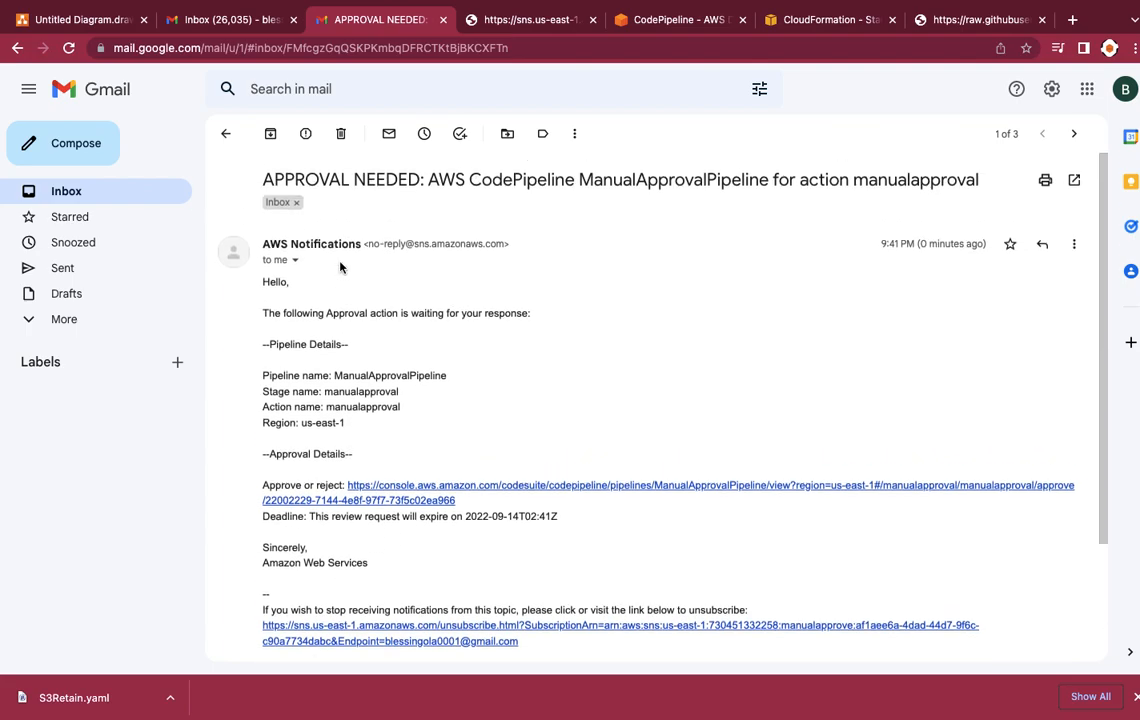
Step: Return to CodePipeline, review the pending manualapproval action and approve it with the comment "Awesome. Approved."
click(706, 22)
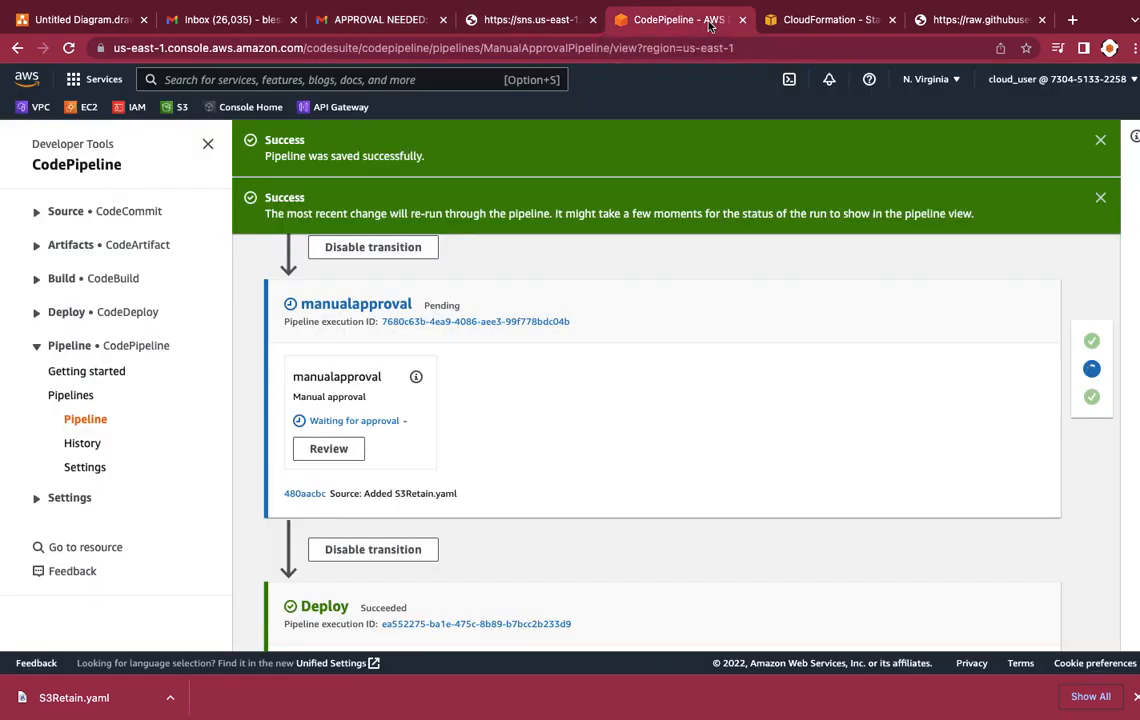
click(348, 451)
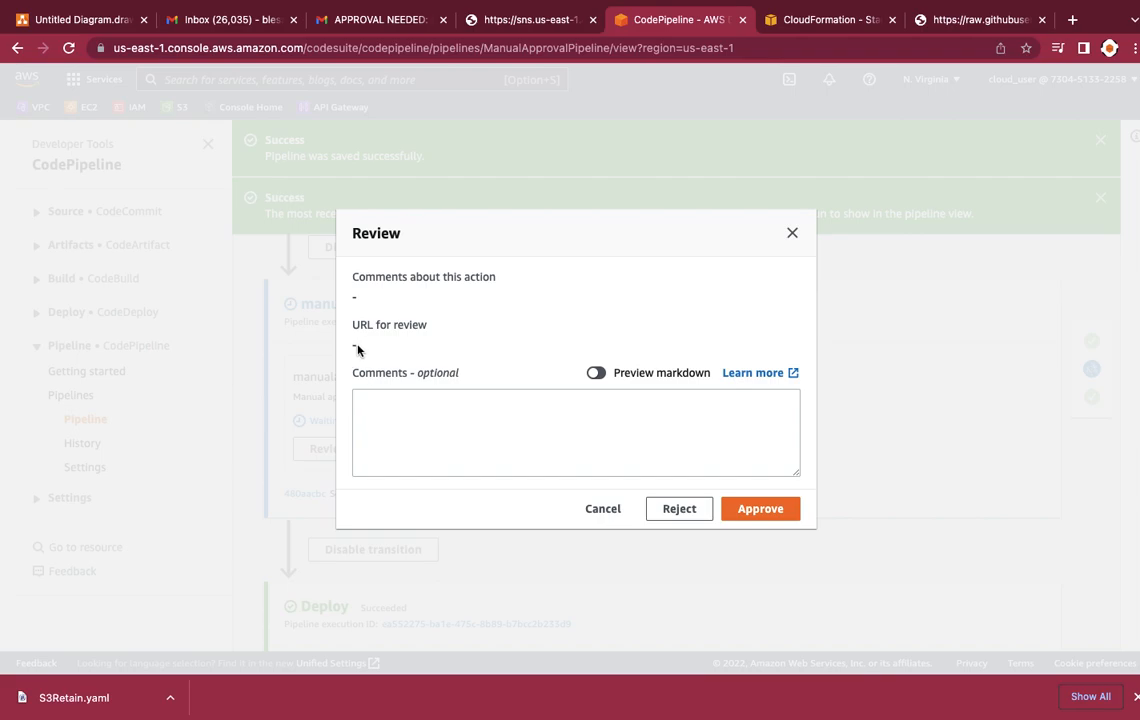
click(409, 422)
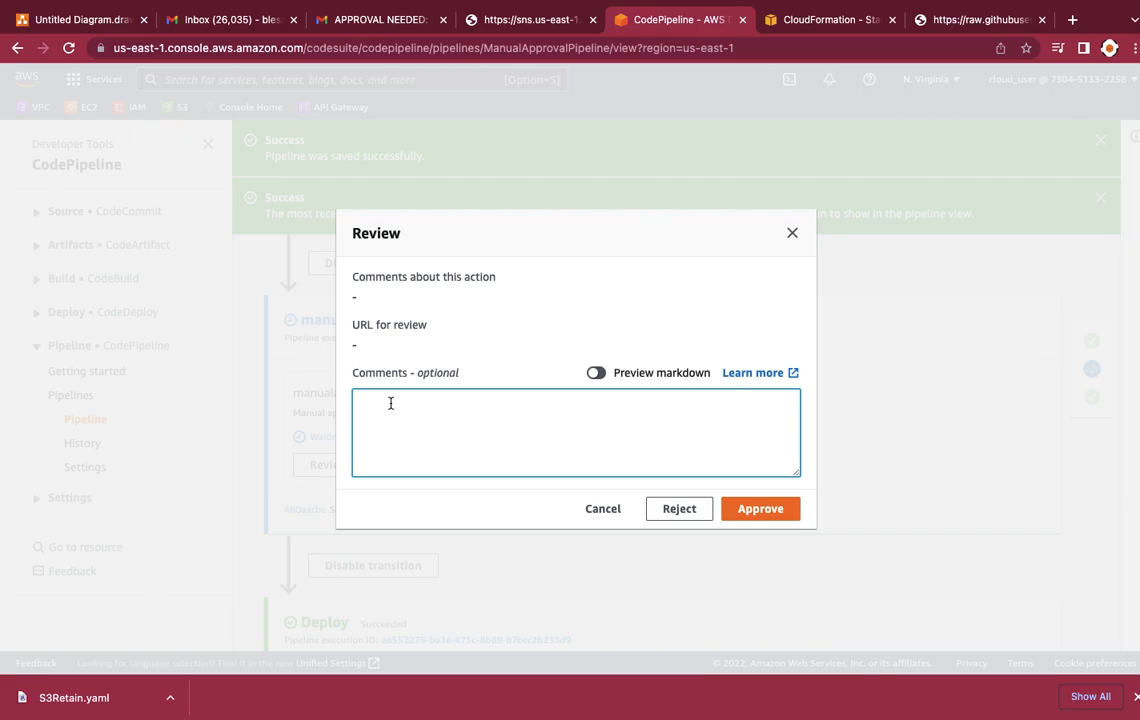
text(Awesome. Approved.)
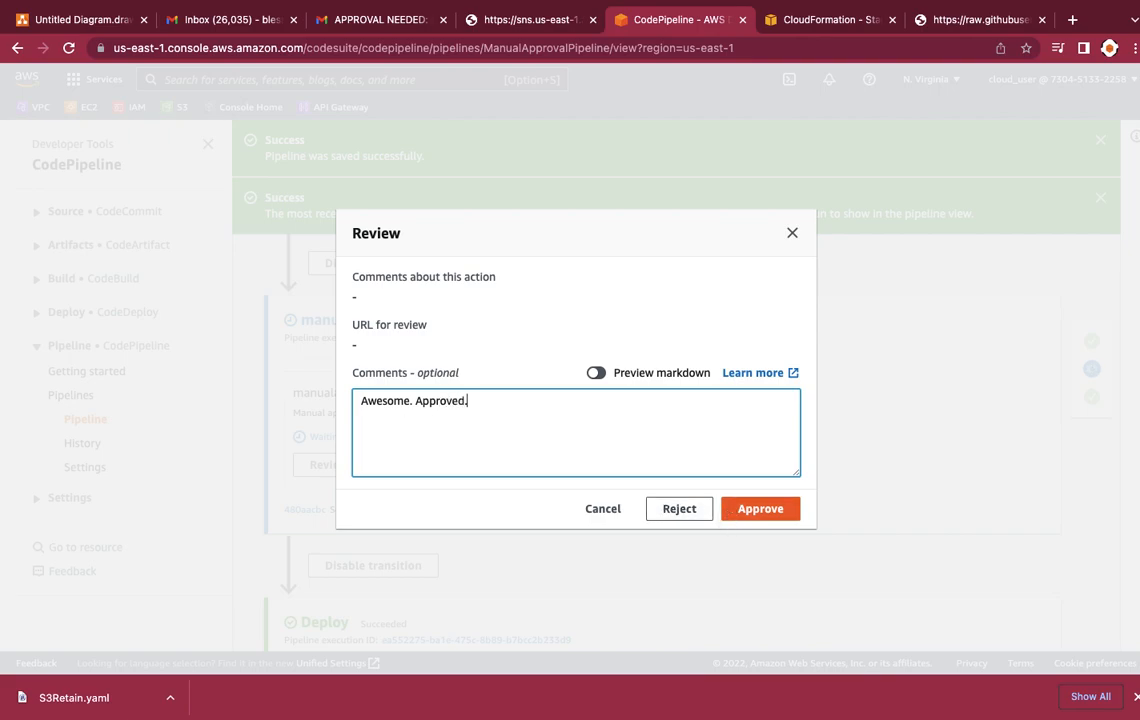
click(766, 512)
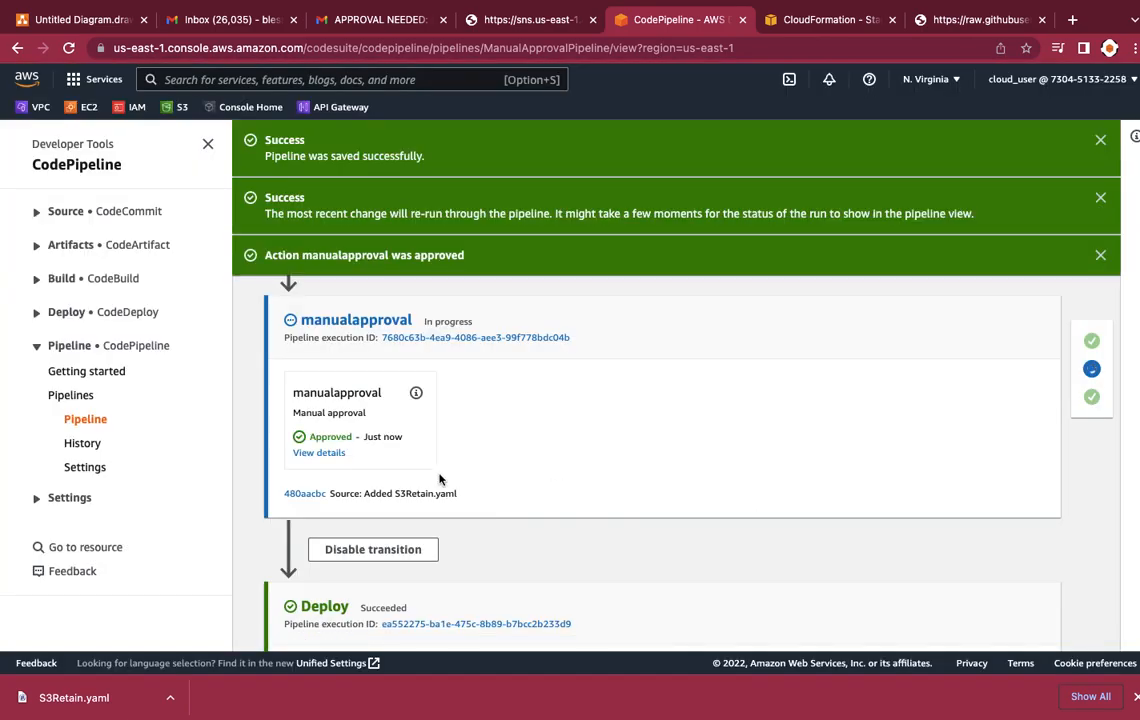
Step: Follow the approved run through the Source, manualapproval and Deploy stages, checking each stage's status and execution ID
scroll(367, 465, down, 5)
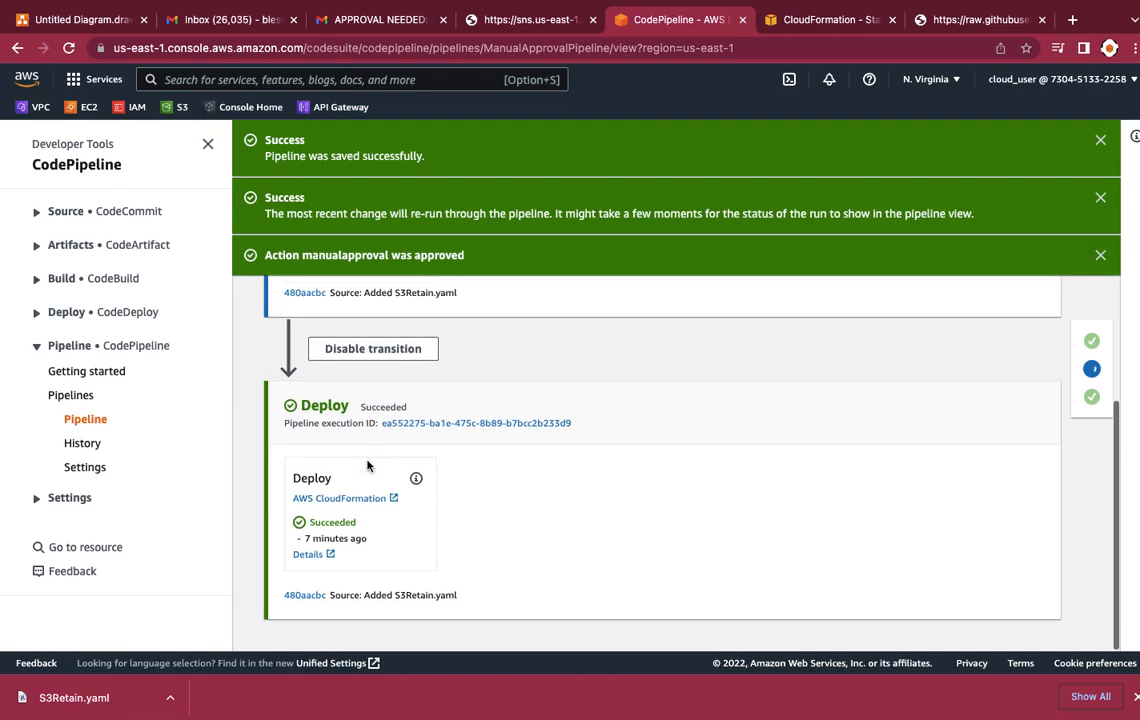
scroll(367, 465, up, 6)
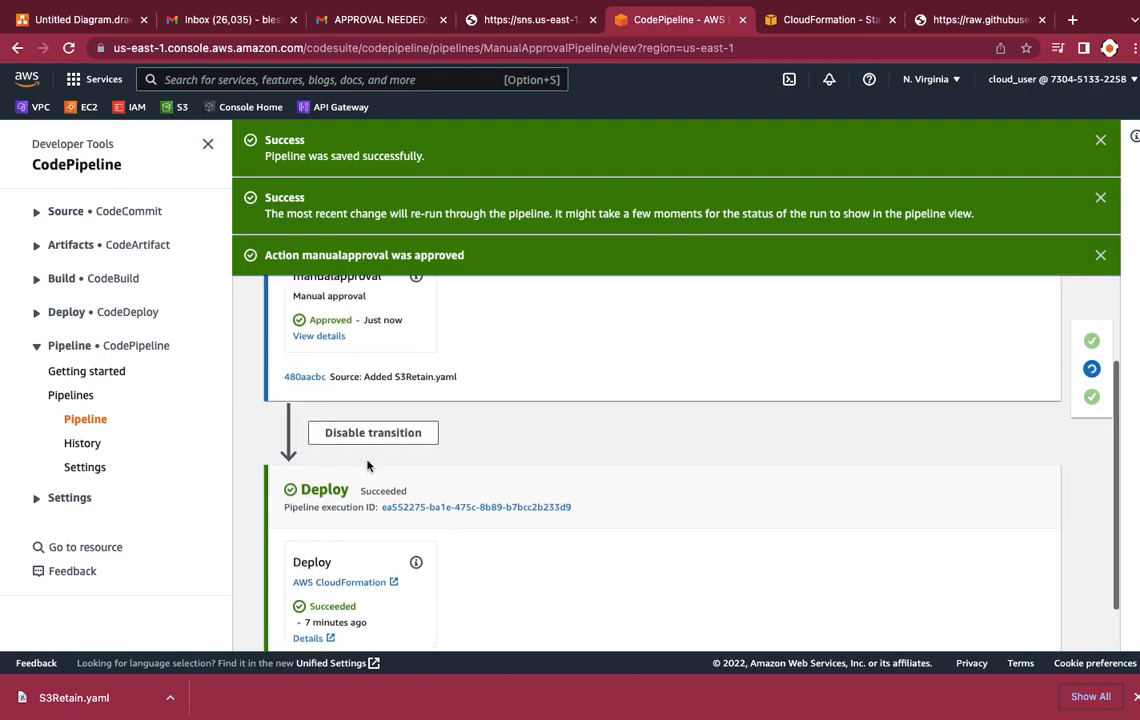
scroll(367, 465, up, 5)
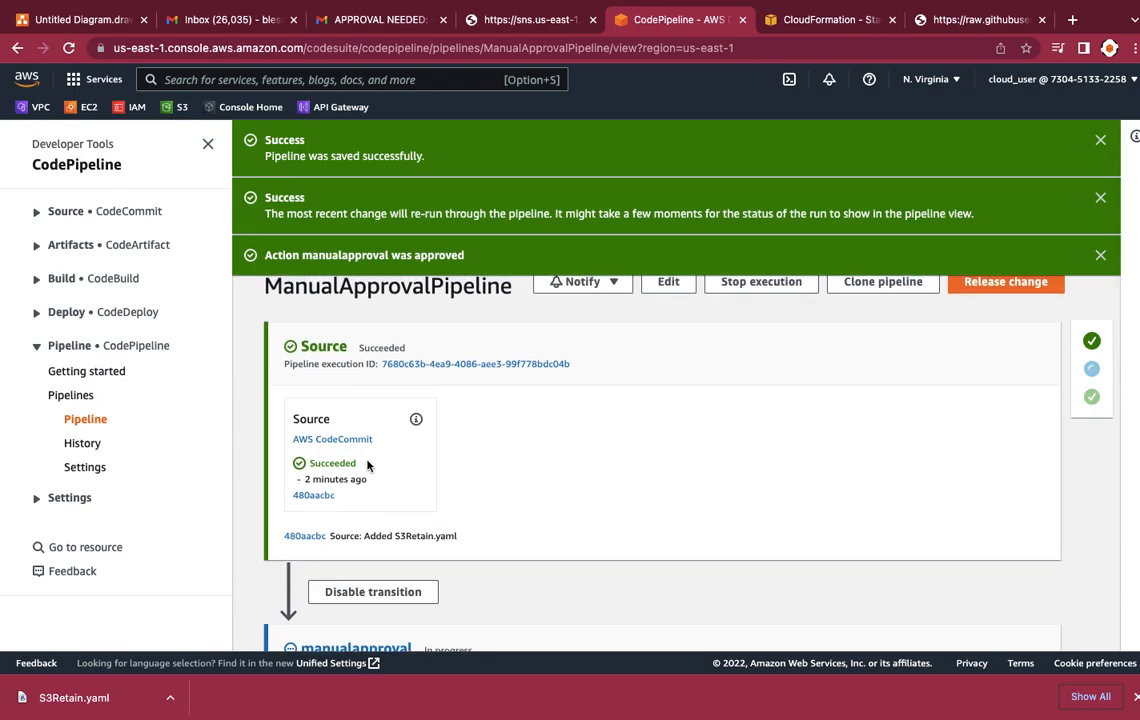
scroll(367, 465, up, 1)
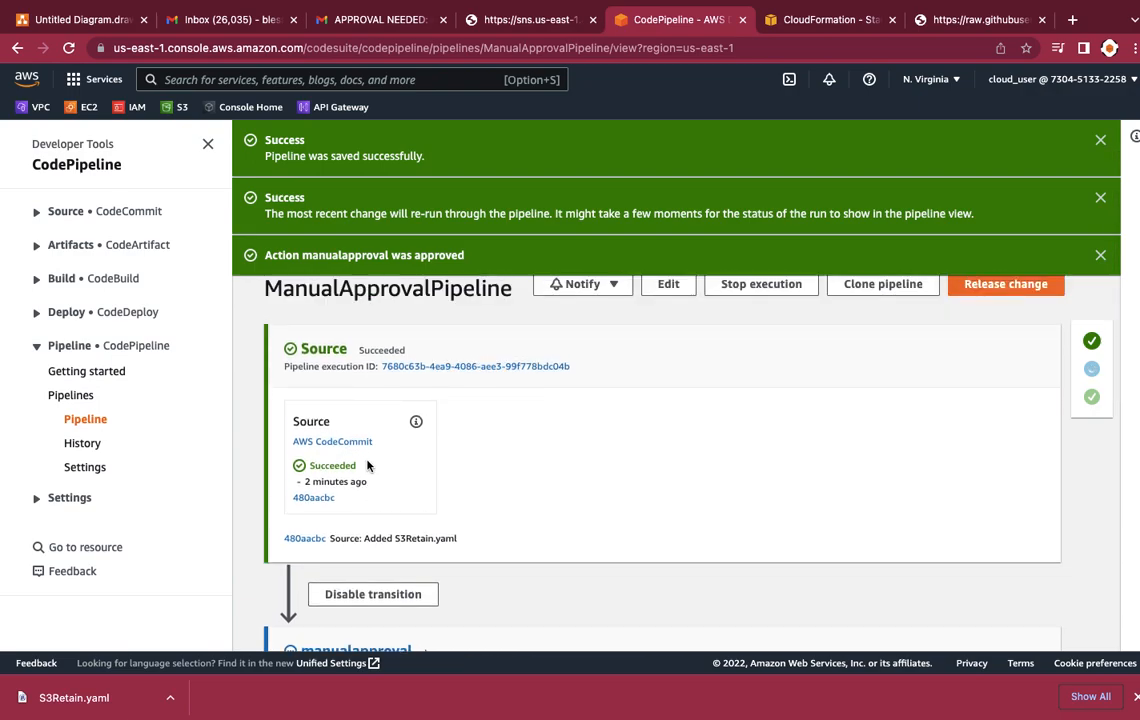
scroll(367, 465, down, 1)
scroll(367, 465, down, 3)
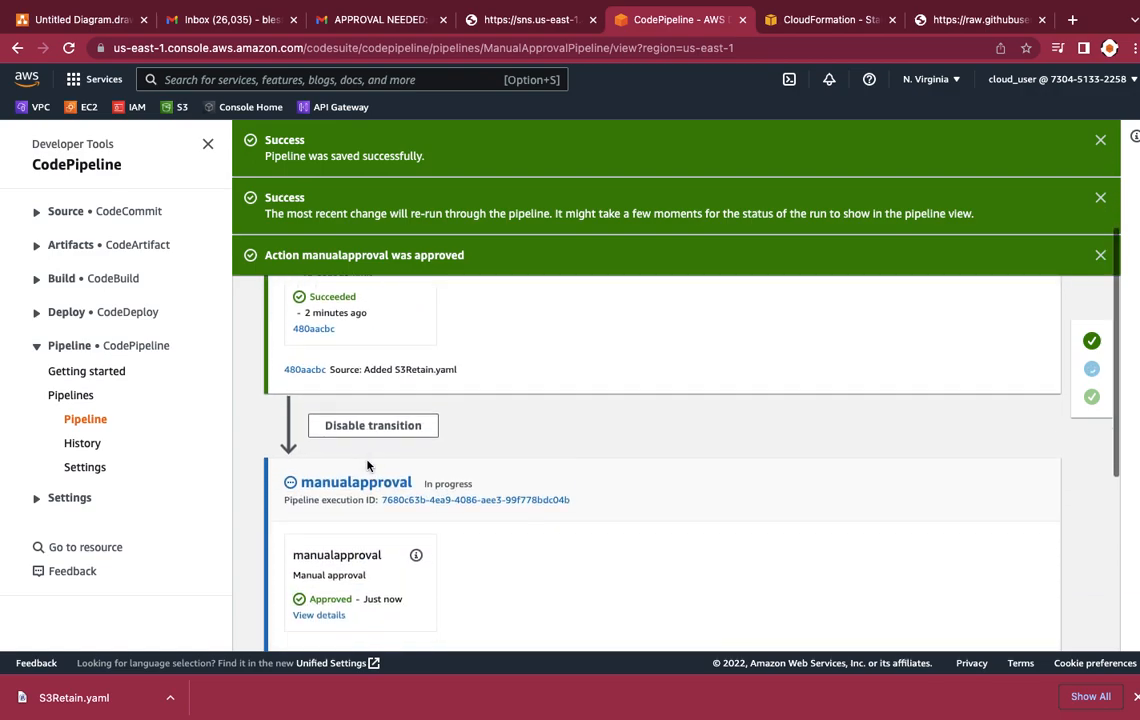
scroll(367, 465, down, 1)
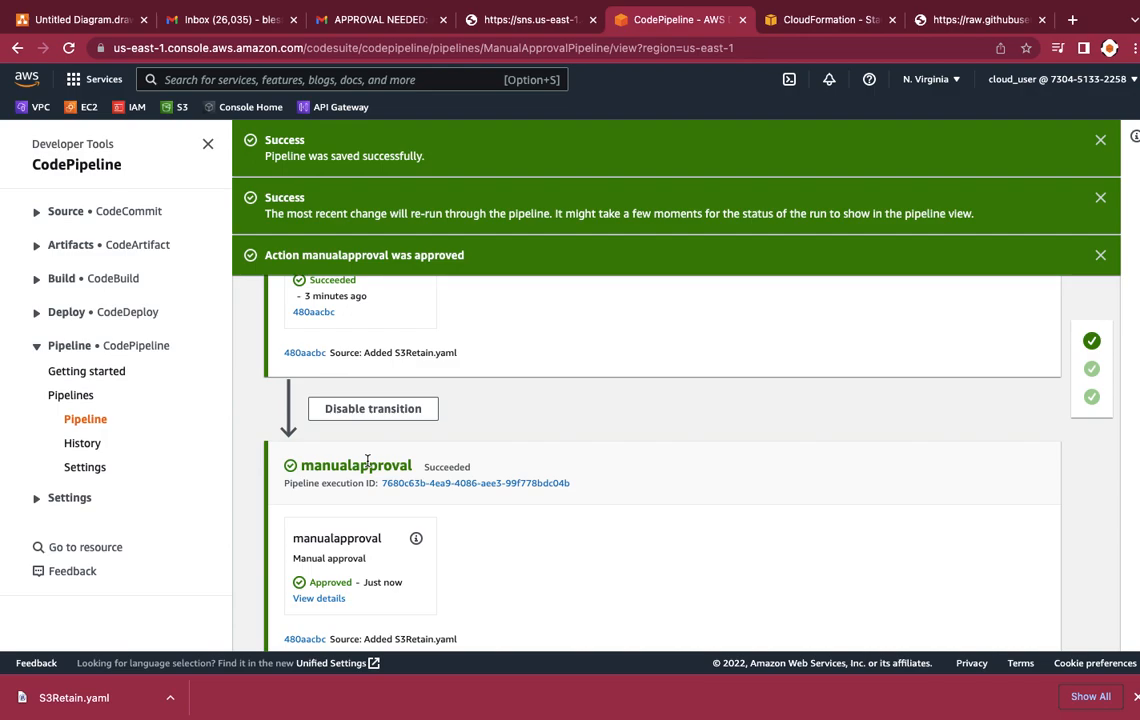
scroll(481, 497, down, 5)
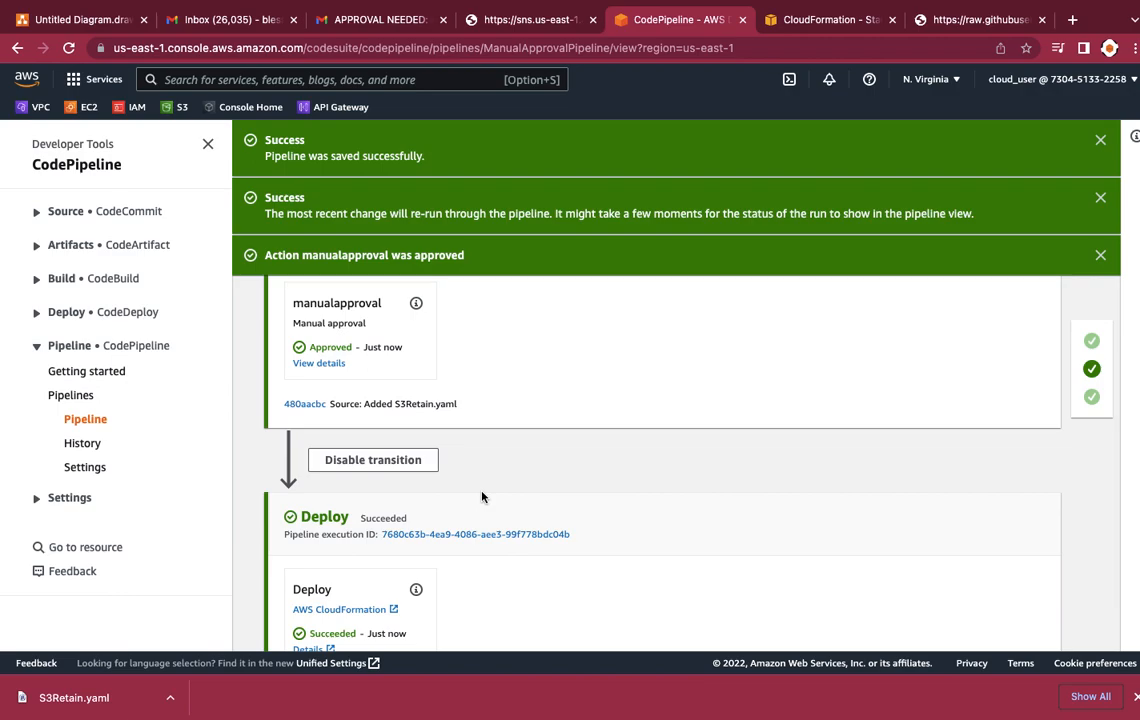
scroll(481, 497, down, 2)
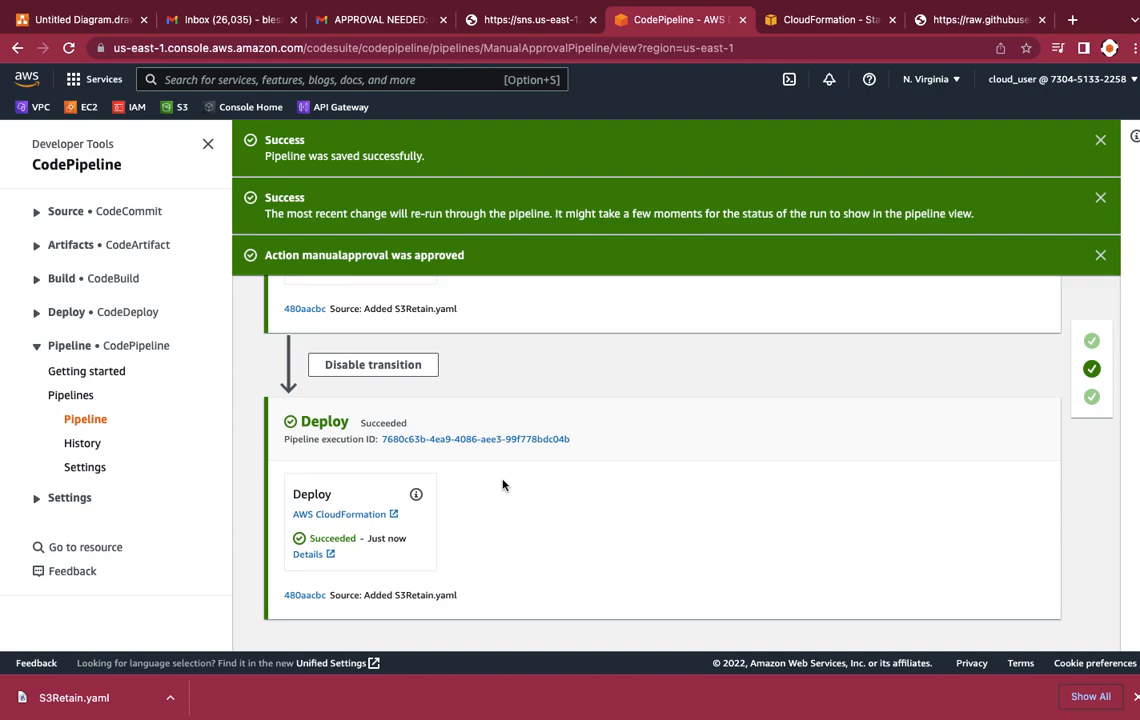
scroll(503, 485, up, 5)
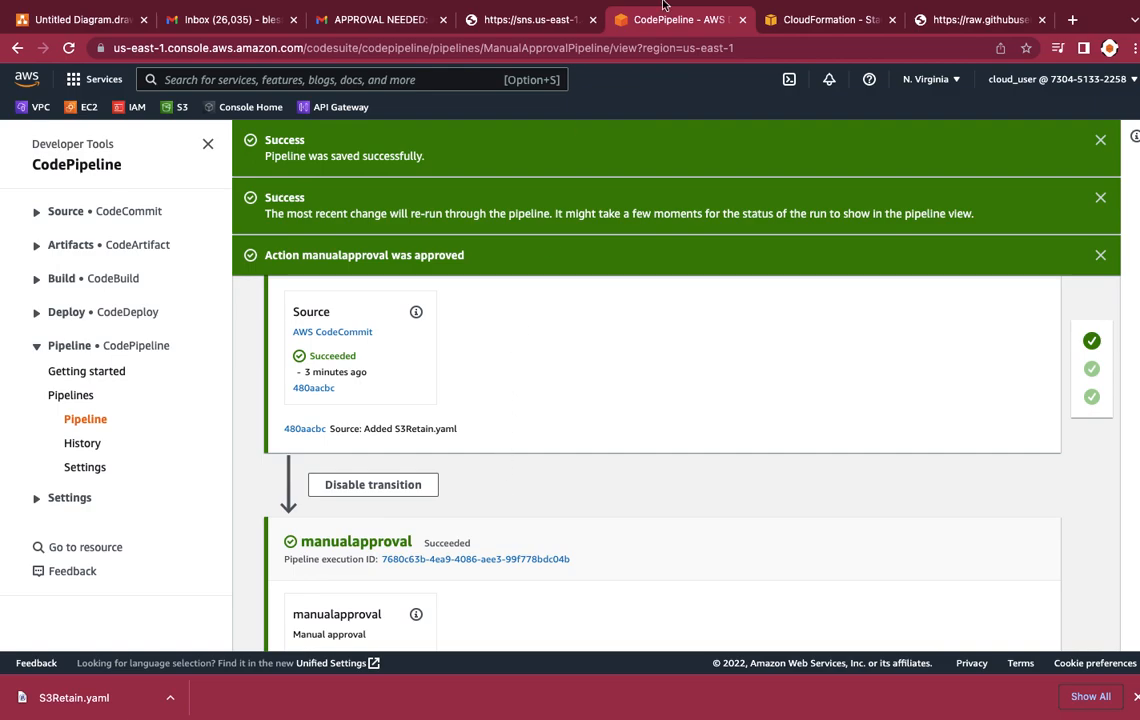
mouse_move(828, 14)
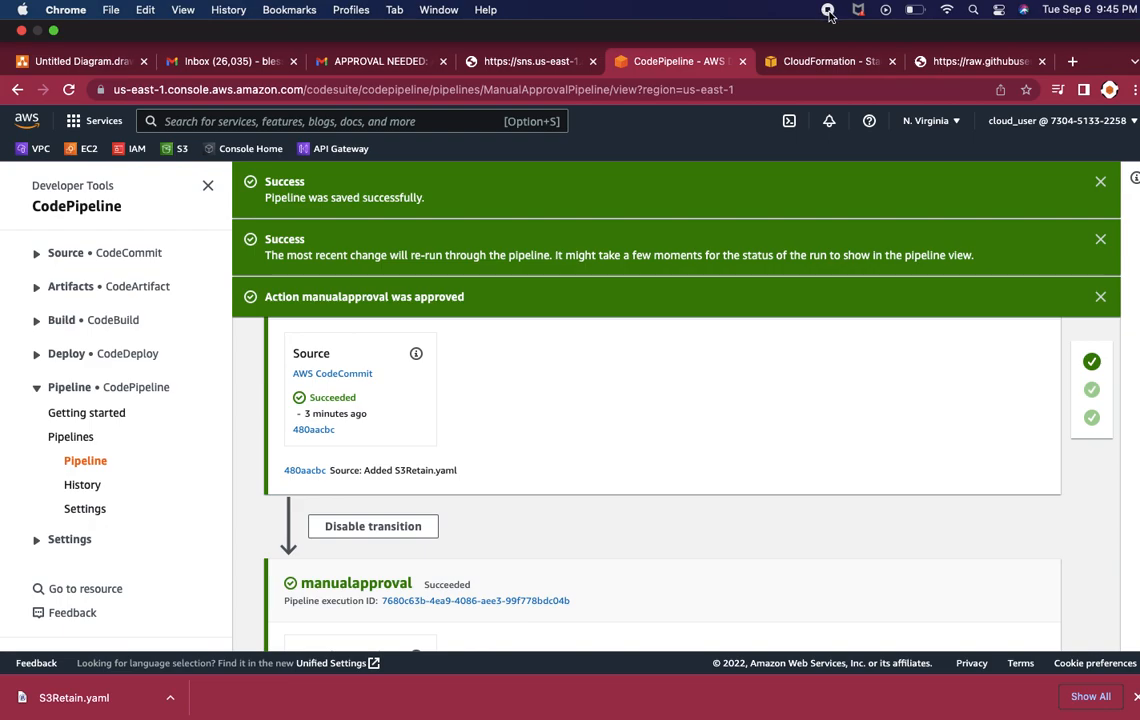